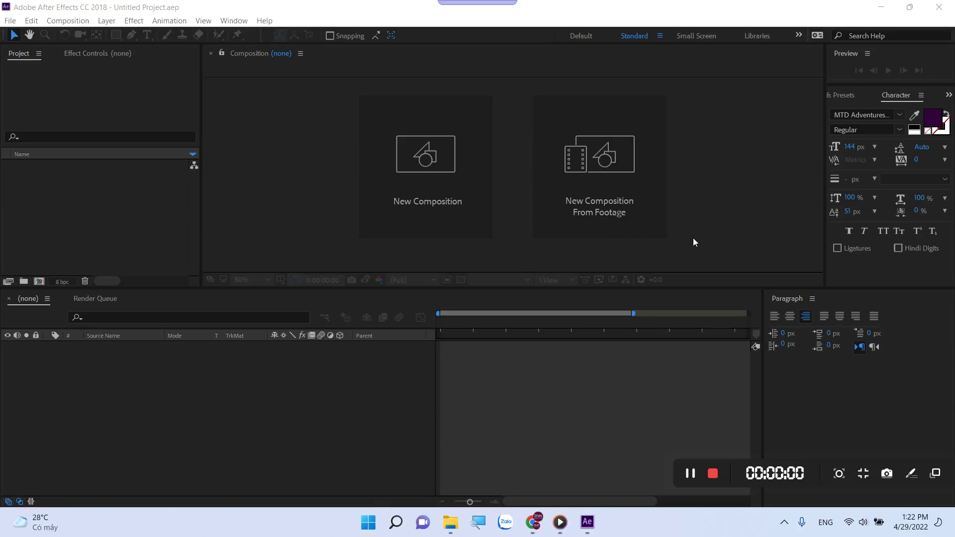
Bring the Diva Creative YouTube channel forward and scroll its uploaded videos down and back to the top
{"action": "left_click", "coordinate": [532, 529]}
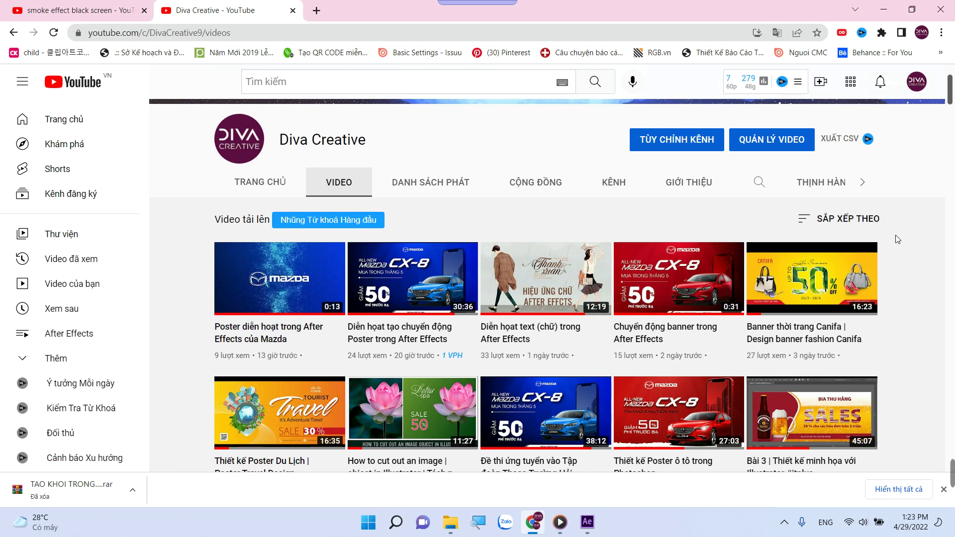
{"action": "scroll", "coordinate": [895, 235], "scroll_direction": "down", "scroll_amount": 2}
{"action": "scroll", "coordinate": [895, 235], "scroll_direction": "down", "scroll_amount": 3}
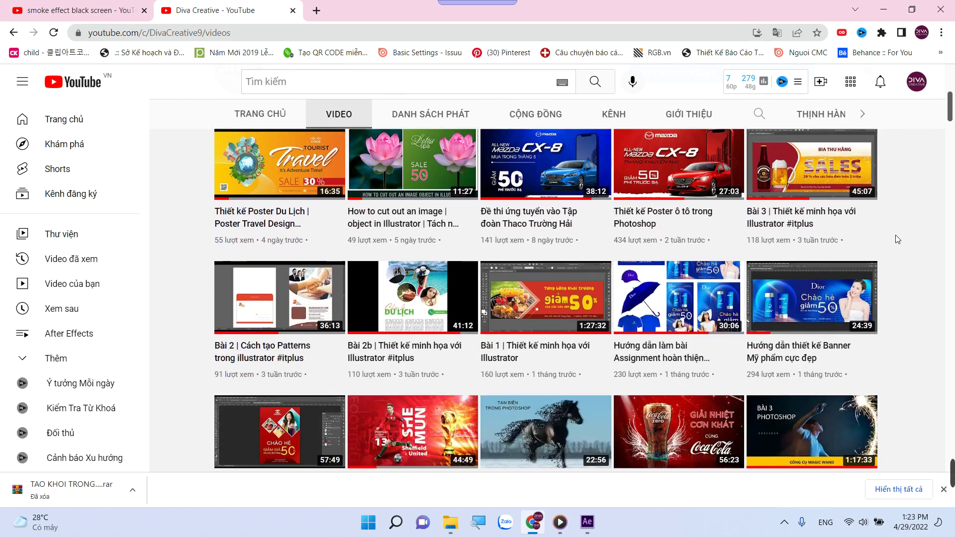
{"action": "scroll", "coordinate": [895, 235], "scroll_direction": "down", "scroll_amount": 2}
{"action": "scroll", "coordinate": [896, 235], "scroll_direction": "down", "scroll_amount": 2}
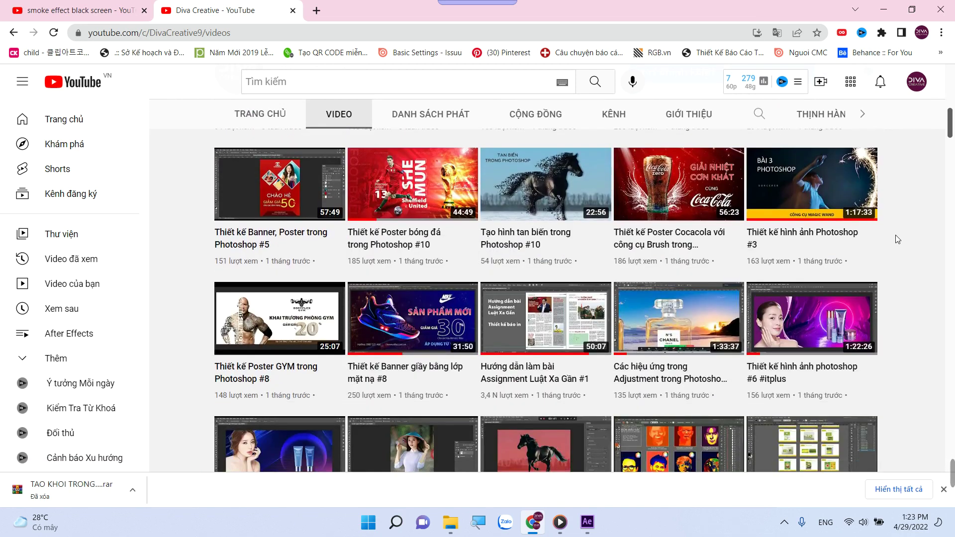
{"action": "scroll", "coordinate": [896, 235], "scroll_direction": "up", "scroll_amount": 3}
{"action": "scroll", "coordinate": [895, 235], "scroll_direction": "up", "scroll_amount": 3}
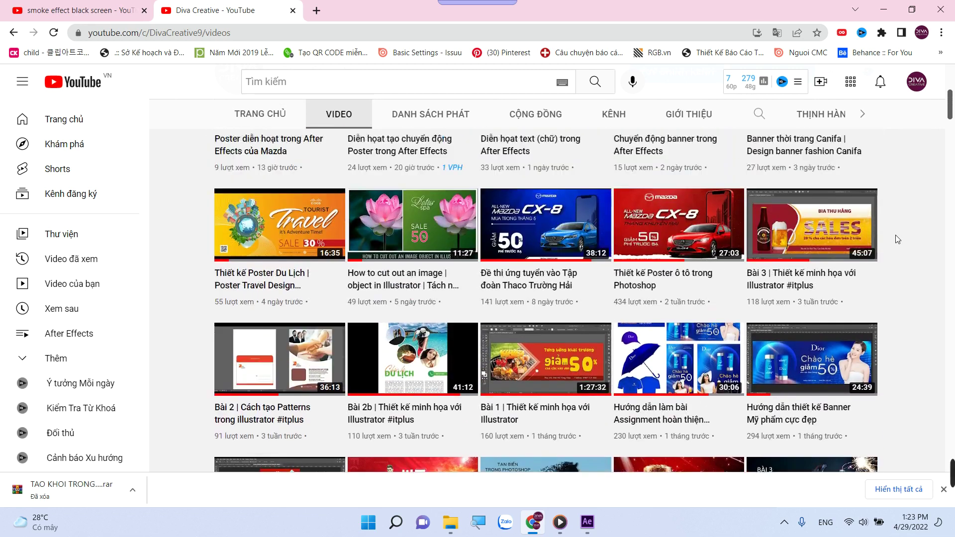
{"action": "scroll", "coordinate": [896, 239], "scroll_direction": "up", "scroll_amount": 1}
{"action": "scroll", "coordinate": [895, 240], "scroll_direction": "up", "scroll_amount": 2}
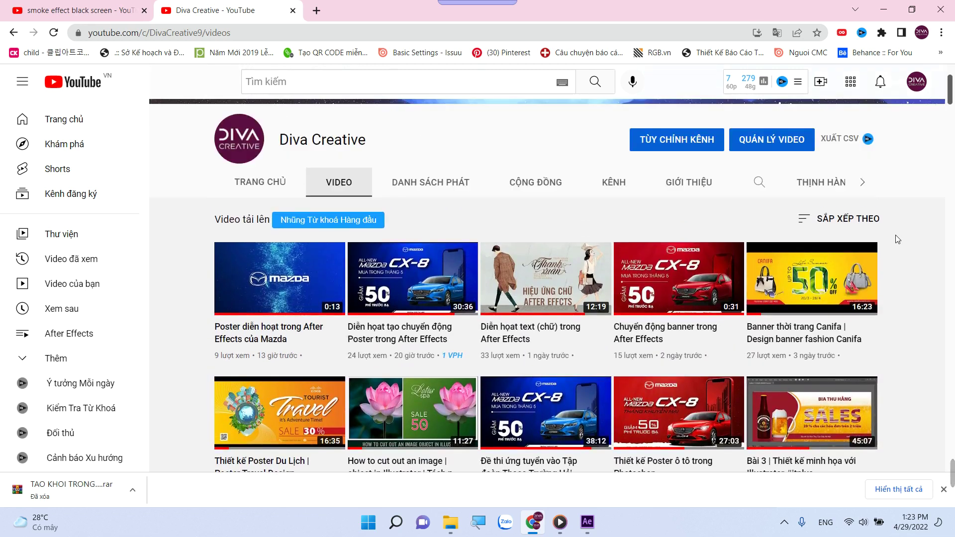
Browse the channel's DANH SÁCH PHÁT playlists, paging through several sets with the carousel arrow
{"action": "left_click", "coordinate": [419, 185]}
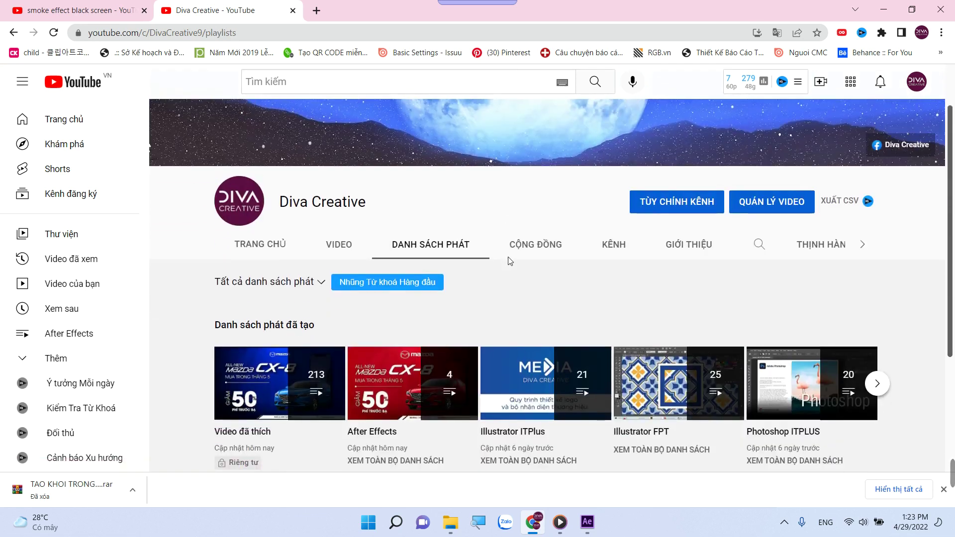
{"action": "scroll", "coordinate": [508, 257], "scroll_direction": "down", "scroll_amount": 2}
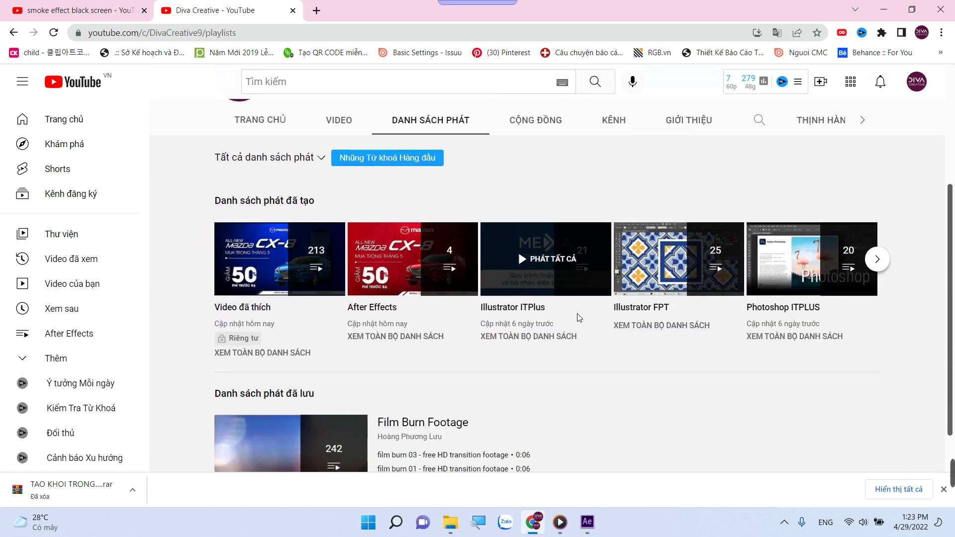
{"action": "left_click", "coordinate": [877, 259]}
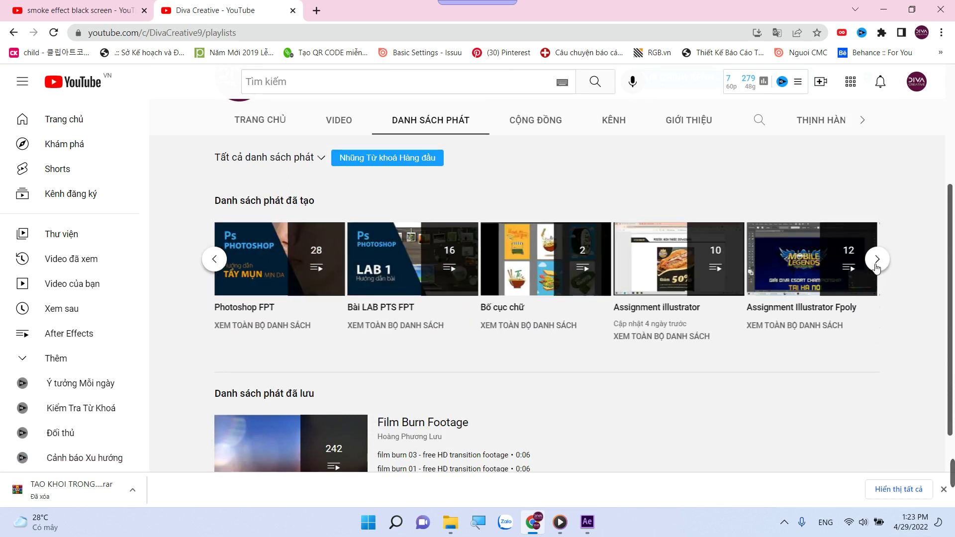
{"action": "left_click", "coordinate": [877, 260]}
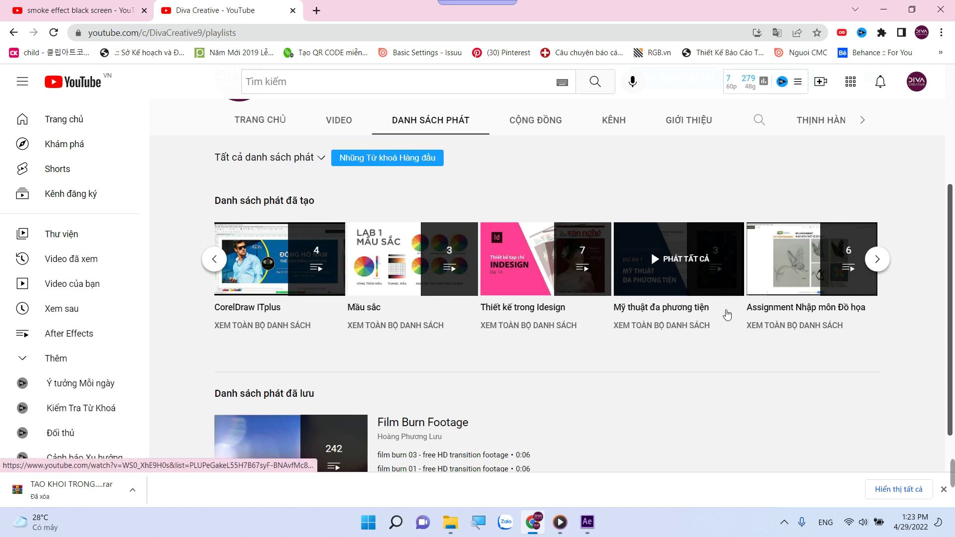
{"action": "left_click", "coordinate": [885, 265]}
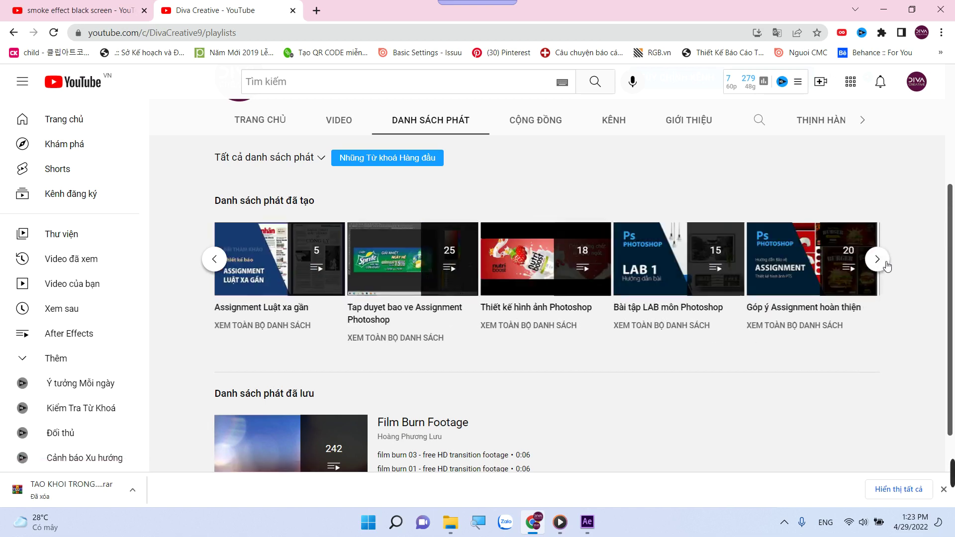
{"action": "scroll", "coordinate": [385, 273], "scroll_direction": "up", "scroll_amount": 1}
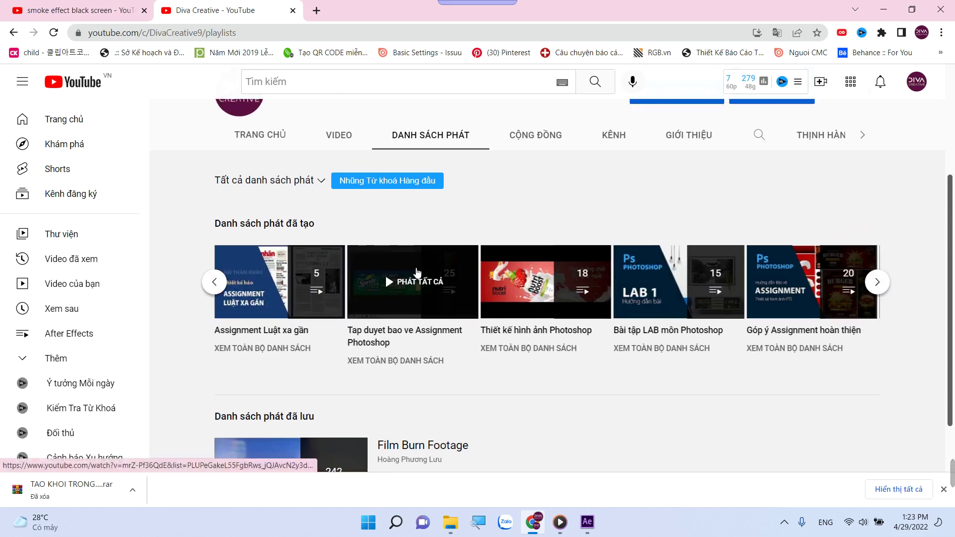
Return to the VIDEO tab, close the download bar, and switch to After Effects
{"action": "left_click", "coordinate": [341, 184]}
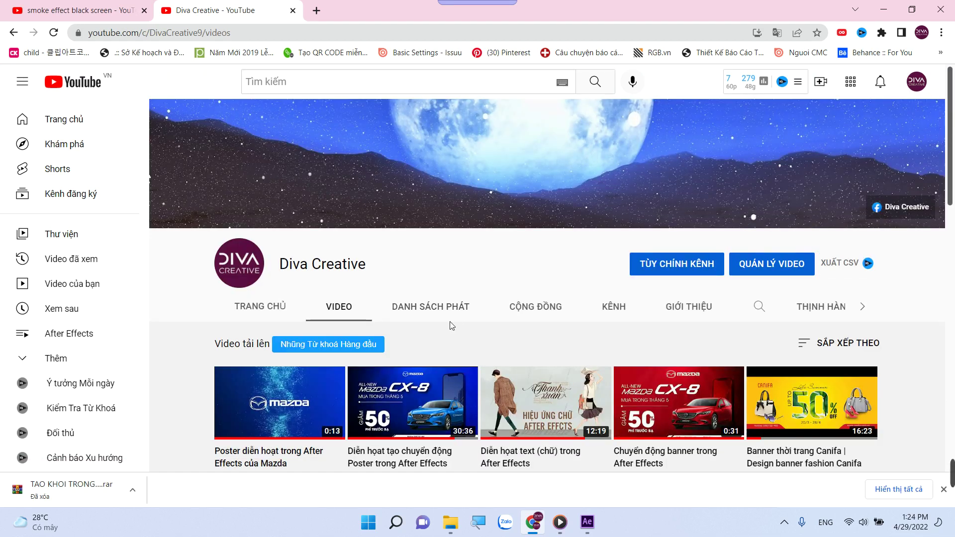
{"action": "left_click", "coordinate": [937, 481]}
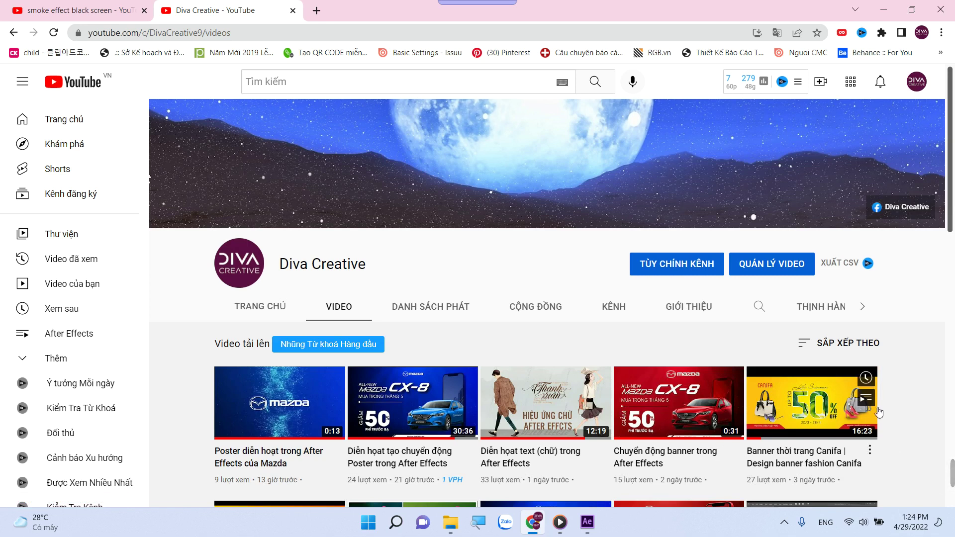
{"action": "left_click", "coordinate": [592, 530]}
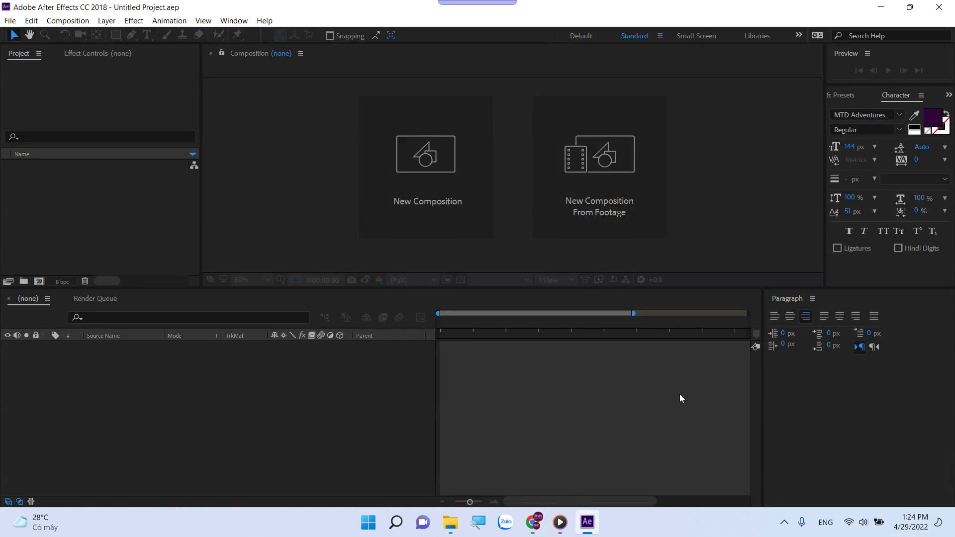
Widen the timeline area and browse the import dialog to Desktop > After Effect > Hieu ung khoi
{"action": "left_click_drag", "start_coordinate": [767, 403], "coordinate": [839, 391]}
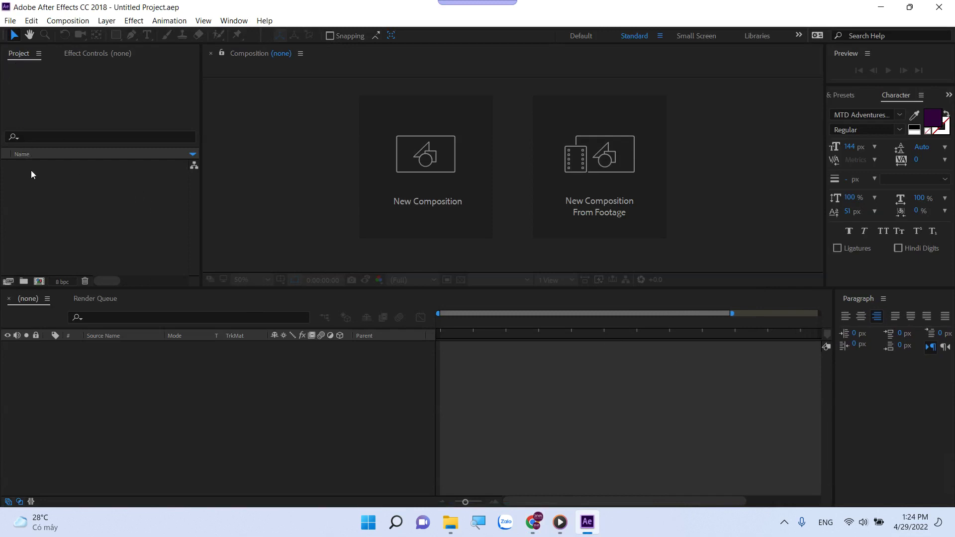
{"action": "double_click", "coordinate": [38, 191]}
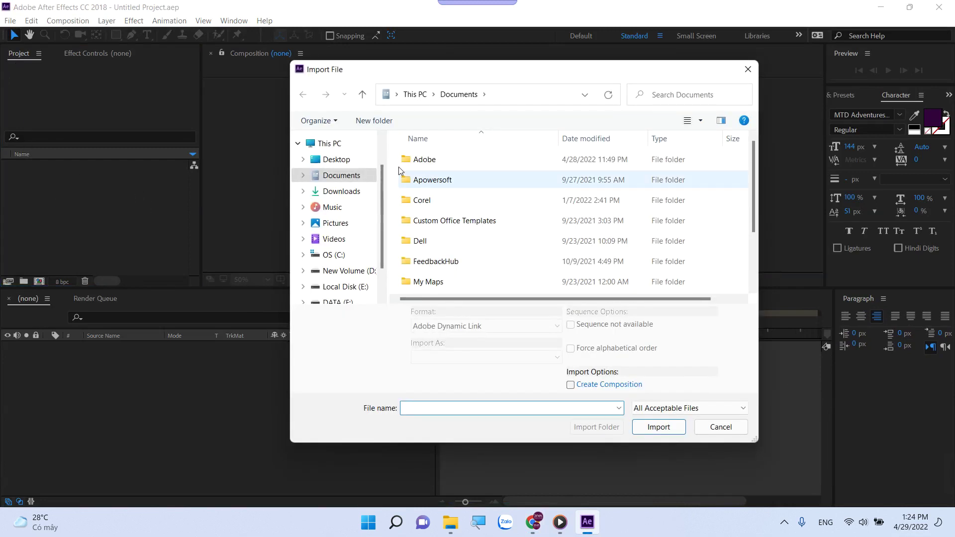
{"action": "left_click", "coordinate": [335, 159]}
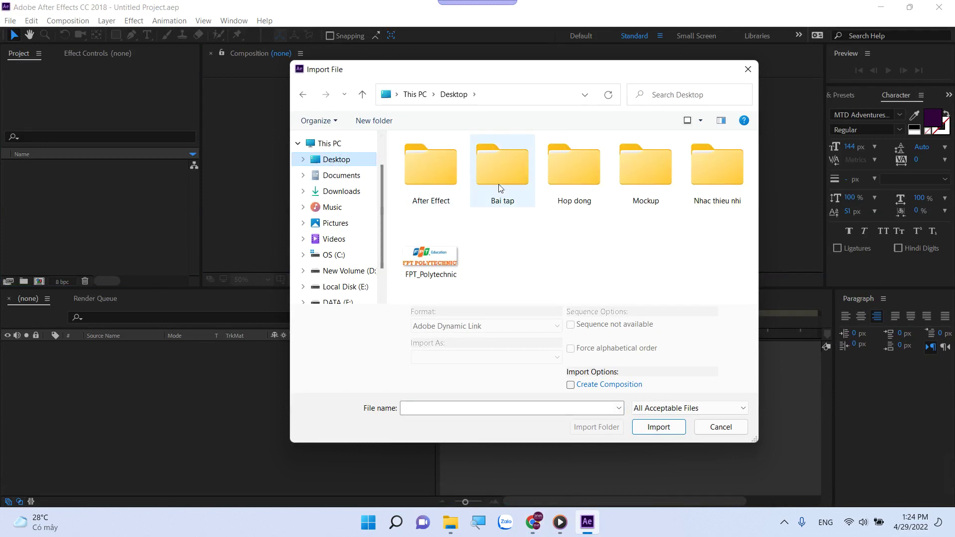
{"action": "left_click", "coordinate": [498, 182]}
{"action": "left_click", "coordinate": [427, 188]}
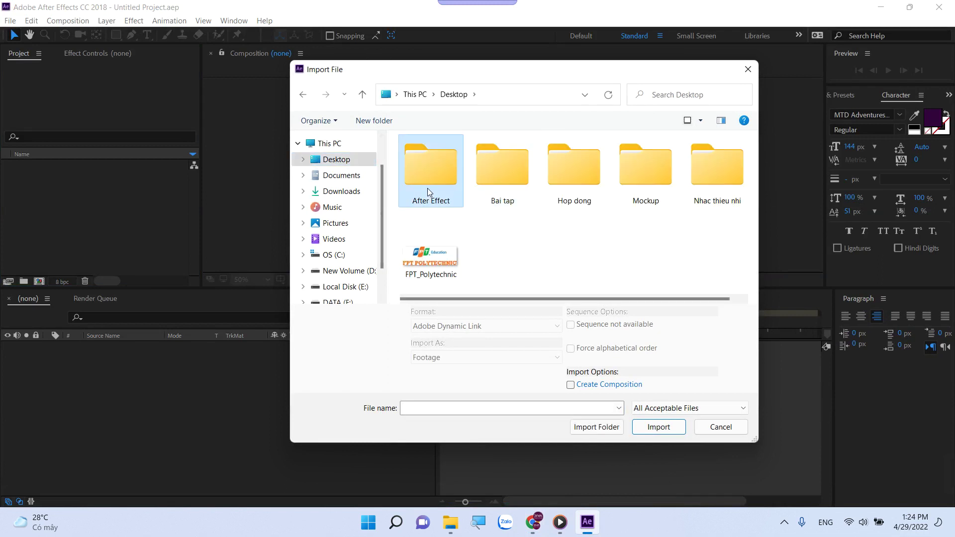
{"action": "double_click", "coordinate": [428, 188]}
{"action": "double_click", "coordinate": [440, 160]}
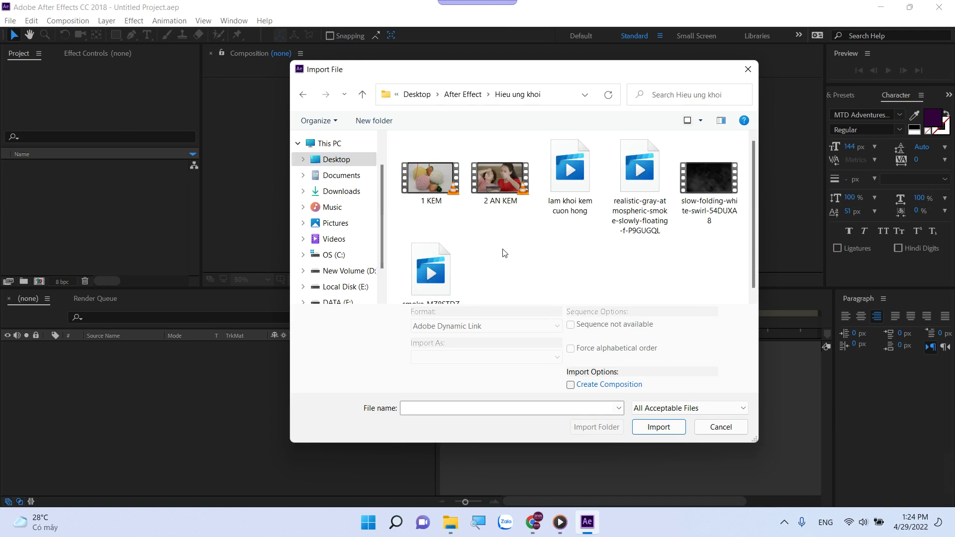
Select all six media files in Hieu ung khoi, attempt the import, then cancel the dialog
{"action": "left_click", "coordinate": [443, 272]}
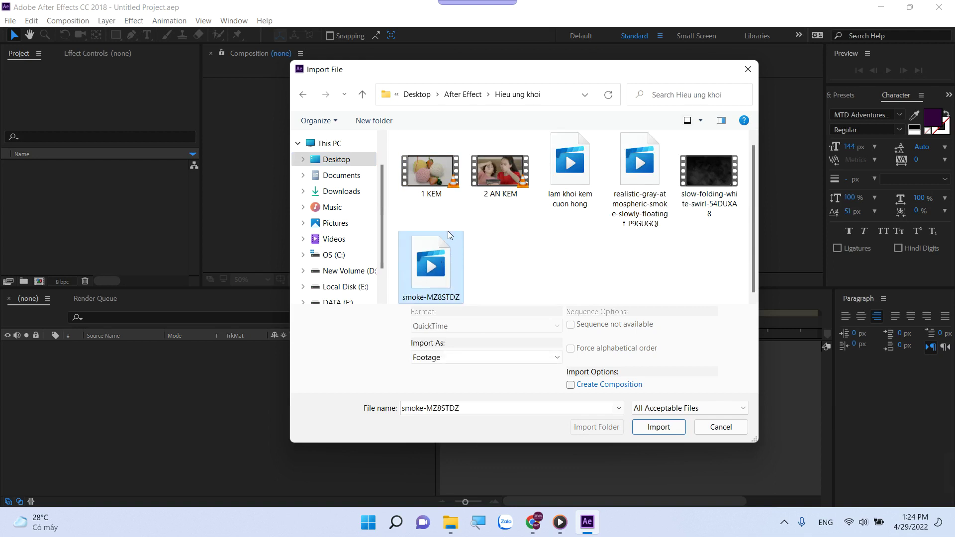
{"action": "key", "text": "ctrl+a"}
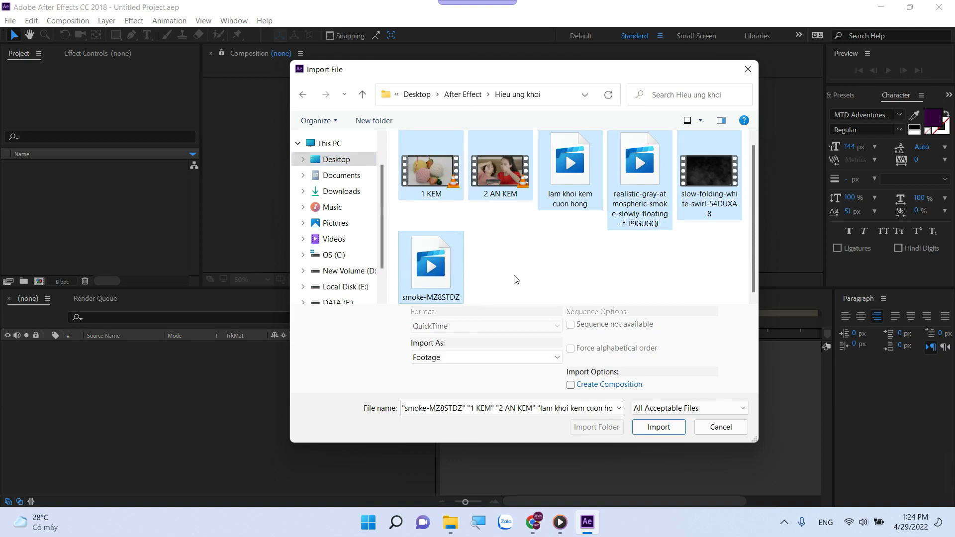
{"action": "left_click", "coordinate": [653, 431]}
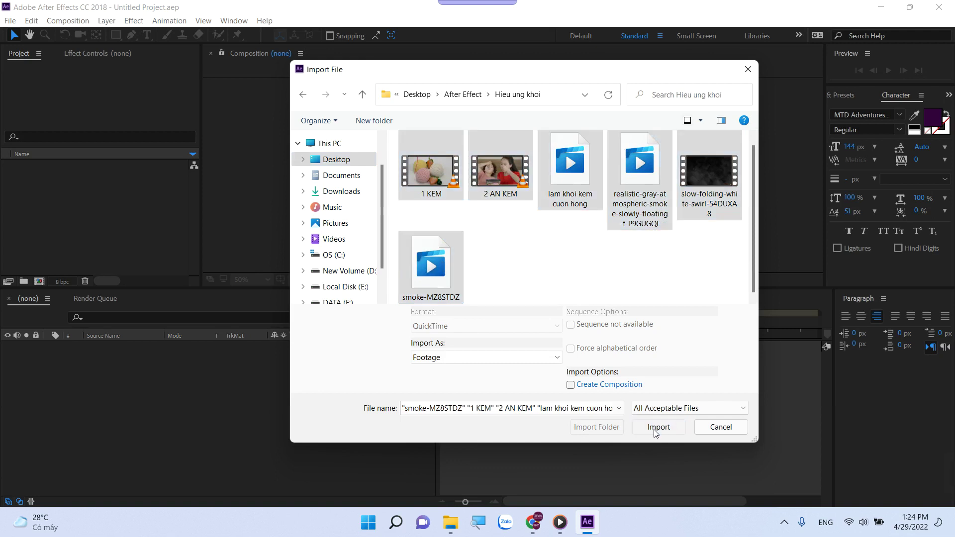
{"action": "left_click", "coordinate": [724, 432]}
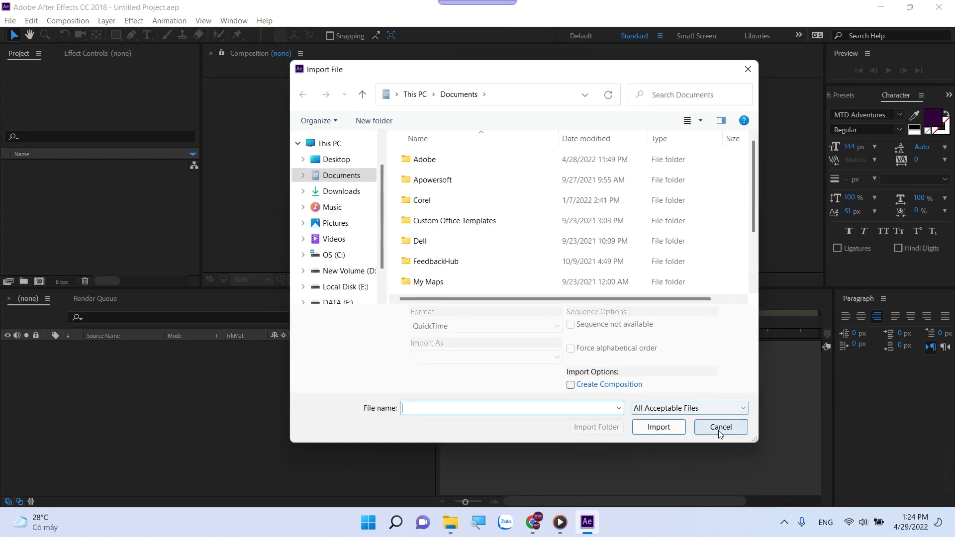
{"action": "left_click", "coordinate": [722, 431]}
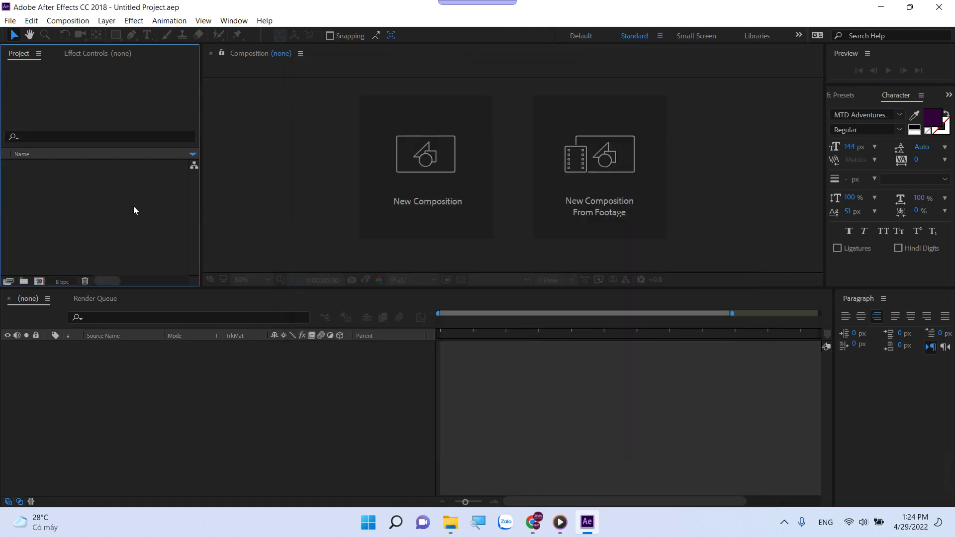
Import all six files from Desktop > After Effect > Hieu ung khoi, including 1 KEM.mp4 and smoke-MZ8STDZ.mov
{"action": "double_click", "coordinate": [109, 205]}
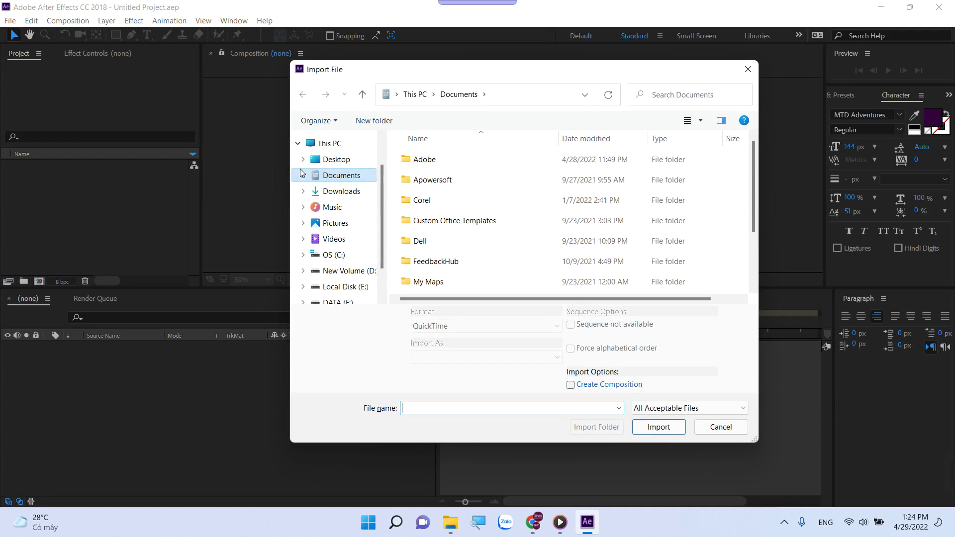
{"action": "left_click", "coordinate": [336, 159]}
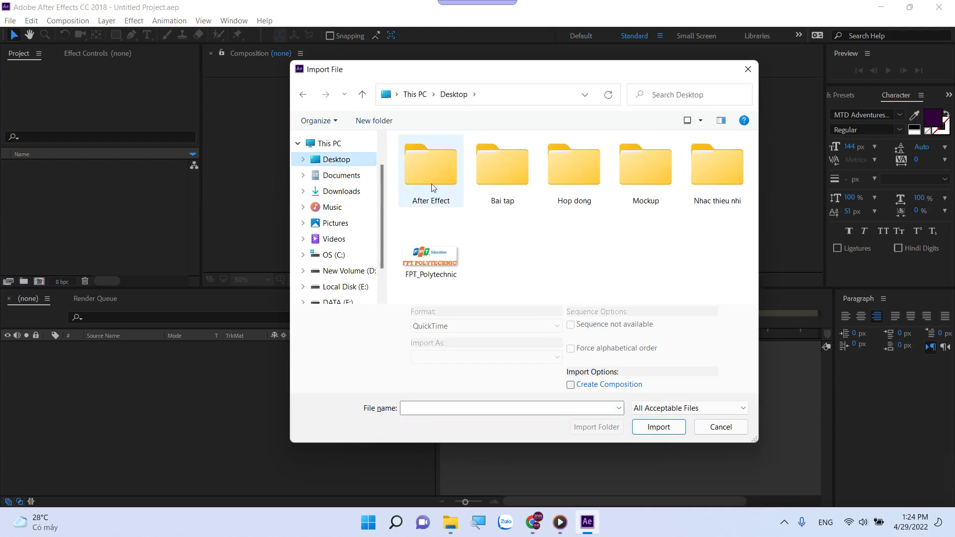
{"action": "double_click", "coordinate": [430, 181]}
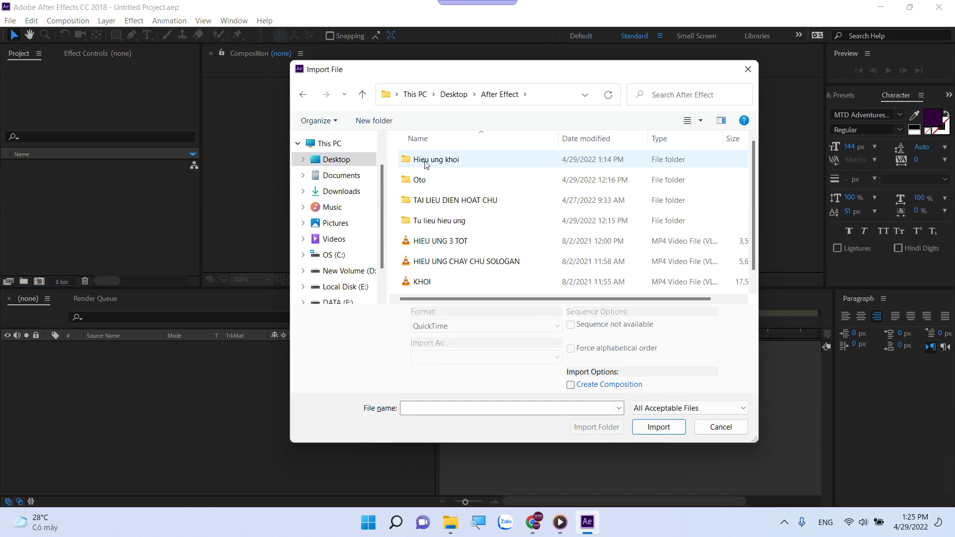
{"action": "double_click", "coordinate": [426, 160]}
{"action": "left_click", "coordinate": [434, 178]}
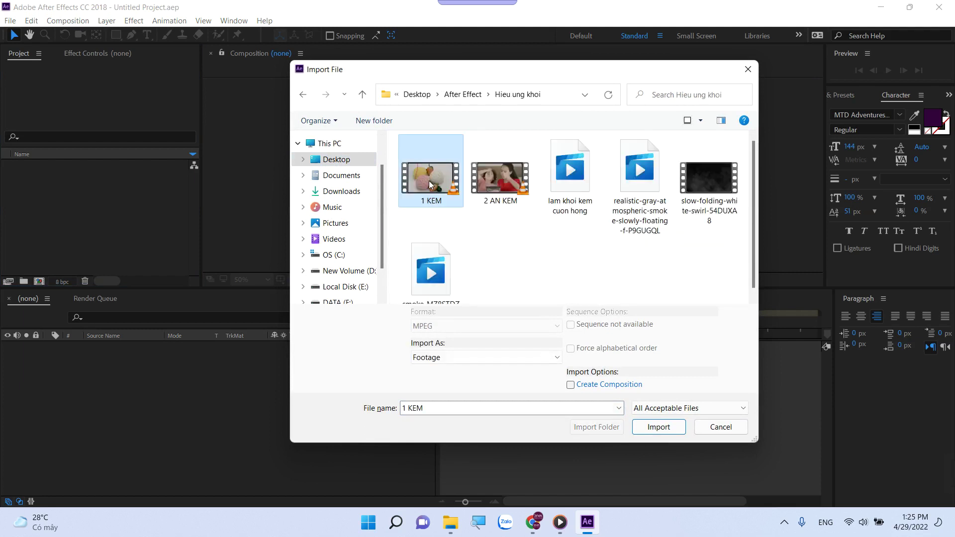
{"action": "key", "text": "ctrl+a"}
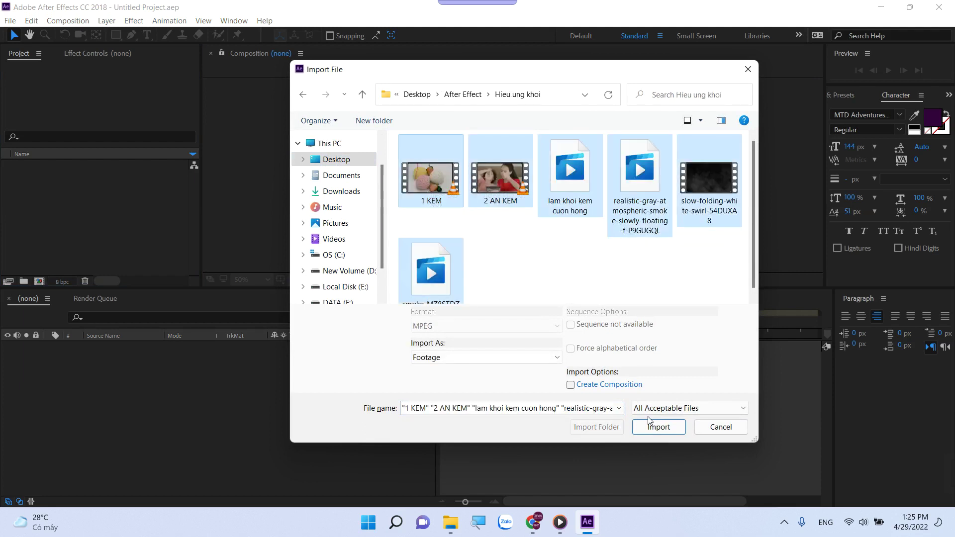
{"action": "left_click", "coordinate": [650, 427]}
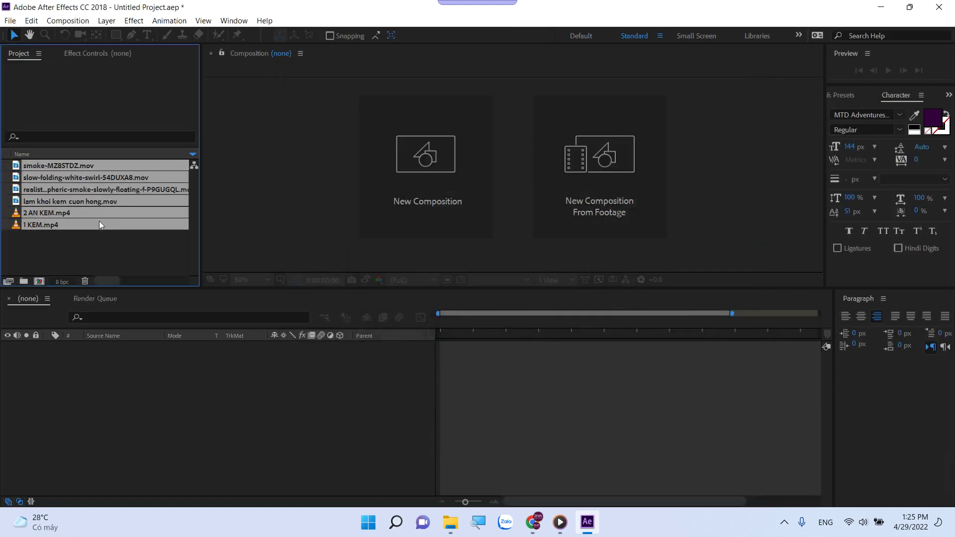
Create a 1 KEM composition by dragging 1 KEM.mp4 onto New Composition
{"action": "left_click", "coordinate": [82, 248]}
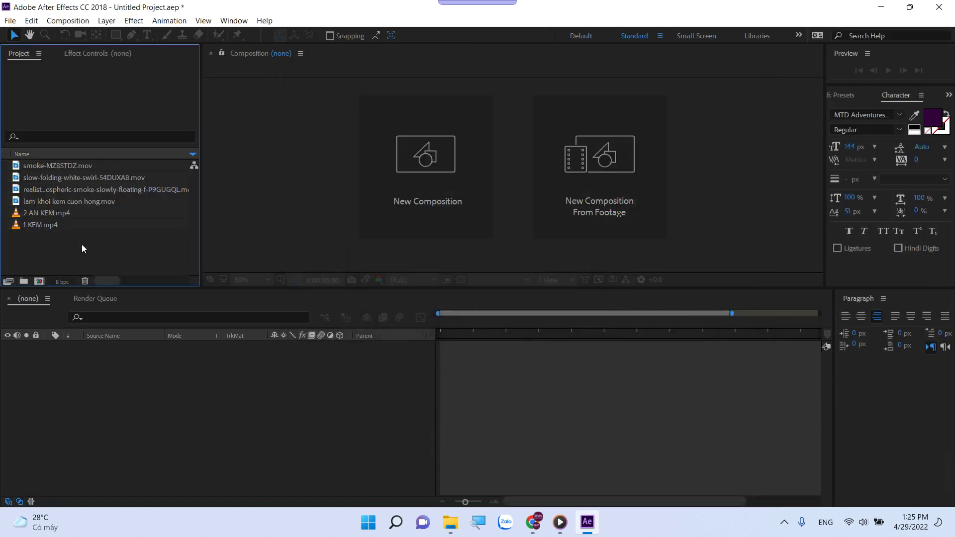
{"action": "left_click", "coordinate": [43, 225]}
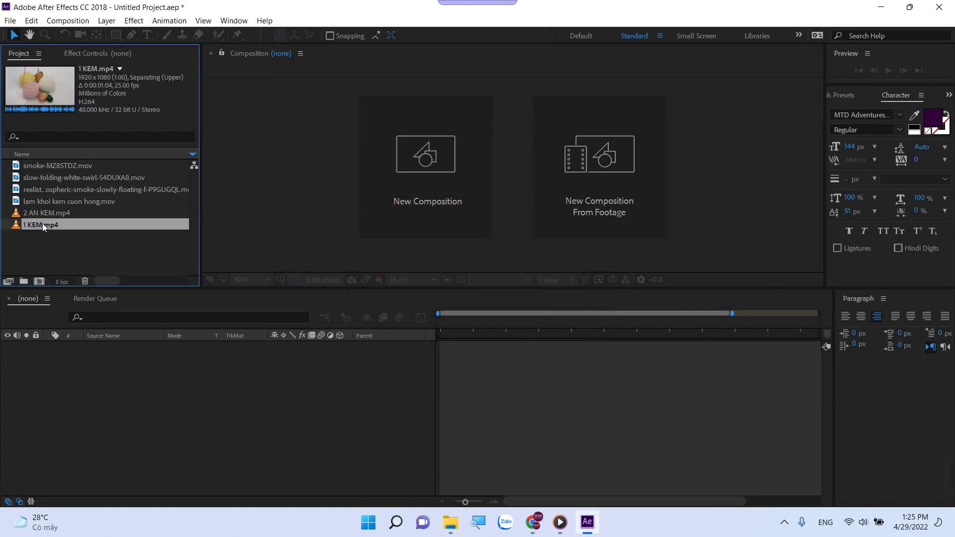
{"action": "left_click", "coordinate": [76, 235]}
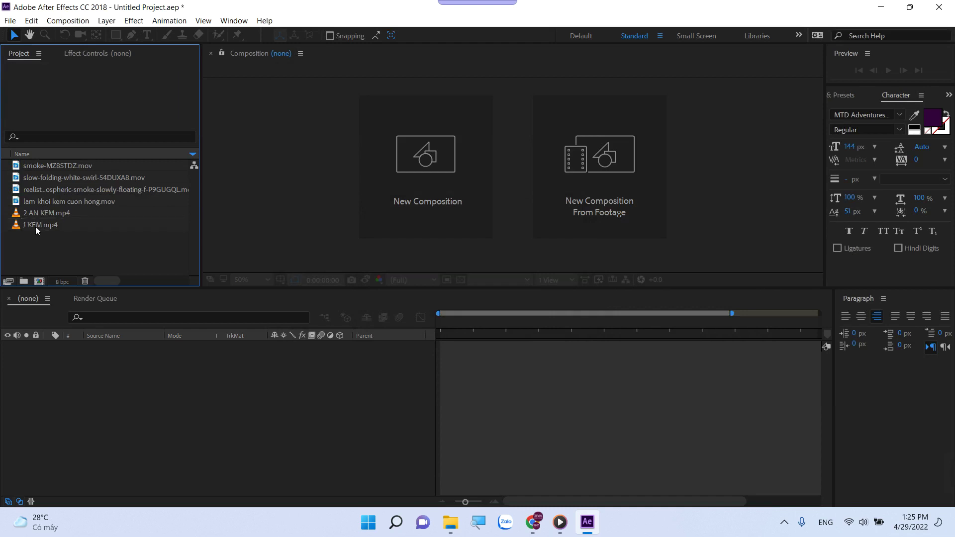
{"action": "left_click", "coordinate": [34, 227]}
{"action": "left_click_drag", "start_coordinate": [33, 225], "coordinate": [219, 209]}
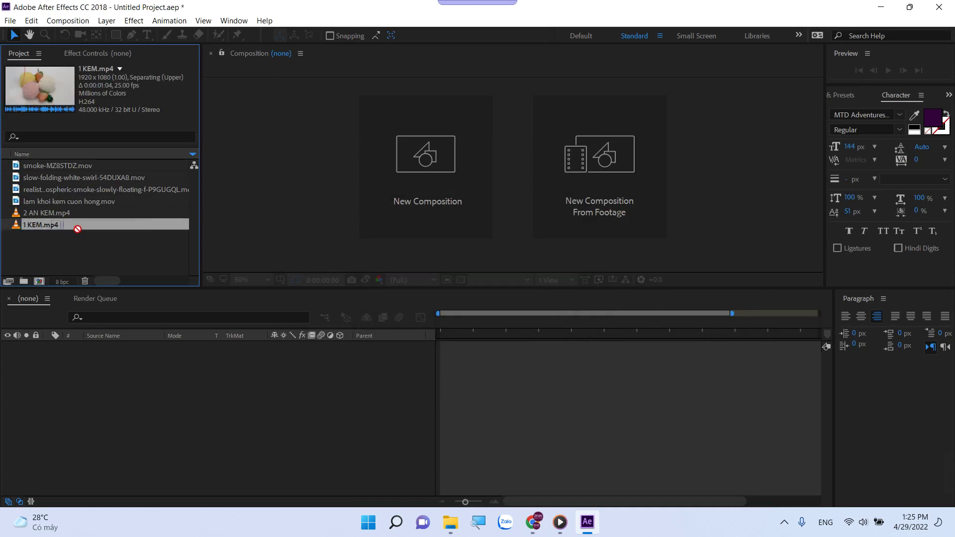
{"action": "left_click_drag", "start_coordinate": [410, 177], "coordinate": [434, 174]}
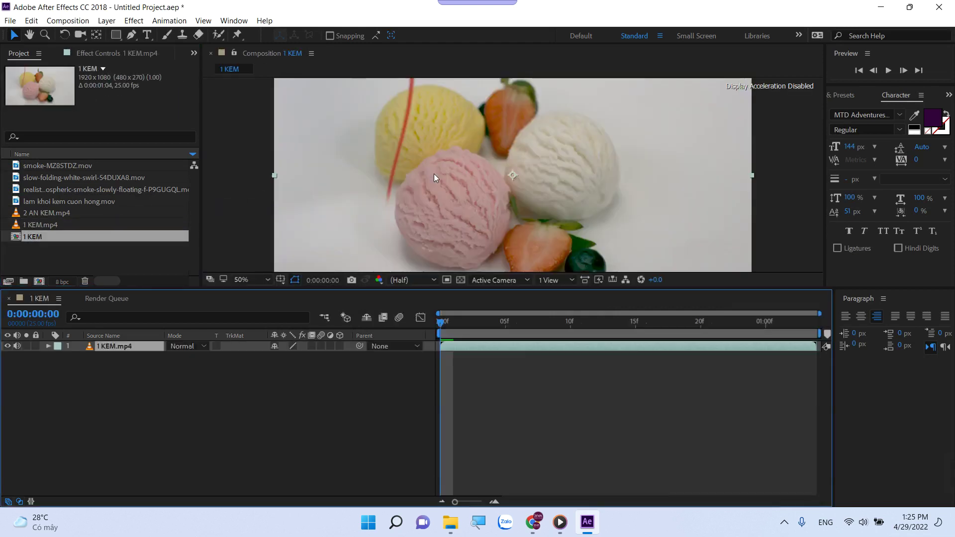
Enlarge the composition viewer, scrub to frame 11, and select the smoke-MZ8STDZ.mov clip
{"action": "left_click_drag", "start_coordinate": [423, 289], "coordinate": [426, 372]}
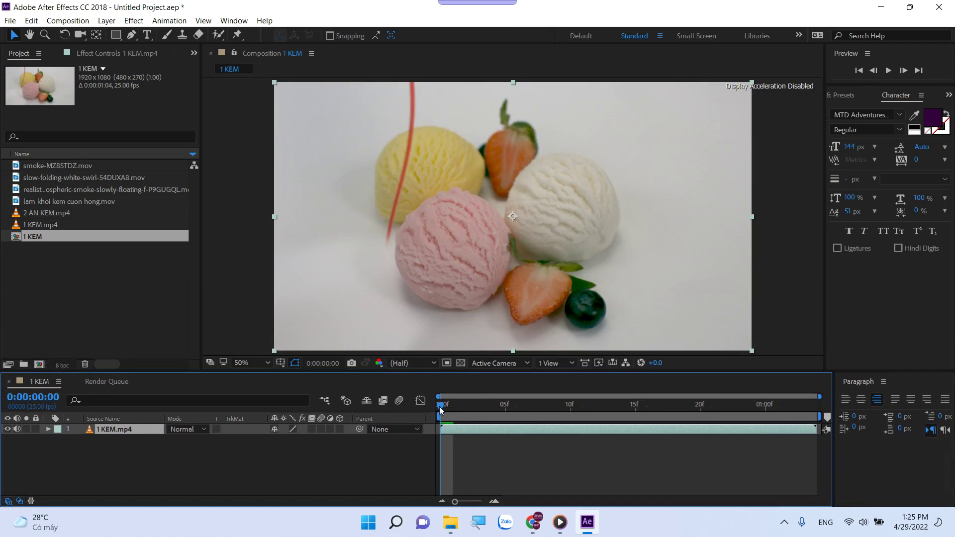
{"action": "mouse_move", "coordinate": [440, 407]}
{"action": "left_mouse_down"}
{"action": "mouse_move", "coordinate": [649, 406]}
{"action": "mouse_move", "coordinate": [436, 438]}
{"action": "left_mouse_up"}
{"action": "left_click", "coordinate": [123, 289]}
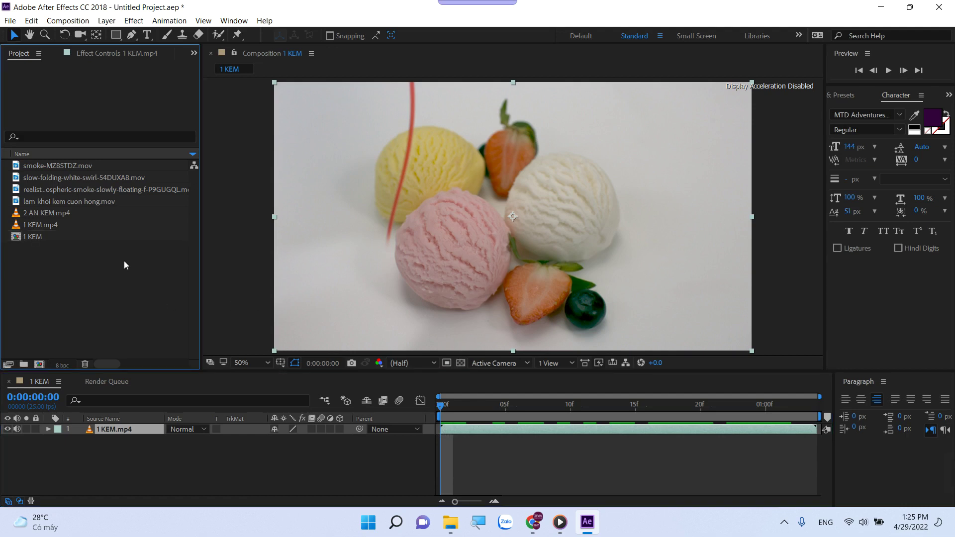
{"action": "left_click", "coordinate": [66, 167]}
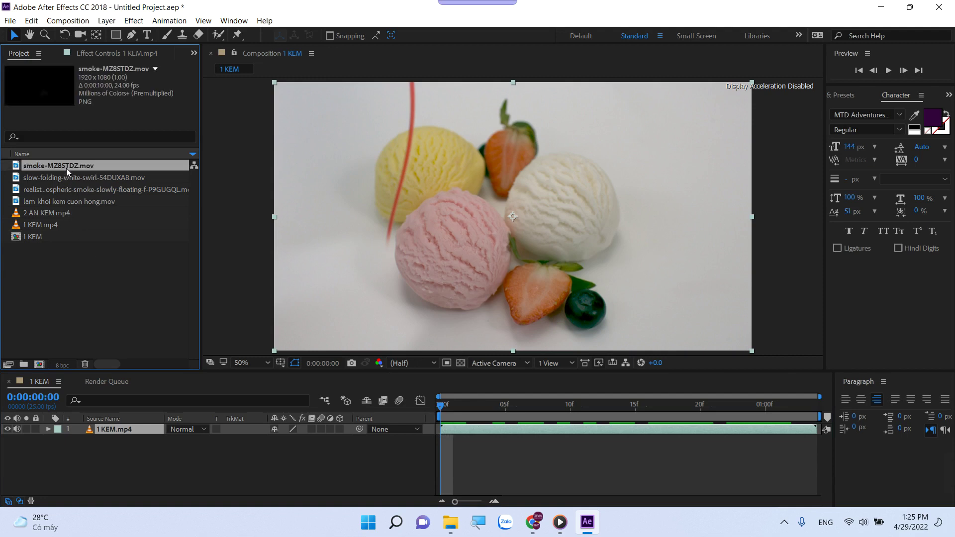
Place smoke-MZ8STDZ.mov above 1 KEM.mp4, move it up-left over the scoops, then switch to the browser
{"action": "left_click_drag", "start_coordinate": [56, 165], "coordinate": [106, 431]}
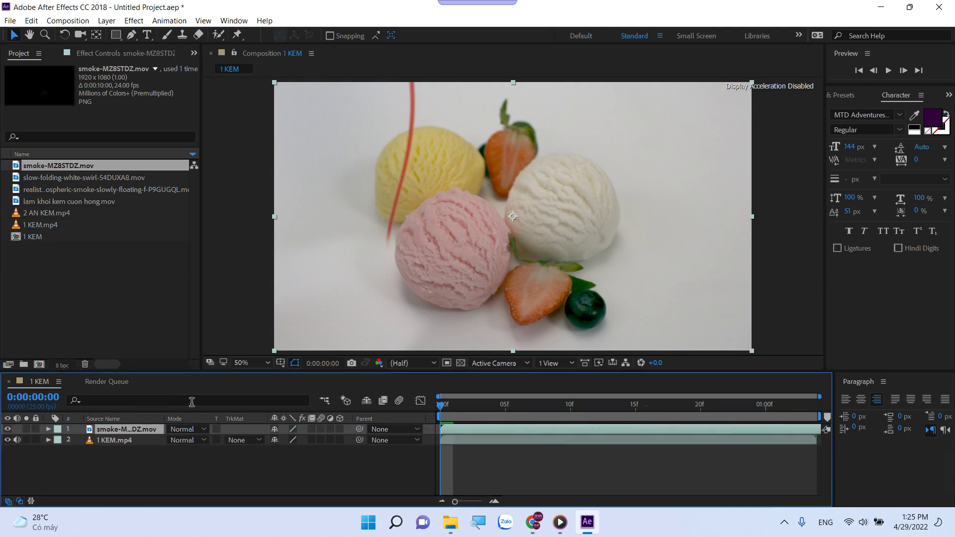
{"action": "left_click_drag", "start_coordinate": [438, 405], "coordinate": [754, 410]}
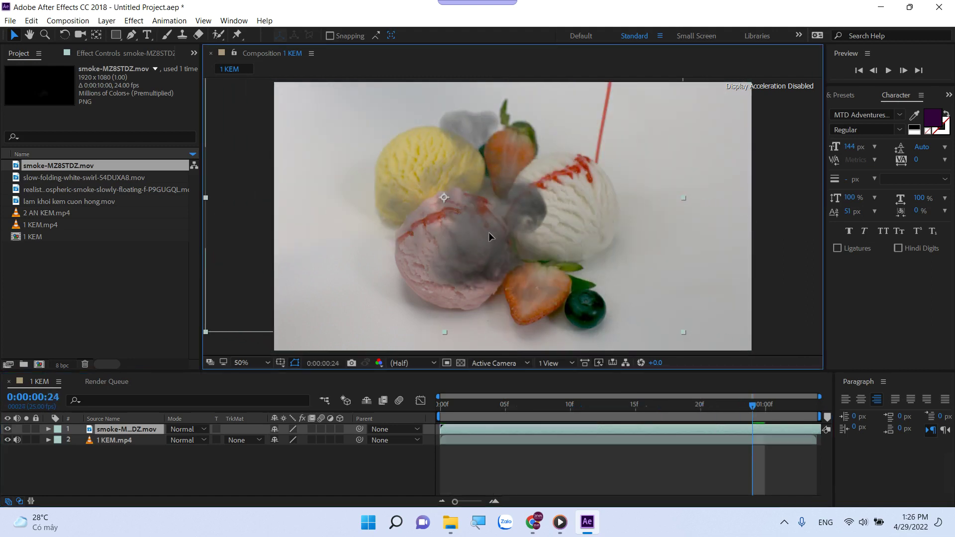
{"action": "left_click_drag", "start_coordinate": [559, 253], "coordinate": [505, 237]}
{"action": "left_click_drag", "start_coordinate": [754, 407], "coordinate": [518, 420]}
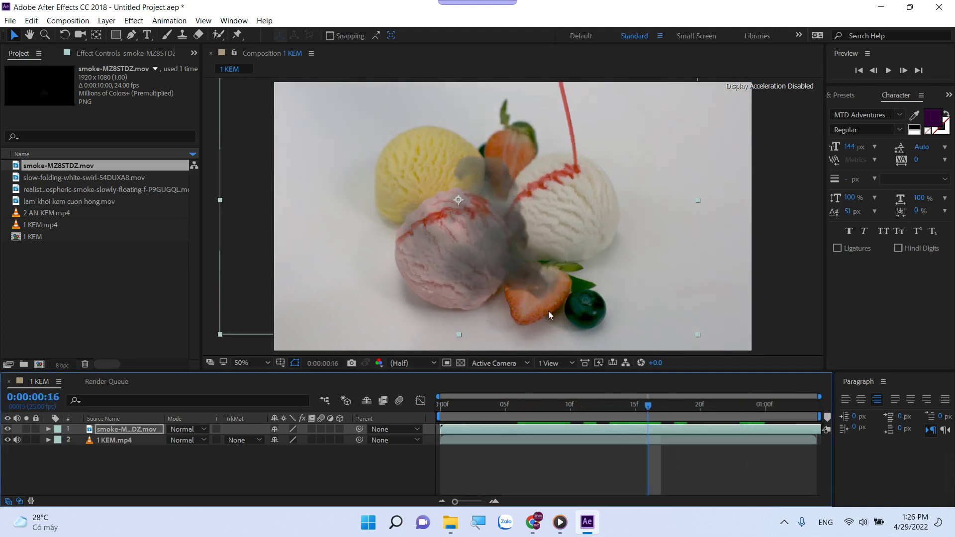
{"action": "left_click_drag", "start_coordinate": [497, 253], "coordinate": [487, 223]}
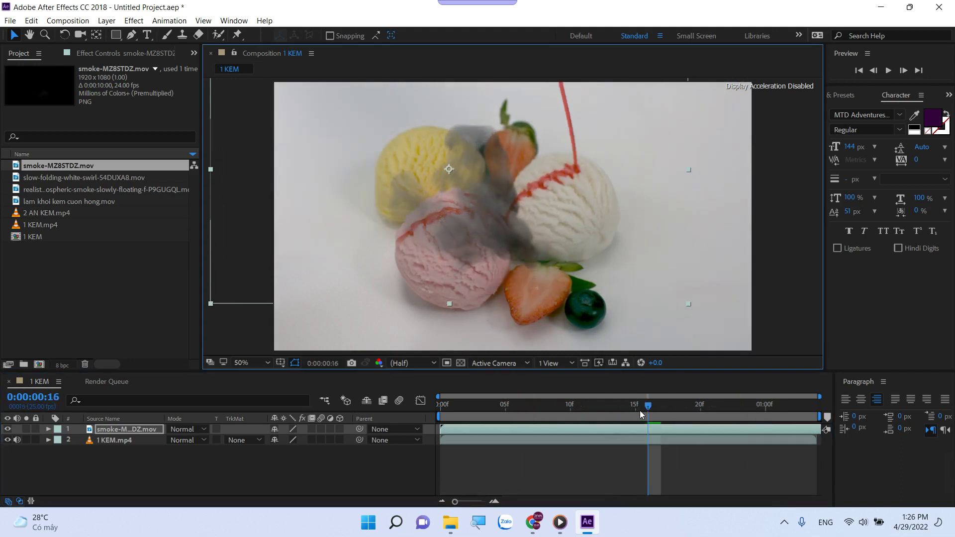
{"action": "mouse_move", "coordinate": [640, 414]}
{"action": "left_mouse_down"}
{"action": "mouse_move", "coordinate": [629, 429]}
{"action": "mouse_move", "coordinate": [706, 439]}
{"action": "mouse_move", "coordinate": [679, 436]}
{"action": "left_mouse_up"}
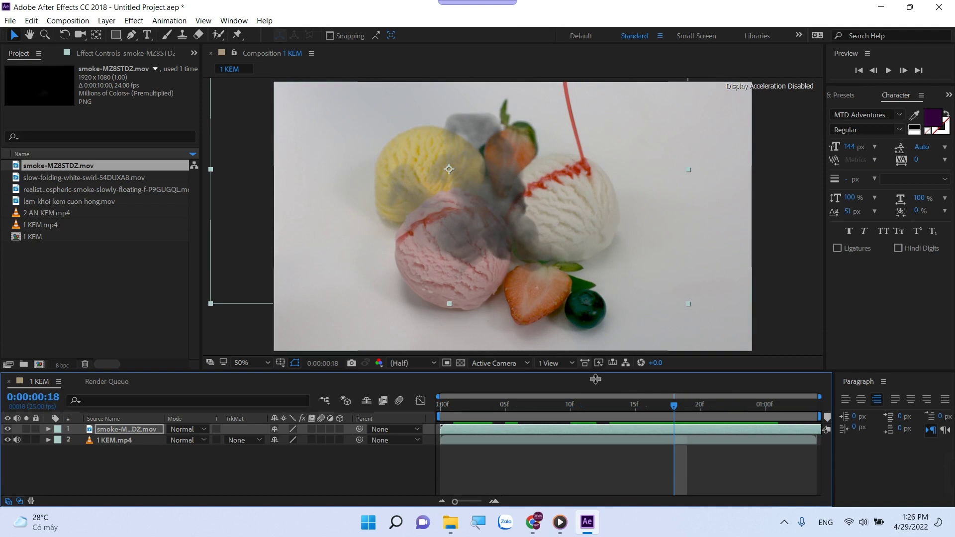
{"action": "left_click", "coordinate": [544, 521]}
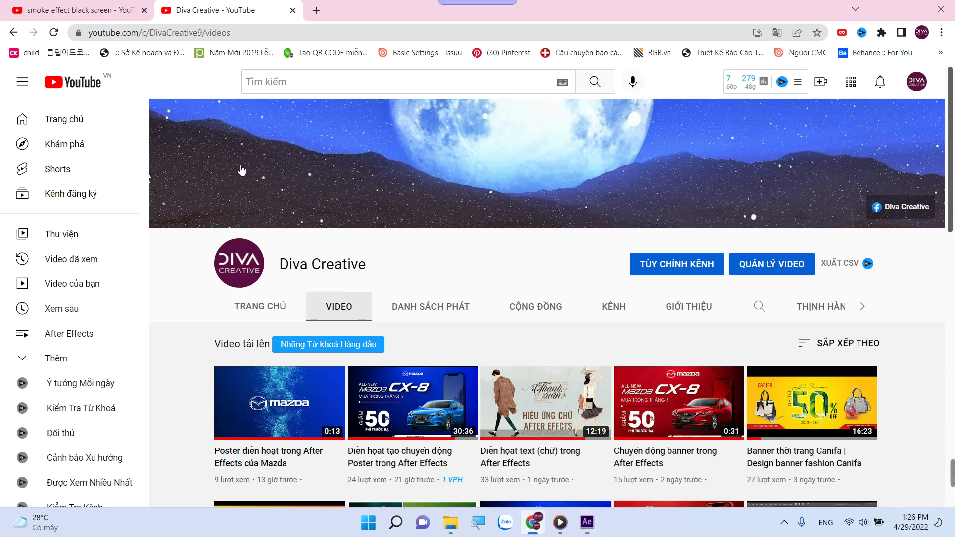
Return to the 'smoke effect black screen' YouTube results and click into the search query
{"action": "left_click", "coordinate": [73, 19]}
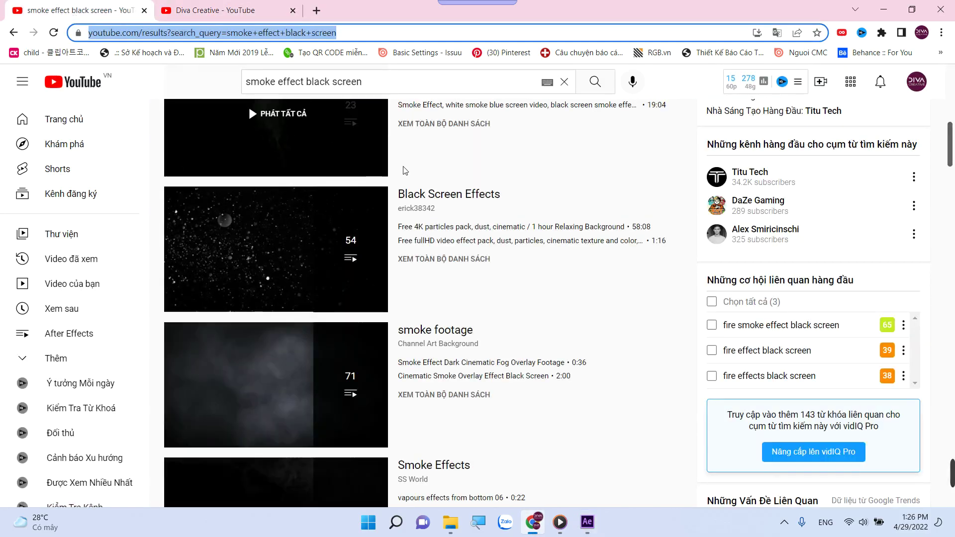
{"action": "scroll", "coordinate": [295, 111], "scroll_direction": "up", "scroll_amount": 3}
{"action": "scroll", "coordinate": [295, 111], "scroll_direction": "up", "scroll_amount": 2}
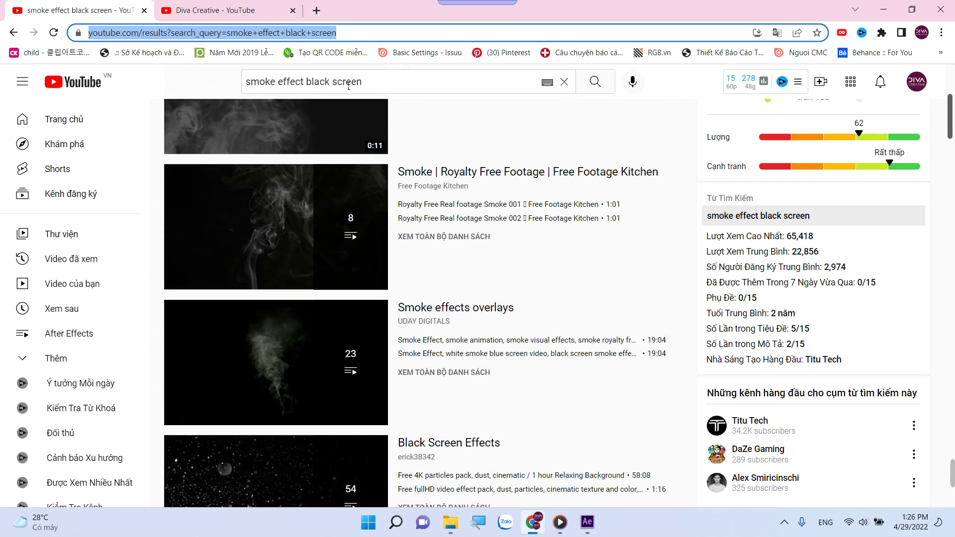
{"action": "left_click", "coordinate": [366, 85]}
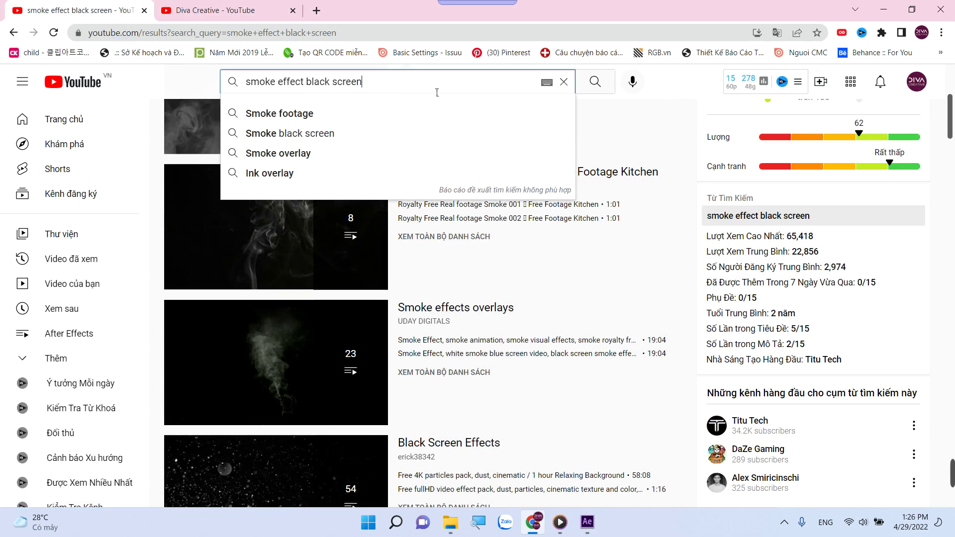
{"action": "left_click", "coordinate": [676, 85]}
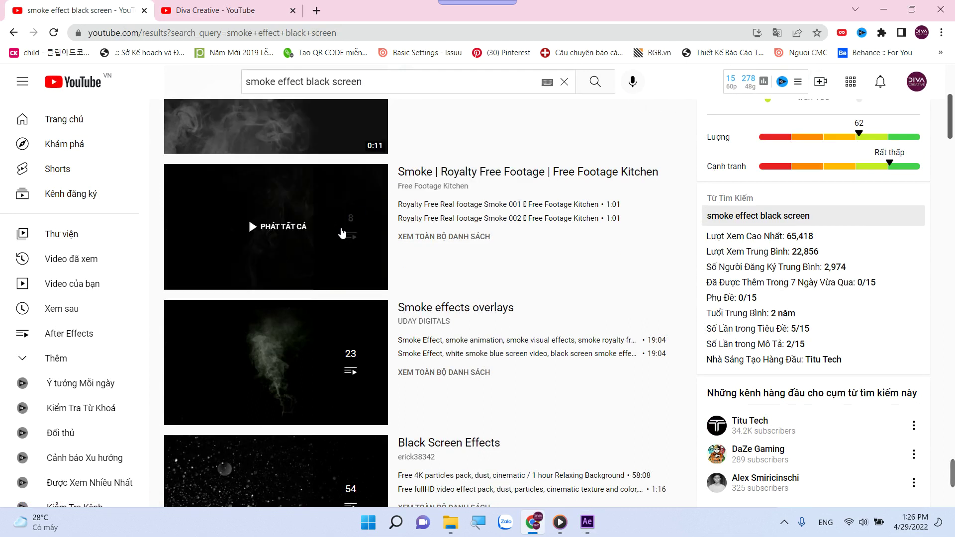
Scroll through the smoke search results, then return to After Effects
{"action": "scroll", "coordinate": [342, 231], "scroll_direction": "down", "scroll_amount": 5}
{"action": "scroll", "coordinate": [343, 231], "scroll_direction": "up", "scroll_amount": 6}
{"action": "scroll", "coordinate": [342, 231], "scroll_direction": "down", "scroll_amount": 6}
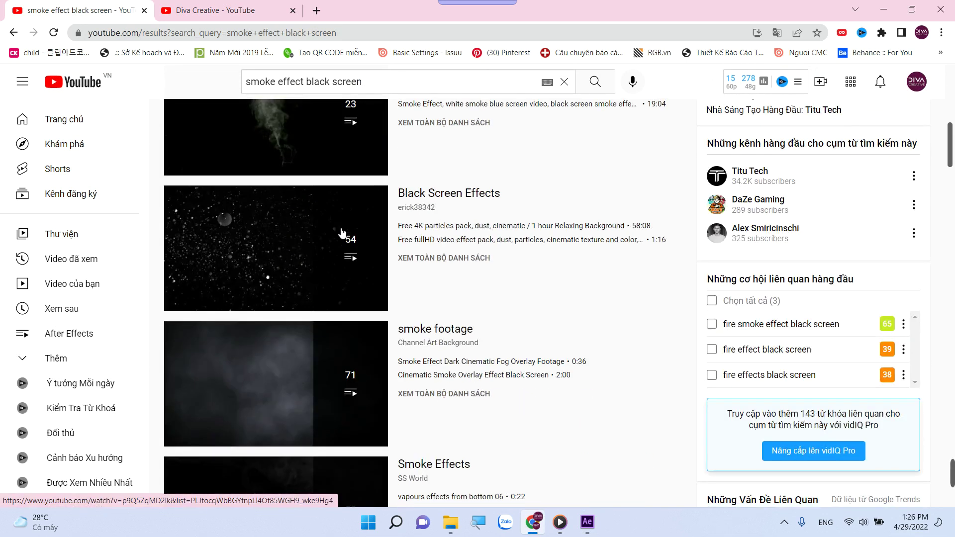
{"action": "scroll", "coordinate": [341, 233], "scroll_direction": "down", "scroll_amount": 7}
{"action": "scroll", "coordinate": [341, 233], "scroll_direction": "down", "scroll_amount": 2}
{"action": "scroll", "coordinate": [341, 233], "scroll_direction": "down", "scroll_amount": 1}
{"action": "scroll", "coordinate": [341, 234], "scroll_direction": "up", "scroll_amount": 14}
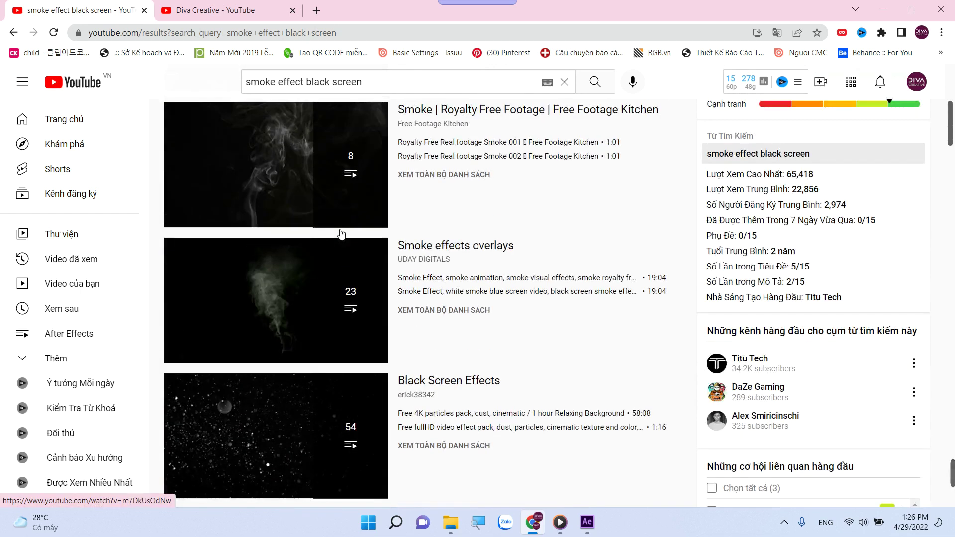
{"action": "scroll", "coordinate": [342, 233], "scroll_direction": "up", "scroll_amount": 2}
{"action": "scroll", "coordinate": [338, 232], "scroll_direction": "up", "scroll_amount": 4}
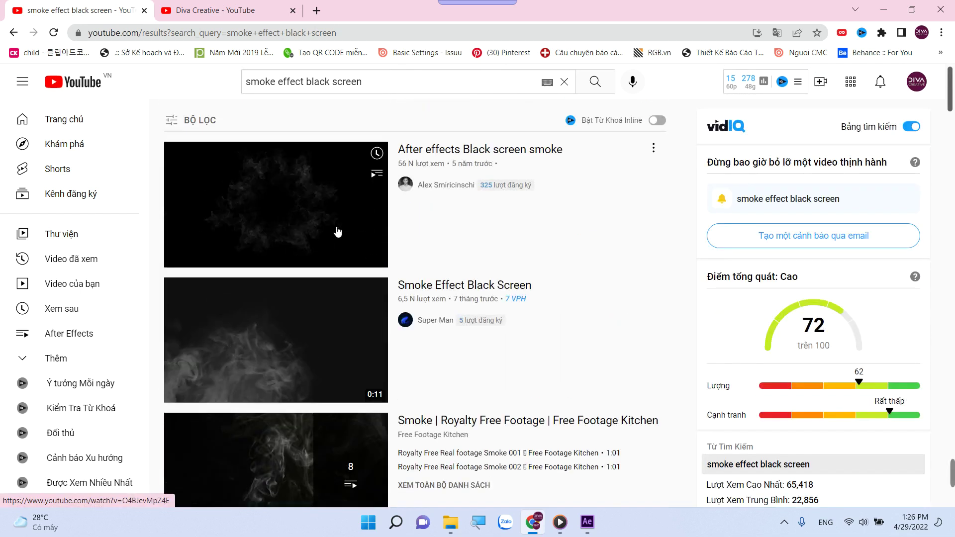
{"action": "left_click", "coordinate": [587, 531]}
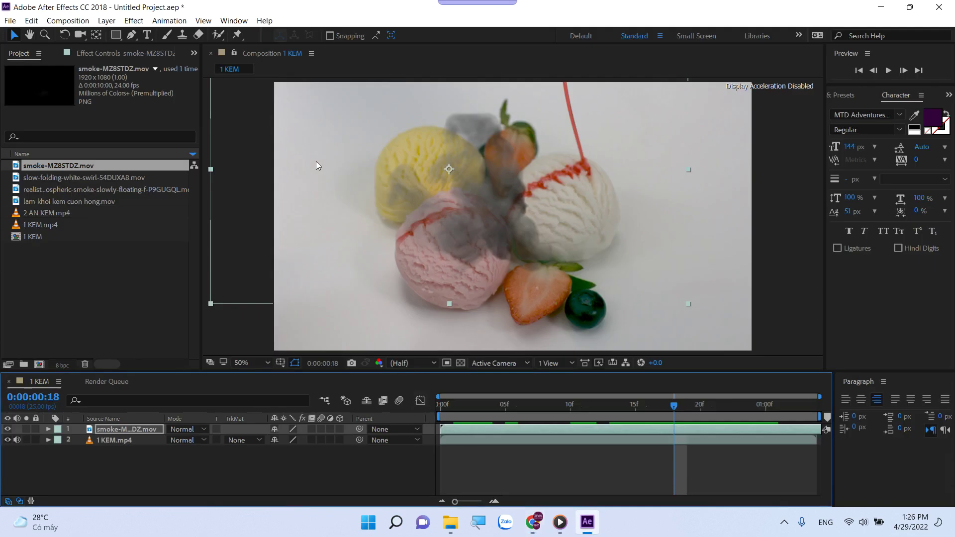
Nudge the smoke layer slightly right and collapse the timeline's Transfer Controls pane
{"action": "left_click_drag", "start_coordinate": [473, 227], "coordinate": [482, 227]}
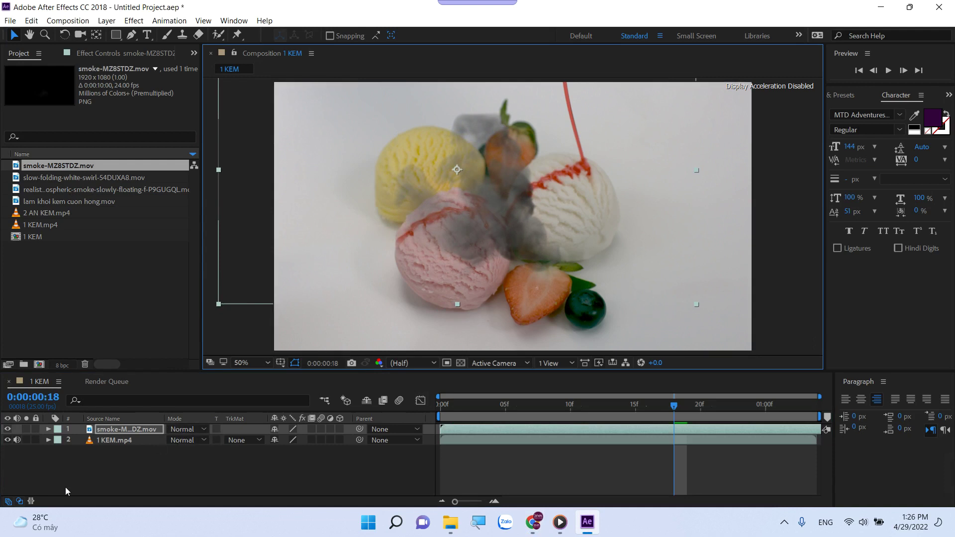
{"action": "left_click", "coordinate": [20, 502]}
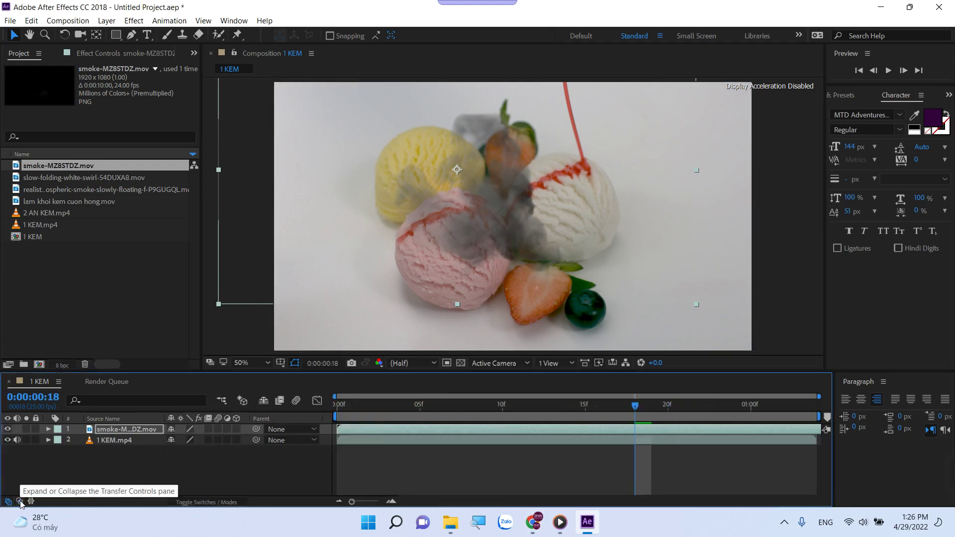
{"action": "left_click", "coordinate": [19, 502]}
{"action": "left_click", "coordinate": [20, 501]}
{"action": "left_click", "coordinate": [19, 502]}
{"action": "left_click", "coordinate": [20, 502]}
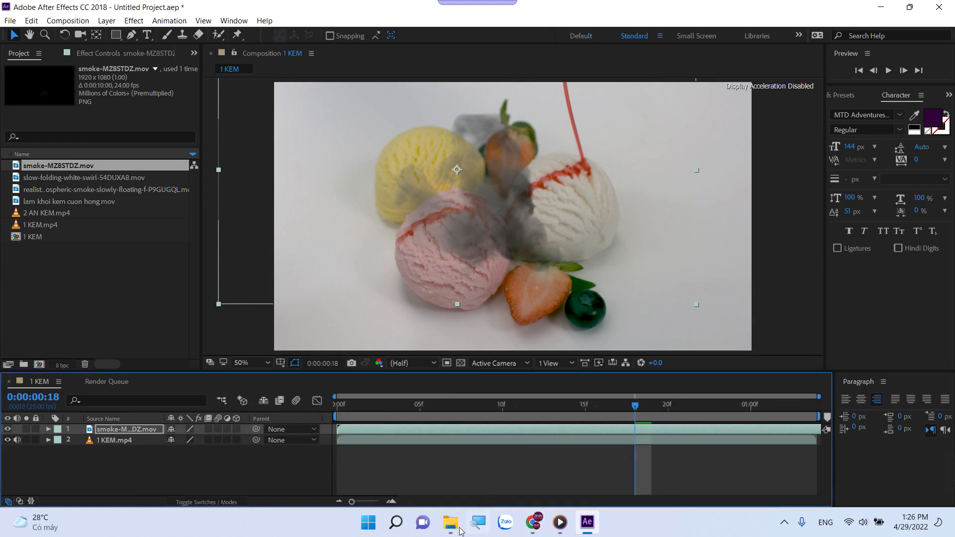
{"action": "left_click", "coordinate": [477, 522]}
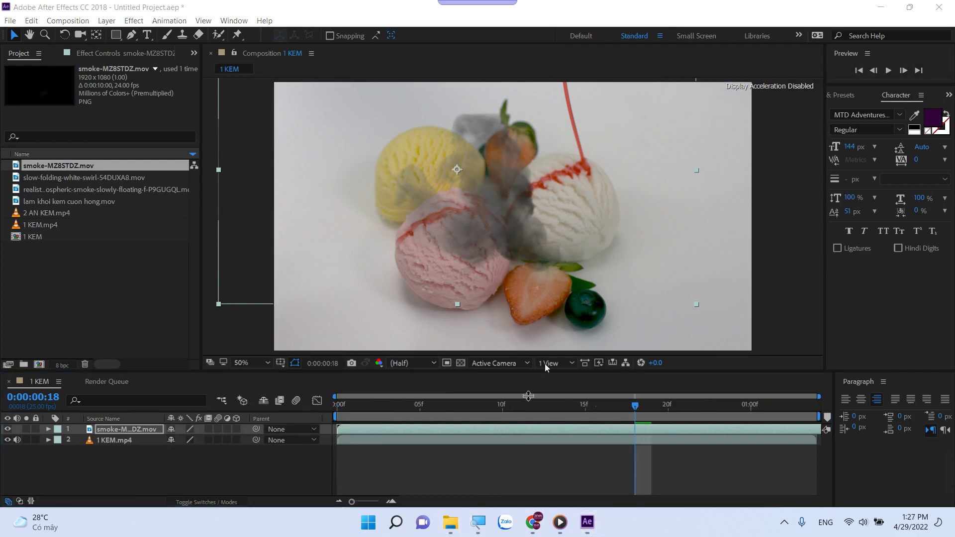
Magnify the screen to 200% and inspect the smoke layer's Parent and Mode options without changing them
{"action": "left_click", "coordinate": [477, 522]}
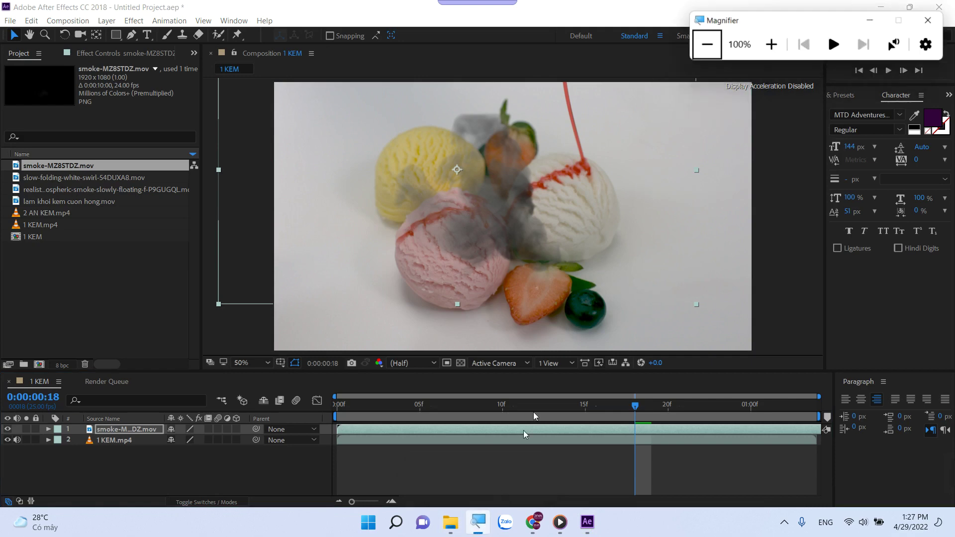
{"action": "left_click", "coordinate": [772, 44]}
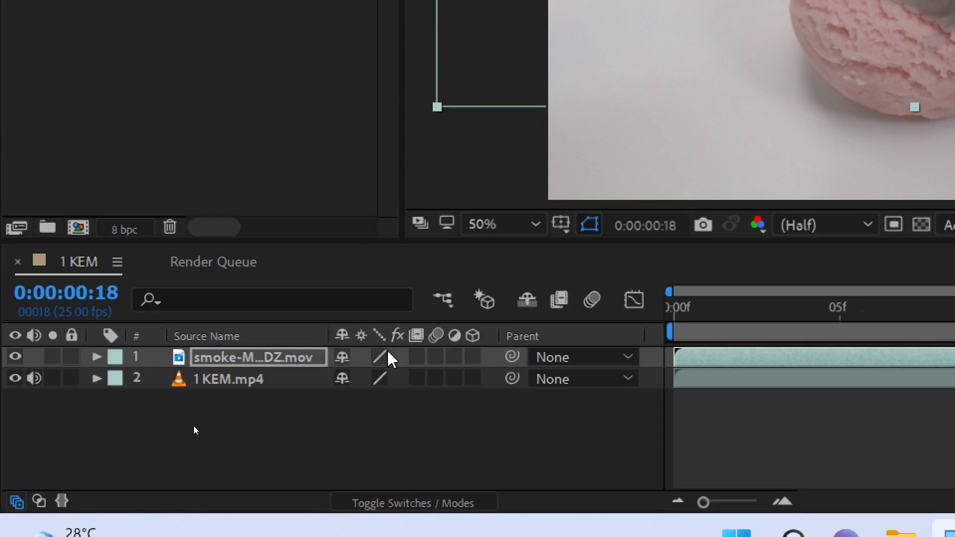
{"action": "left_click", "coordinate": [596, 359]}
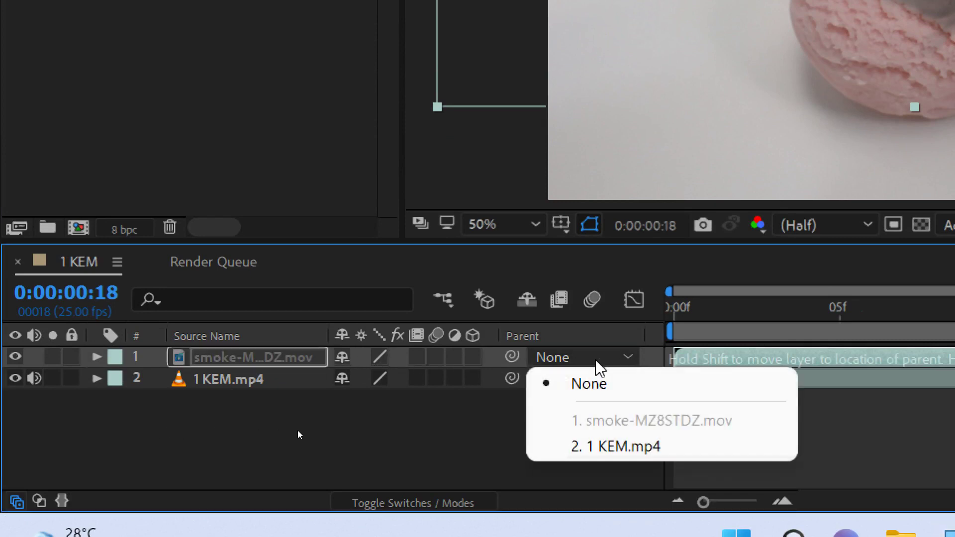
{"action": "left_click", "coordinate": [39, 501]}
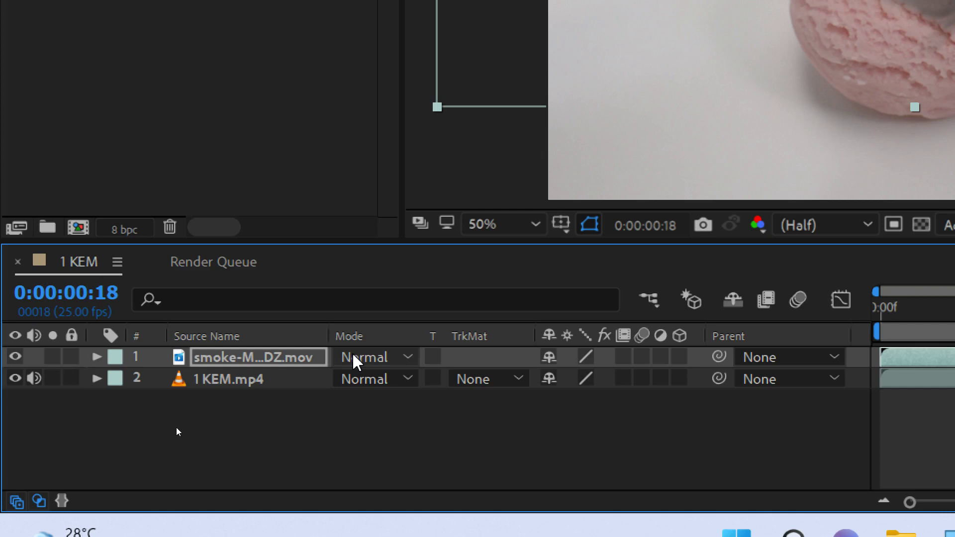
{"action": "left_click", "coordinate": [354, 359]}
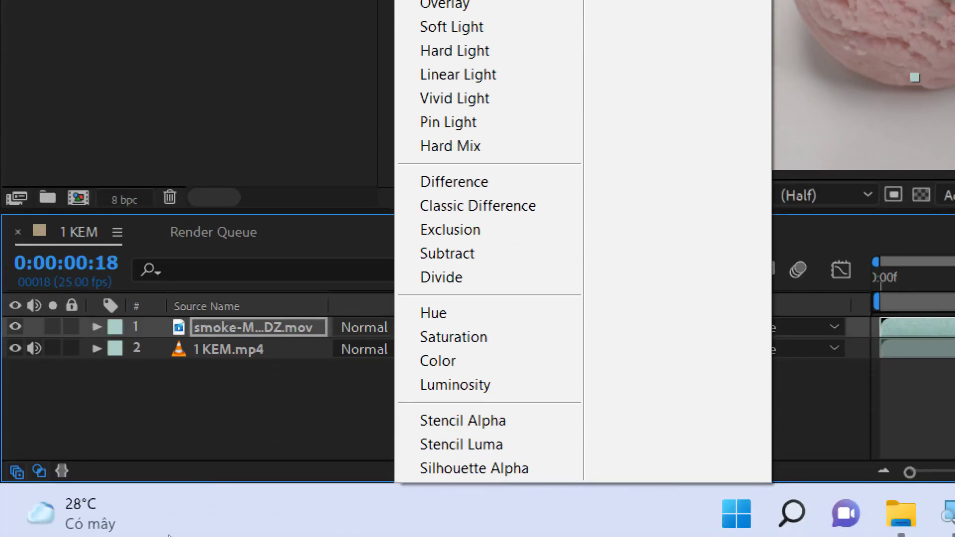
{"action": "left_click", "coordinate": [108, 416]}
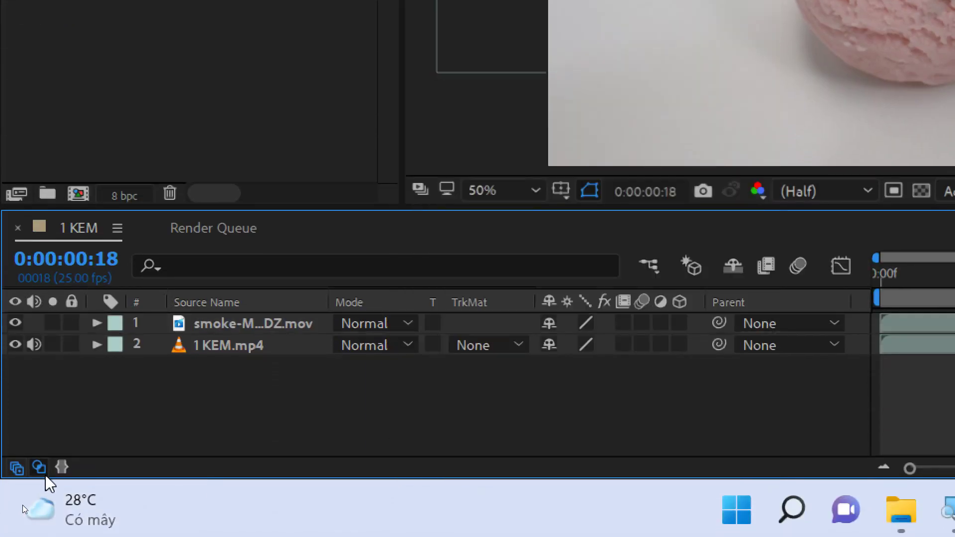
Toggle the Transfer Controls pane repeatedly, leaving the Mode and TrkMat columns visible
{"action": "left_click", "coordinate": [38, 465]}
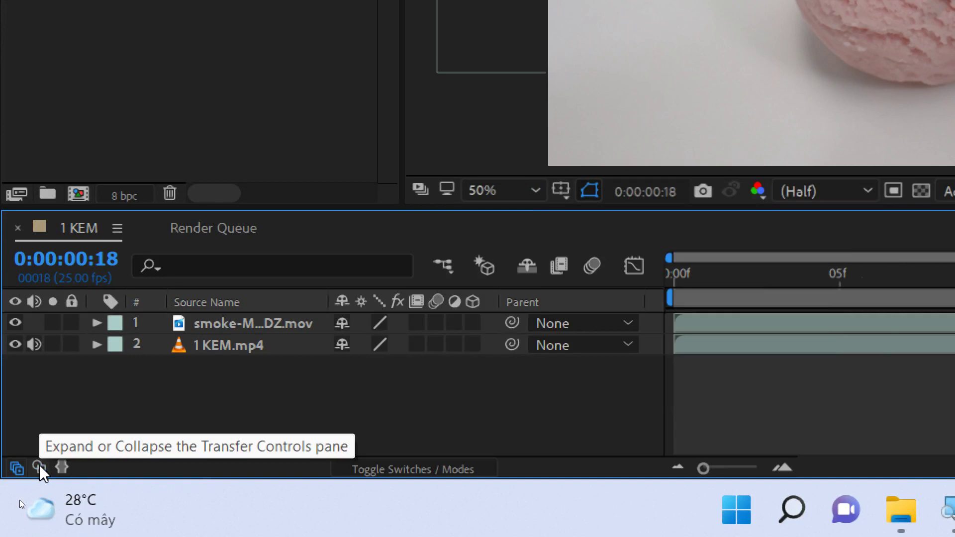
{"action": "left_click", "coordinate": [39, 465]}
{"action": "left_click", "coordinate": [39, 465]}
{"action": "left_click", "coordinate": [39, 465]}
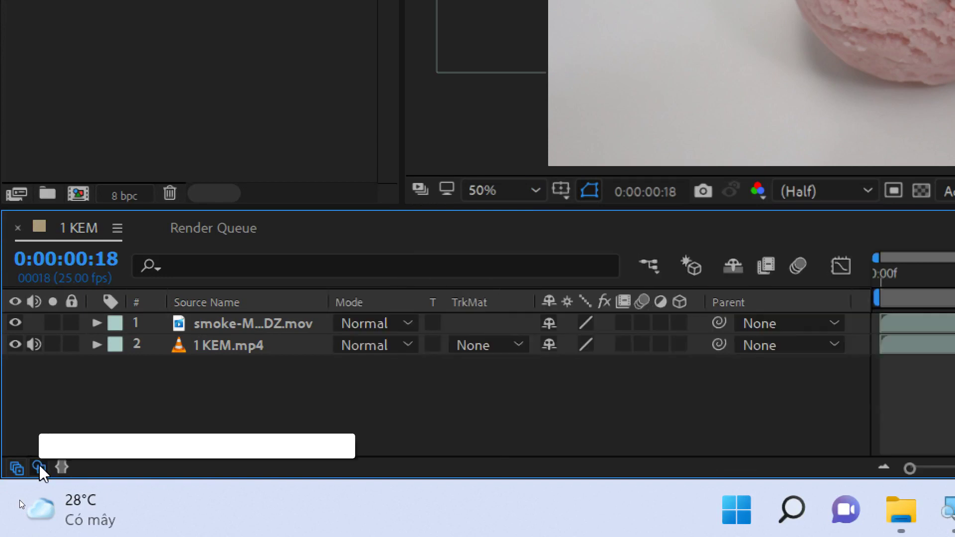
{"action": "left_click", "coordinate": [39, 465]}
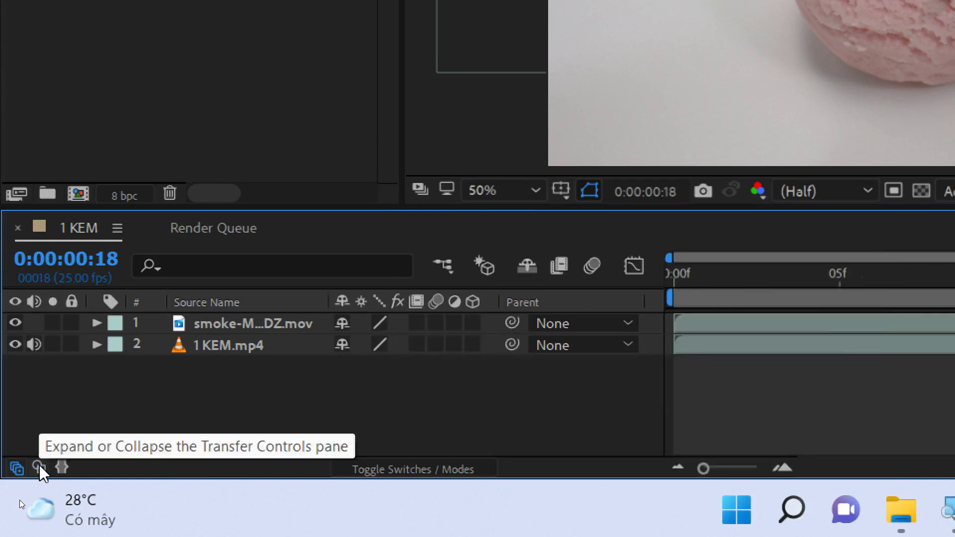
{"action": "left_click", "coordinate": [38, 465]}
{"action": "left_click", "coordinate": [39, 465]}
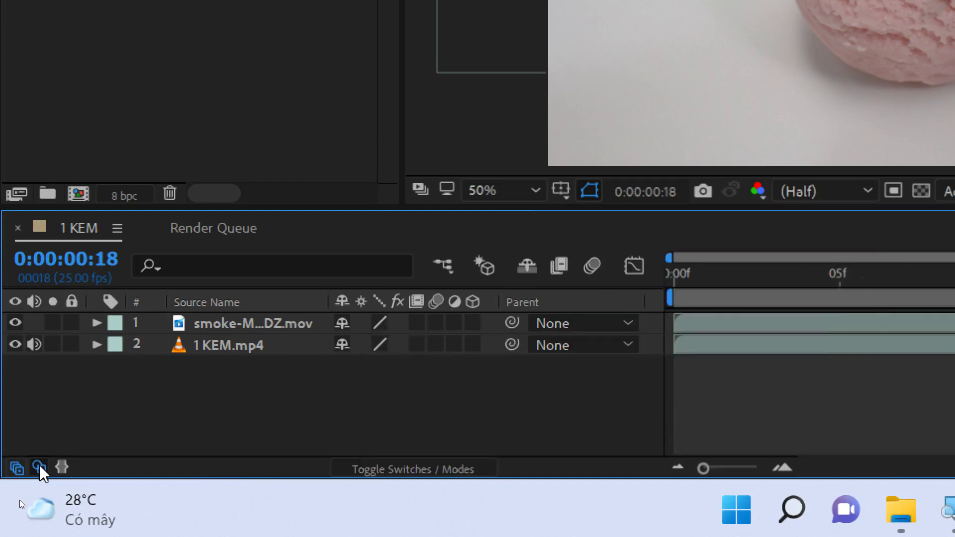
{"action": "left_click", "coordinate": [39, 465]}
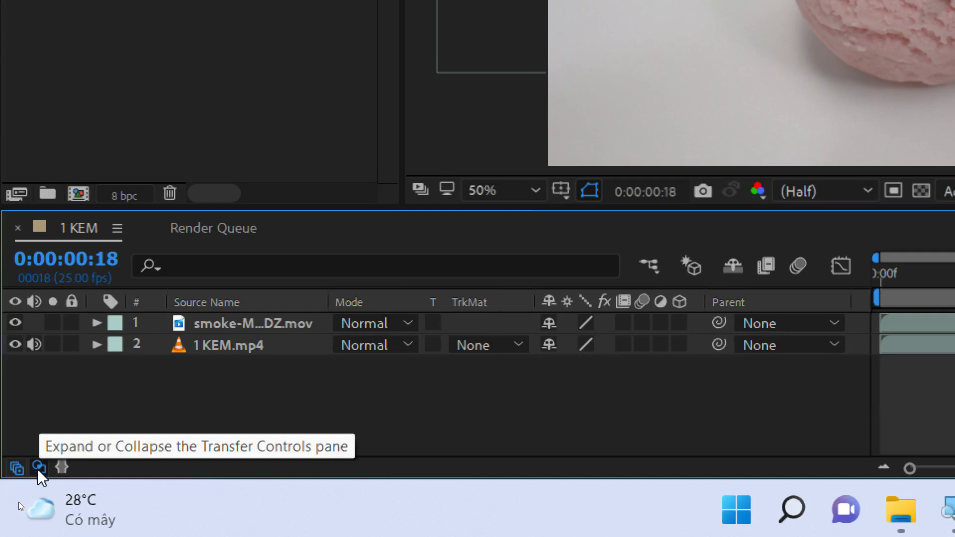
Set the smoke-MZ8STDZ.mov layer to Screen mode, shift it slightly right, preview playback, and reset magnification to 100%
{"action": "left_click", "coordinate": [378, 326]}
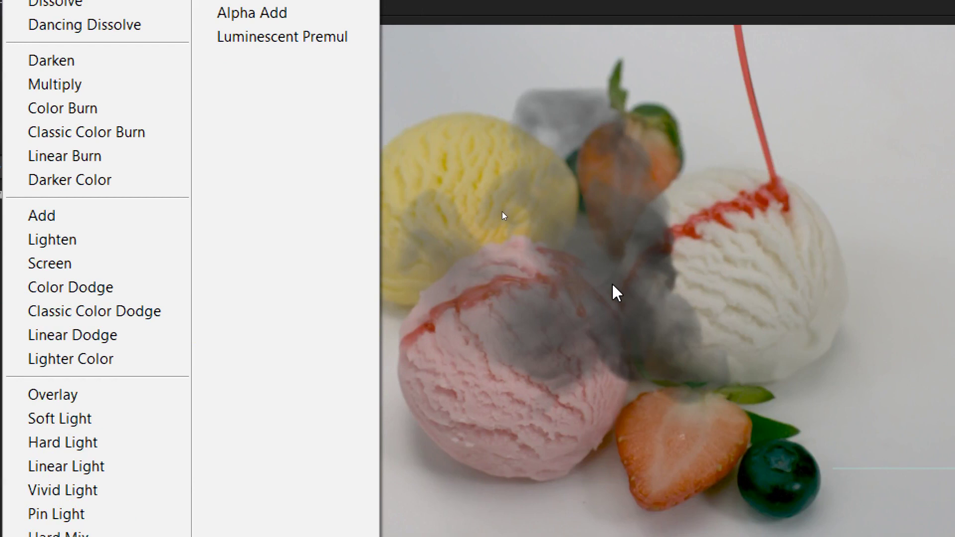
{"action": "left_click", "coordinate": [43, 263]}
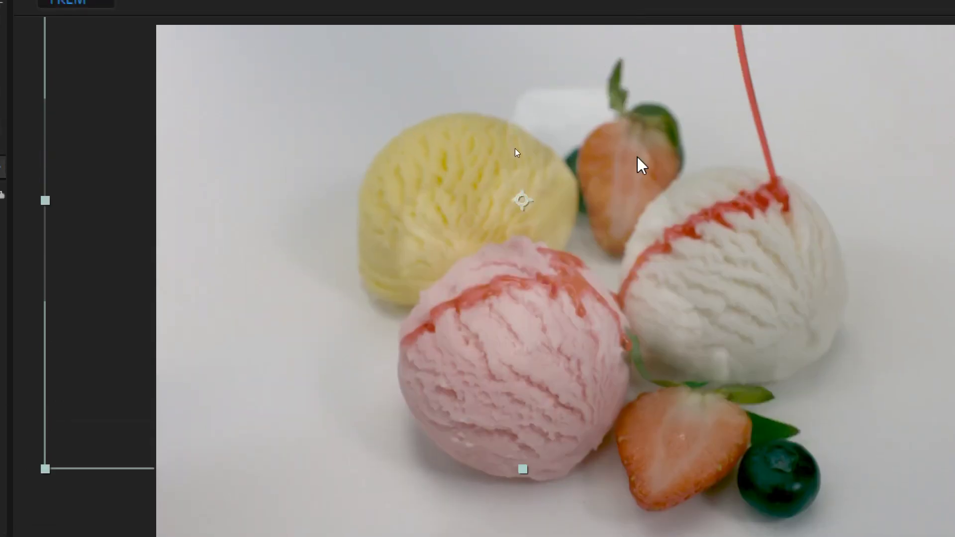
{"action": "left_click_drag", "start_coordinate": [515, 148], "coordinate": [522, 150]}
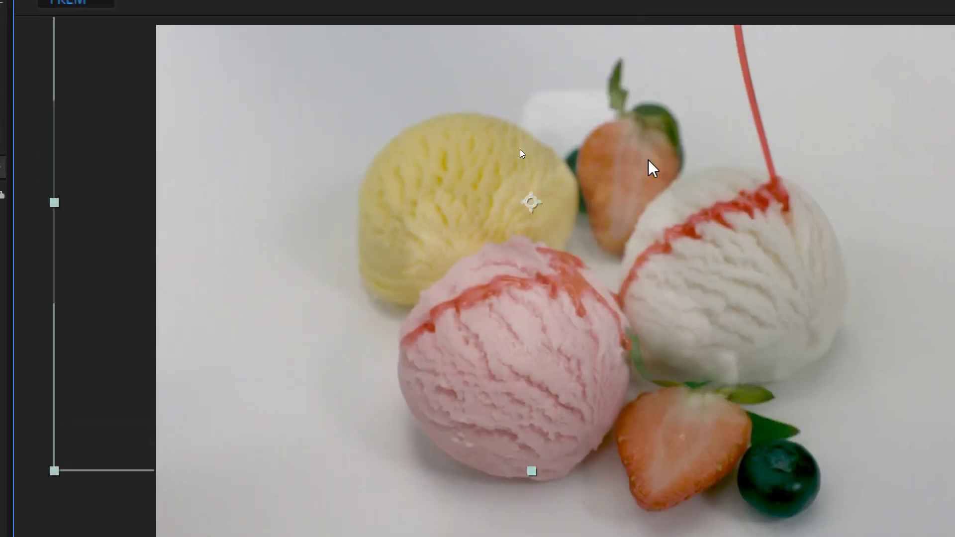
{"action": "key", "text": "space"}
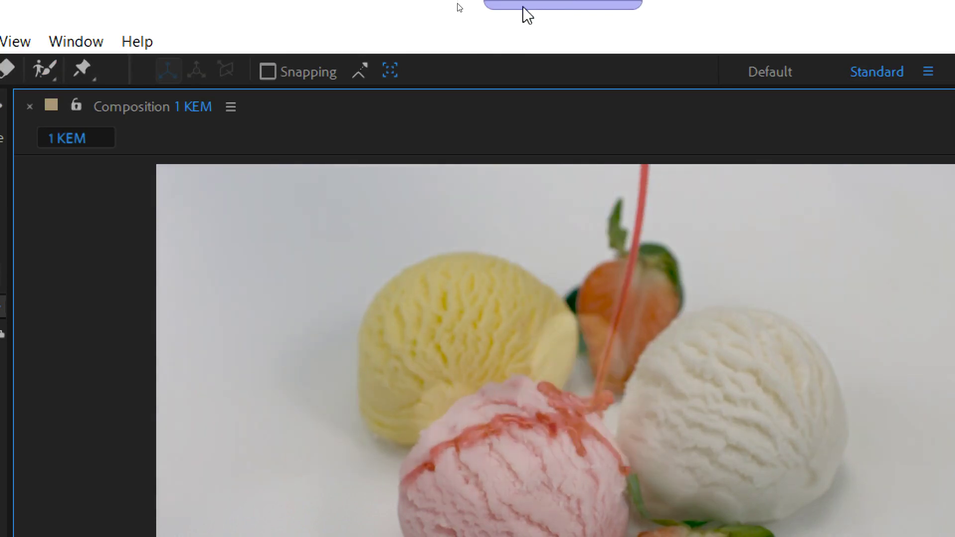
{"action": "key", "text": "super+plus"}
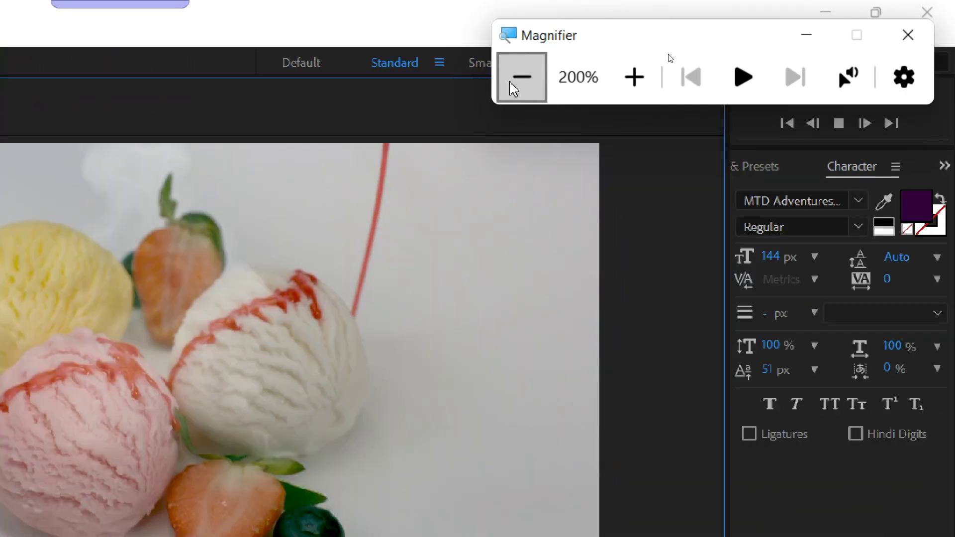
{"action": "left_click", "coordinate": [512, 79]}
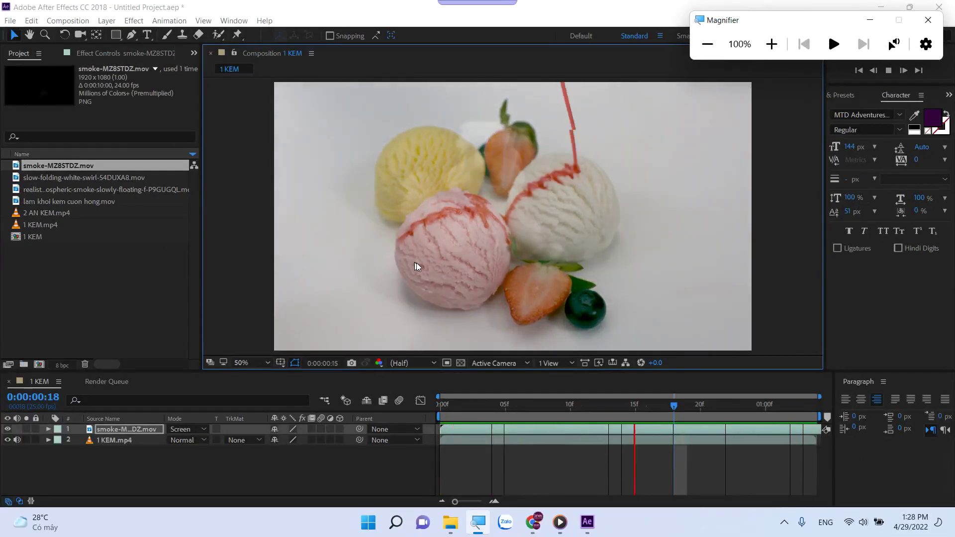
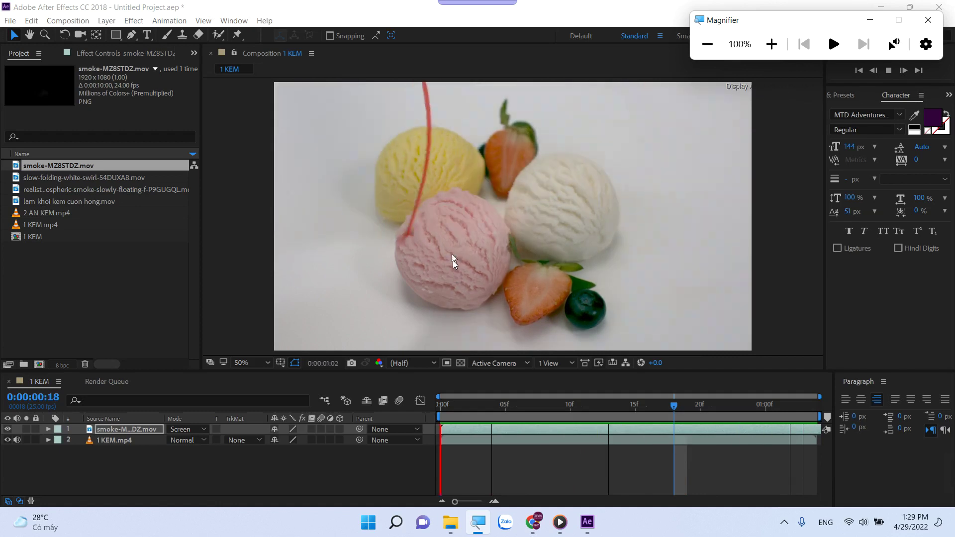
Create a new composition from the 2 AN KEM.mp4 clip
{"action": "left_click", "coordinate": [521, 199]}
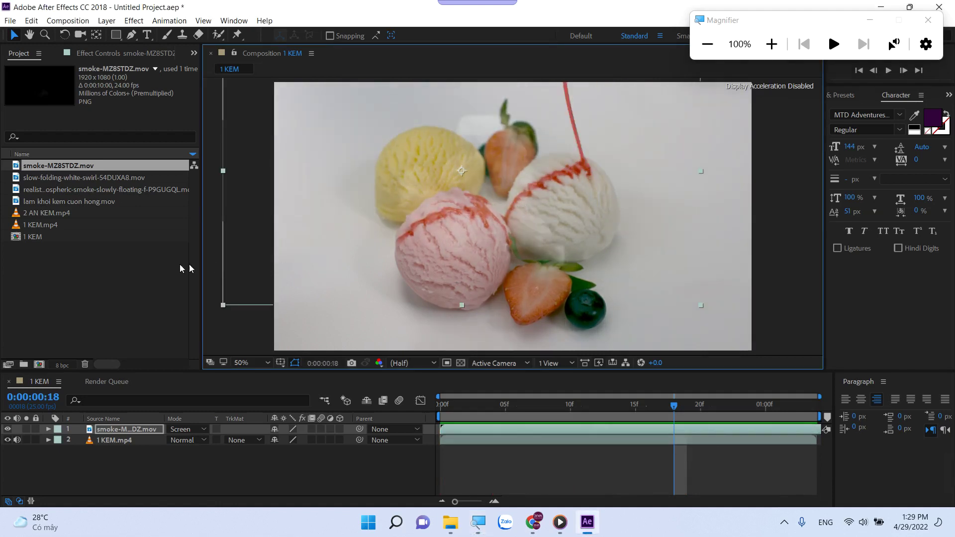
{"action": "left_click", "coordinate": [41, 226]}
{"action": "left_click", "coordinate": [38, 234]}
{"action": "left_click", "coordinate": [41, 223]}
{"action": "left_click", "coordinate": [42, 215]}
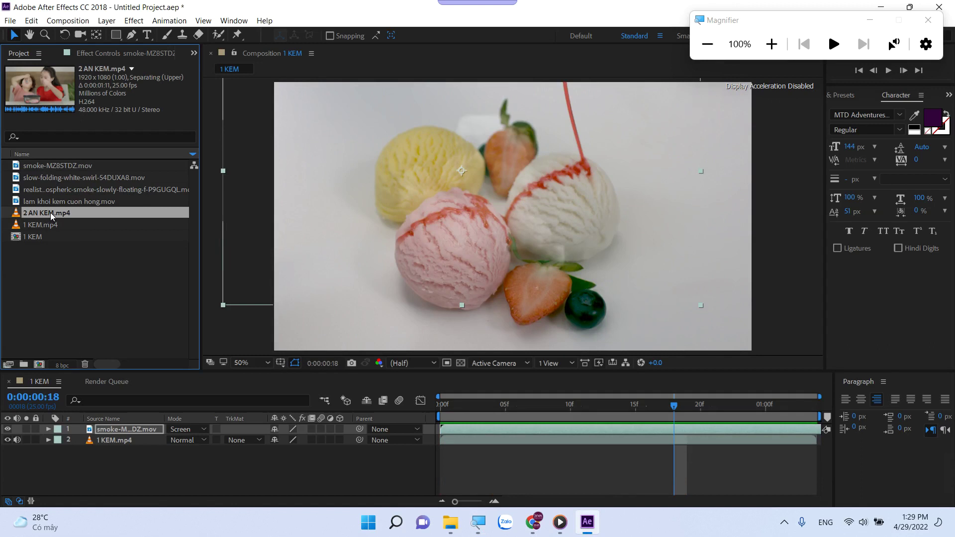
{"action": "left_click_drag", "start_coordinate": [50, 213], "coordinate": [46, 309]}
{"action": "left_click_drag", "start_coordinate": [41, 362], "coordinate": [38, 368]}
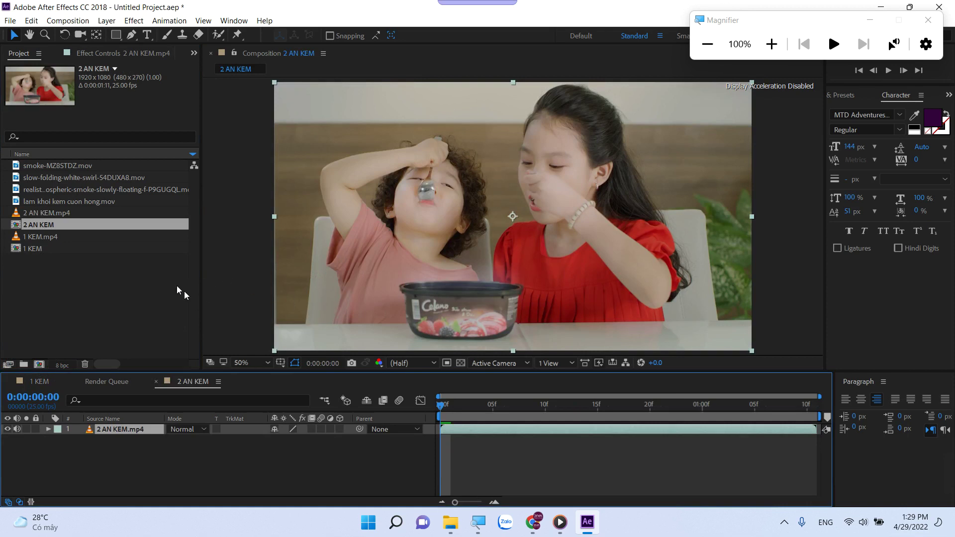
Add slow-folding-white-swirl-54DUXA8.mov as the top layer above 2 AN KEM.mp4
{"action": "left_click", "coordinate": [81, 201]}
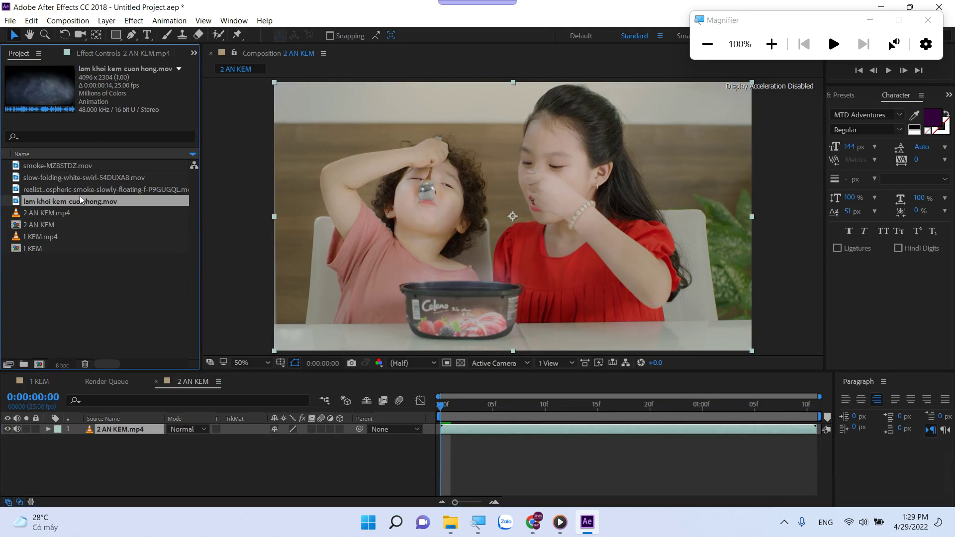
{"action": "left_click", "coordinate": [79, 189]}
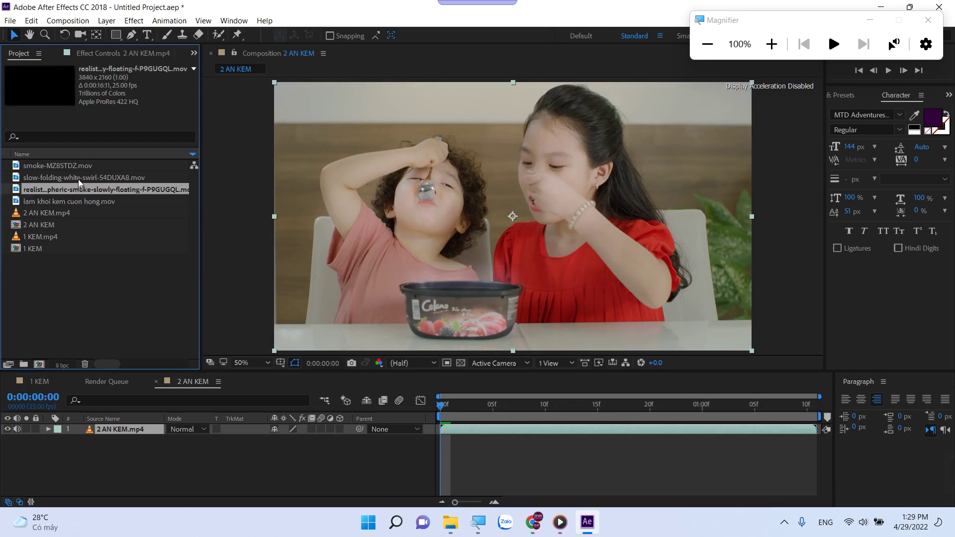
{"action": "left_click", "coordinate": [76, 177]}
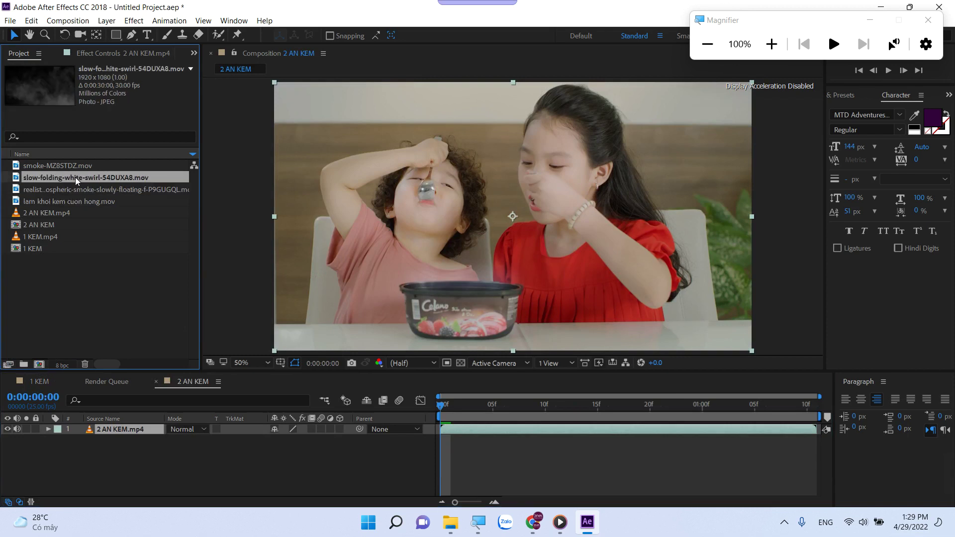
{"action": "left_click_drag", "start_coordinate": [76, 177], "coordinate": [90, 365]}
{"action": "left_click_drag", "start_coordinate": [95, 414], "coordinate": [91, 428]}
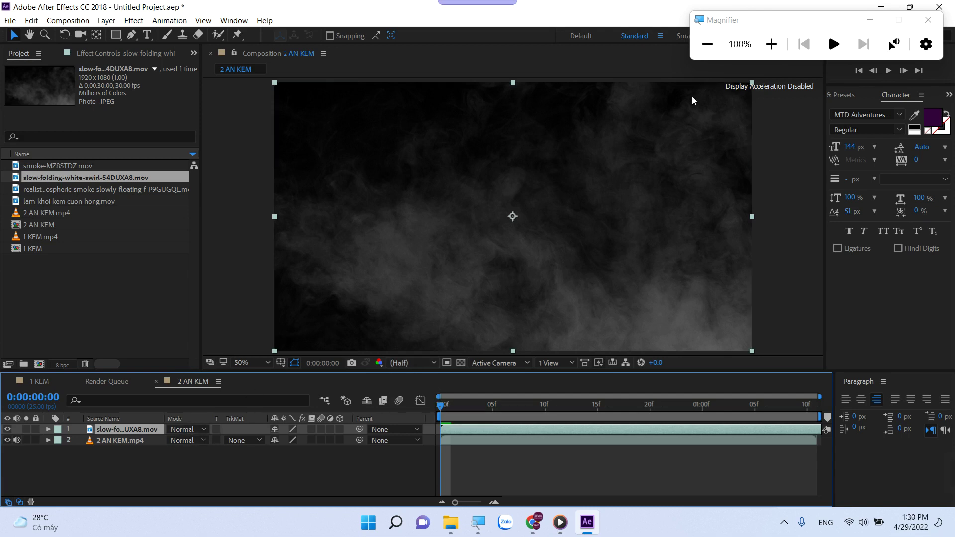
Set the swirl smoke layer's blend mode to Screen
{"action": "left_click", "coordinate": [771, 44]}
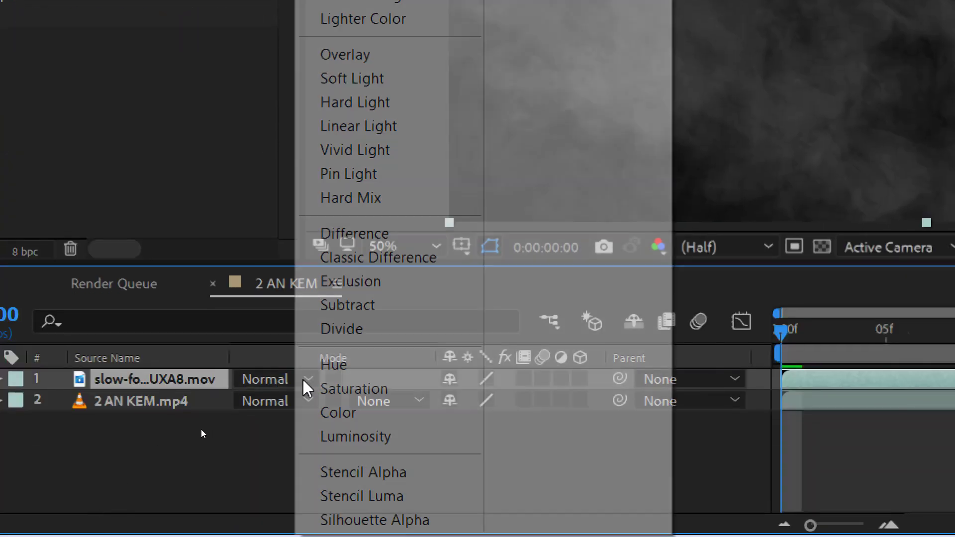
{"action": "left_click", "coordinate": [310, 380]}
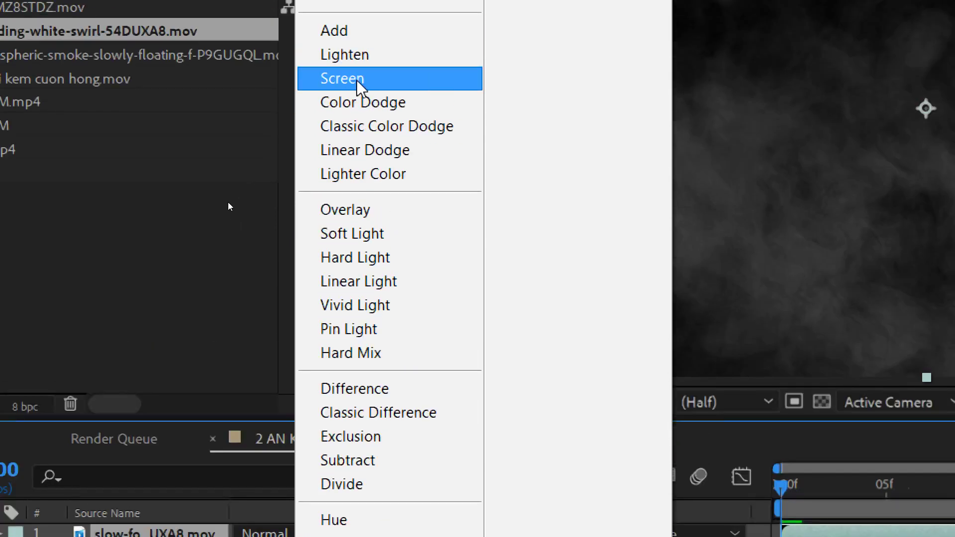
{"action": "left_click", "coordinate": [359, 79]}
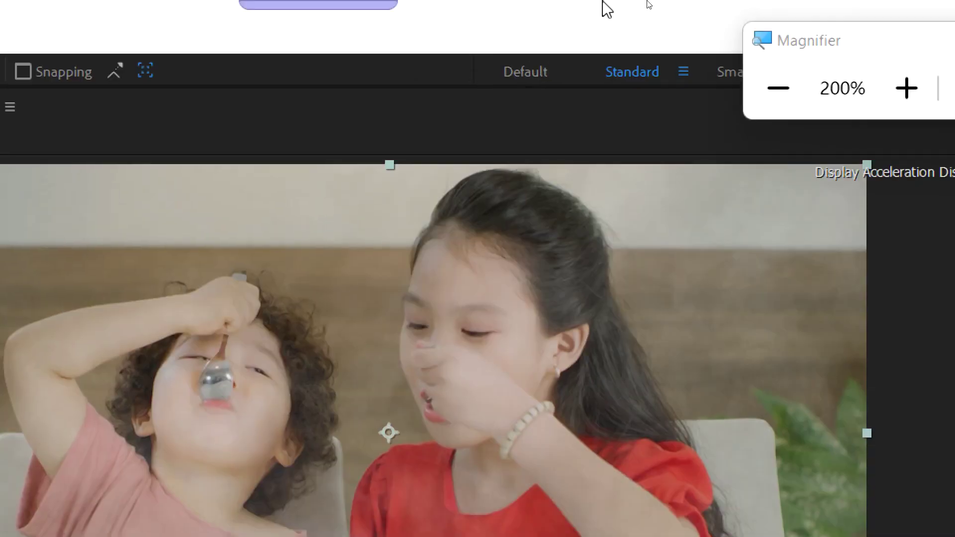
Preview the Screen blend from frame 11, then return the playhead to frame 0
{"action": "left_click", "coordinate": [779, 97]}
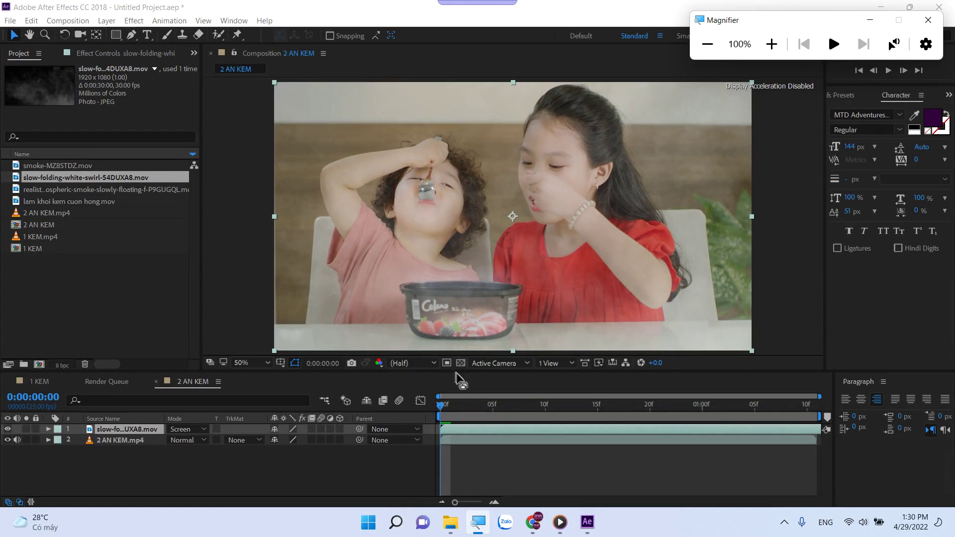
{"action": "left_click_drag", "start_coordinate": [444, 407], "coordinate": [555, 409]}
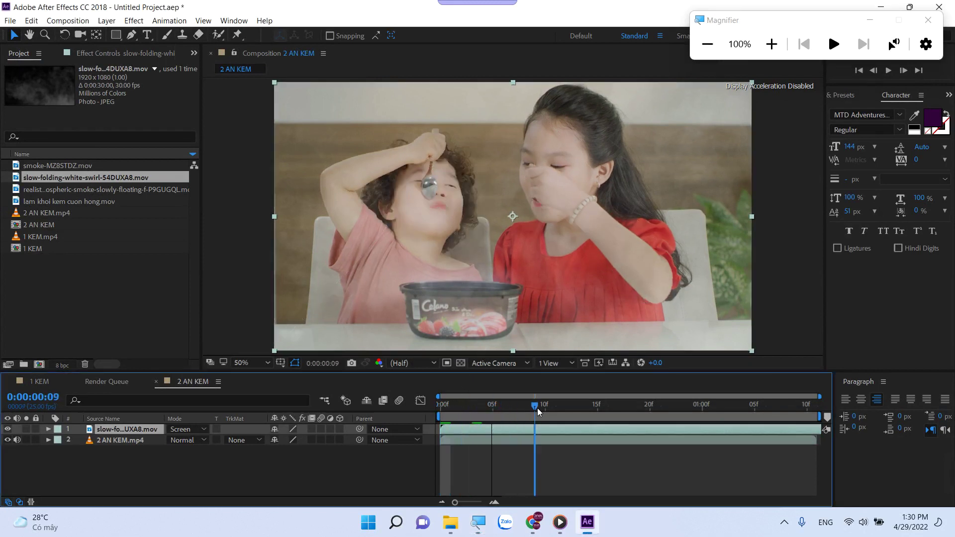
{"action": "key", "text": "space"}
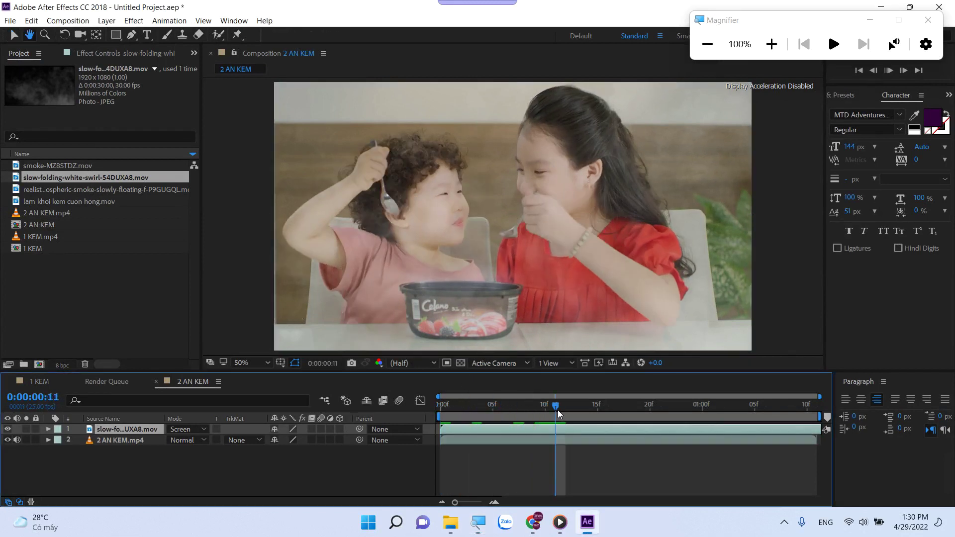
{"action": "key", "text": "space"}
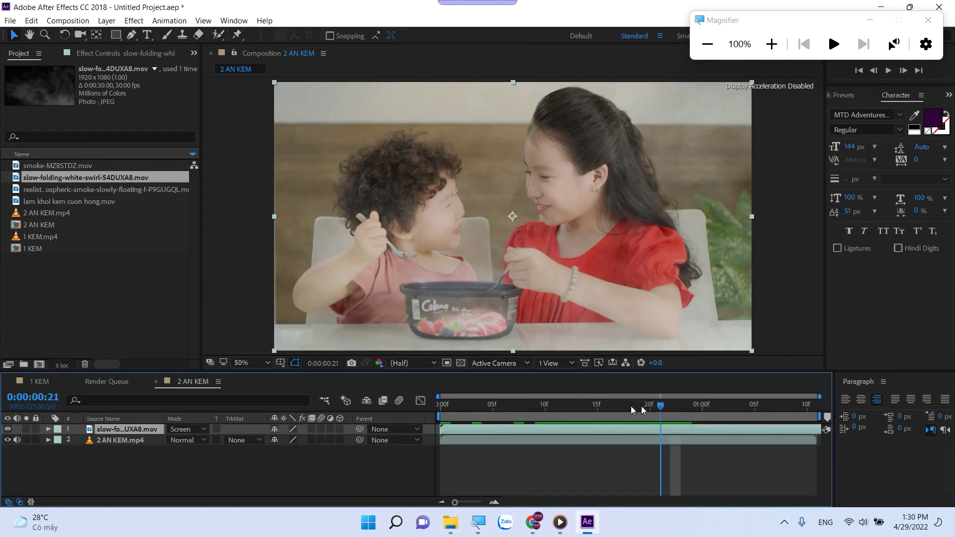
{"action": "left_click", "coordinate": [452, 417]}
{"action": "left_click_drag", "start_coordinate": [452, 421], "coordinate": [427, 420]}
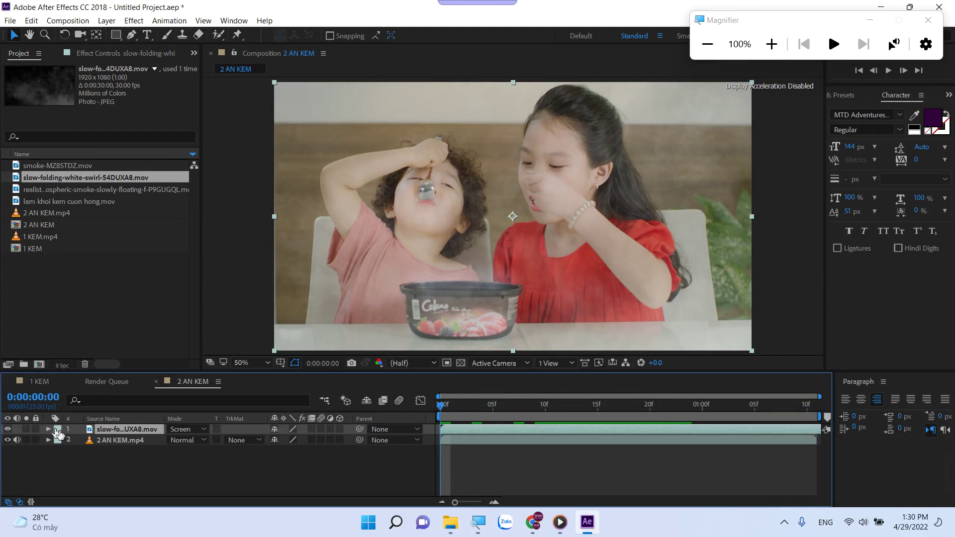
Keyframe the swirl smoke layer's Scale and shrink it to about half size
{"action": "left_click", "coordinate": [771, 43]}
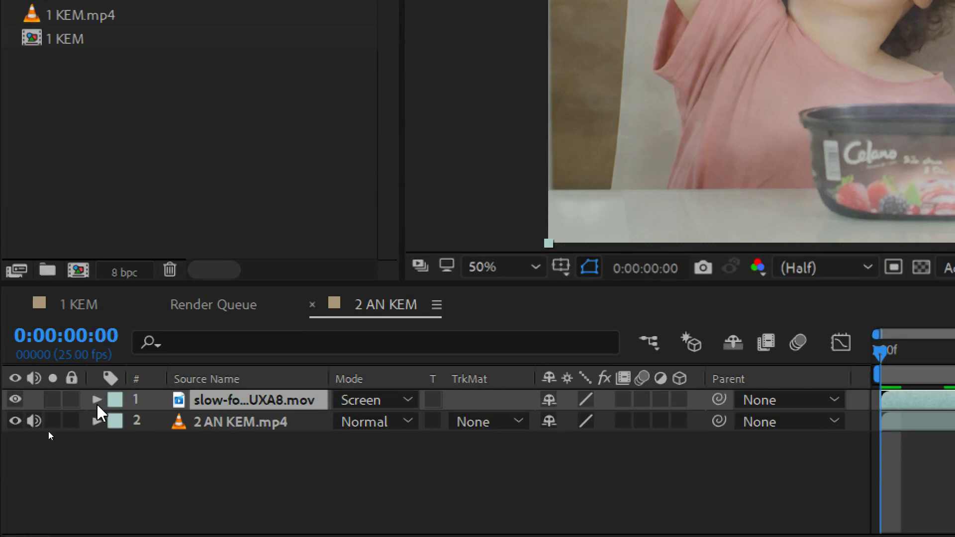
{"action": "left_click", "coordinate": [97, 400]}
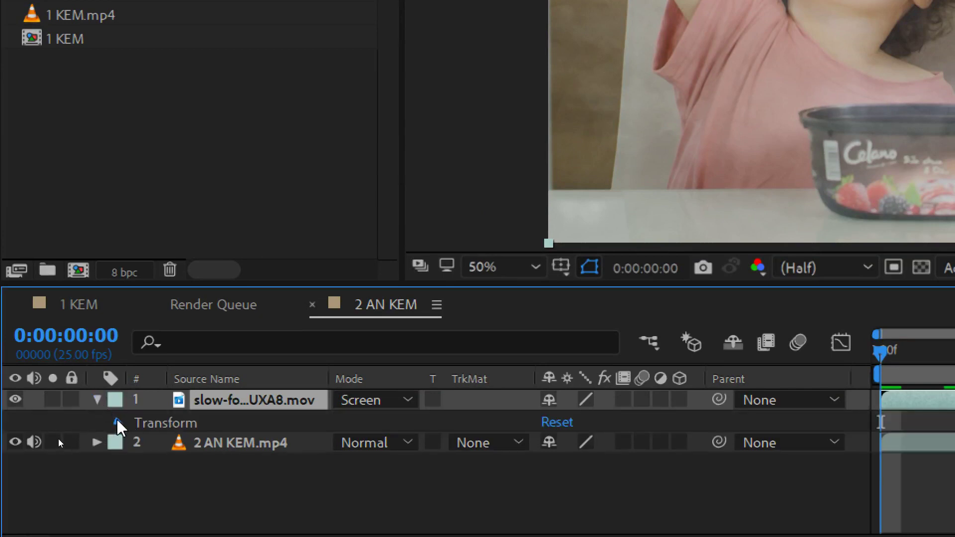
{"action": "left_click", "coordinate": [118, 422]}
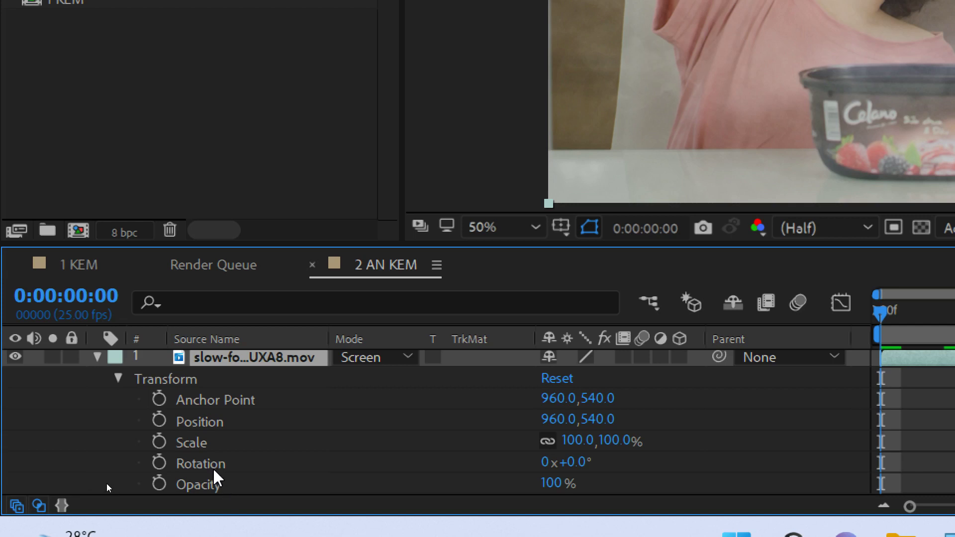
{"action": "left_click", "coordinate": [204, 446]}
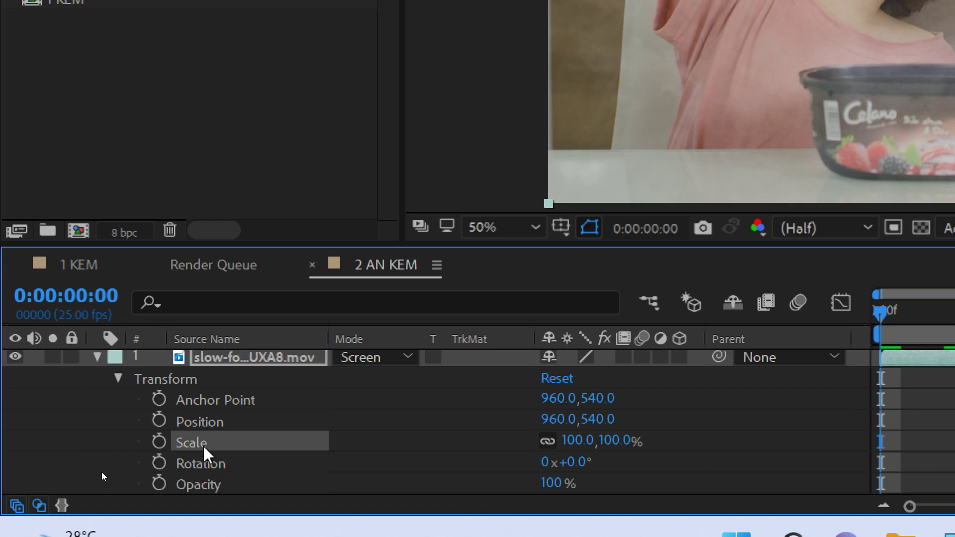
{"action": "left_click", "coordinate": [161, 441]}
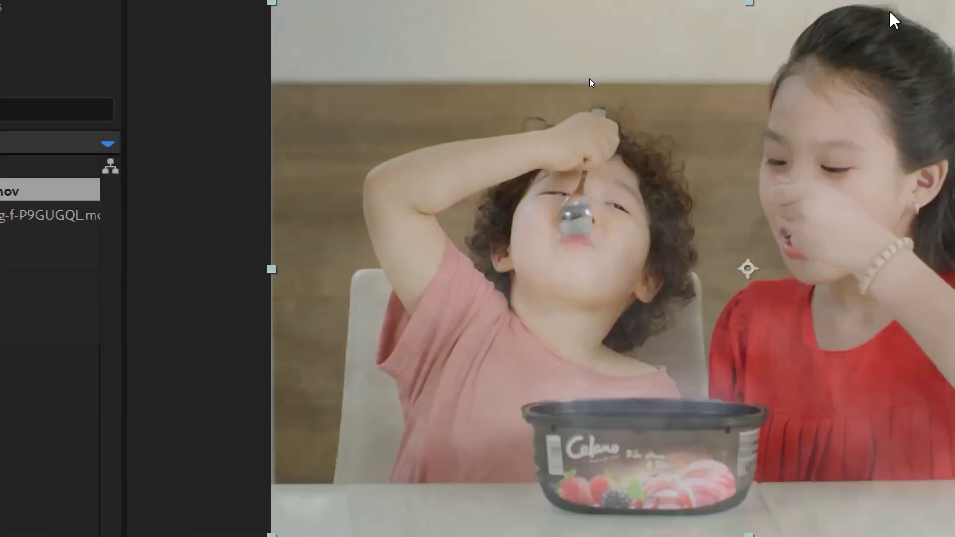
{"action": "key", "text": "super+minus"}
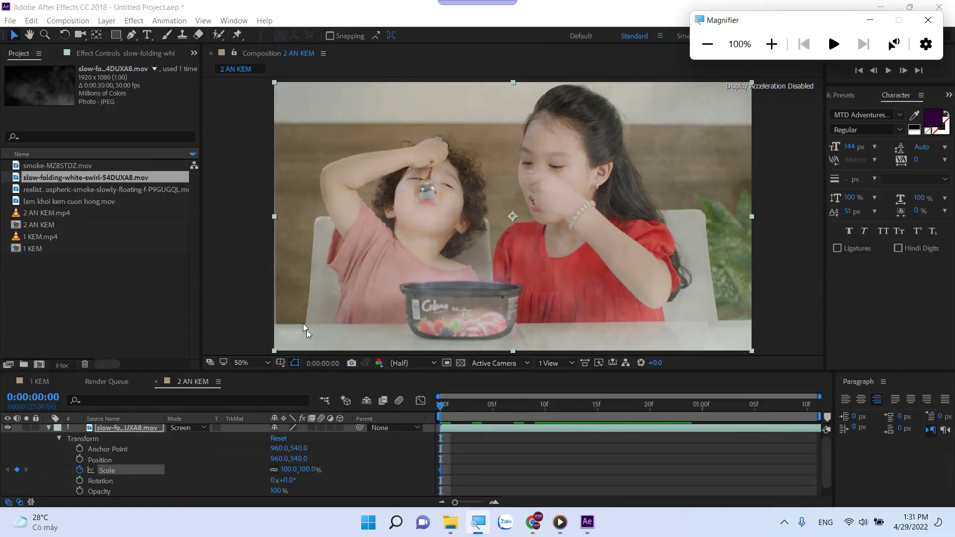
{"action": "mouse_move", "coordinate": [286, 470]}
{"action": "left_mouse_down"}
{"action": "mouse_move", "coordinate": [317, 472]}
{"action": "mouse_move", "coordinate": [258, 473]}
{"action": "left_mouse_up"}
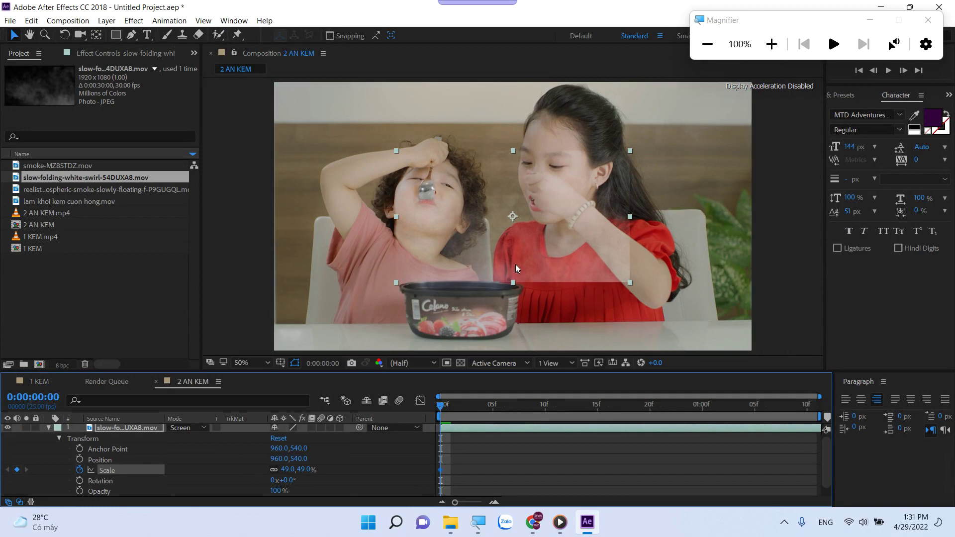
Move the swirl smoke over the ice cream tub, preview it, then delete the layer
{"action": "left_click_drag", "start_coordinate": [543, 253], "coordinate": [512, 296]}
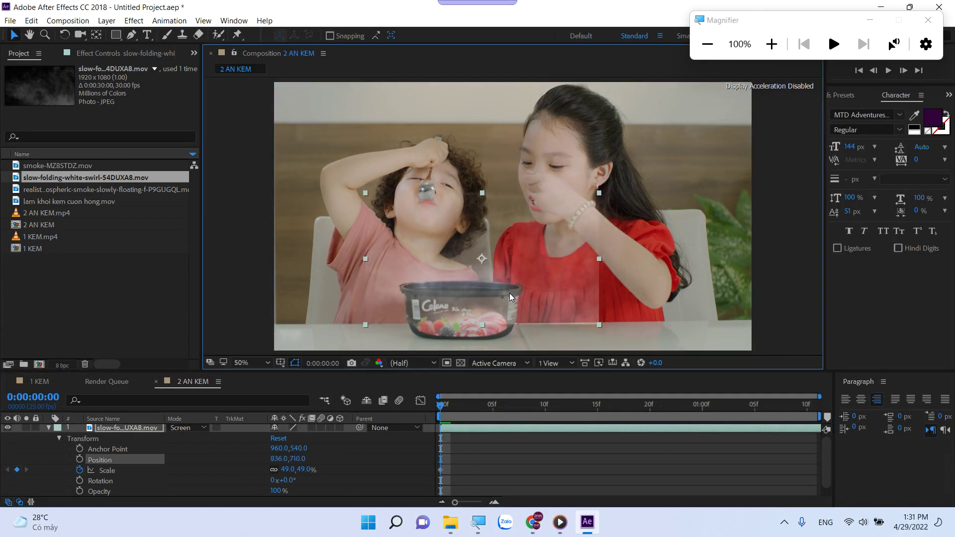
{"action": "key", "text": "space"}
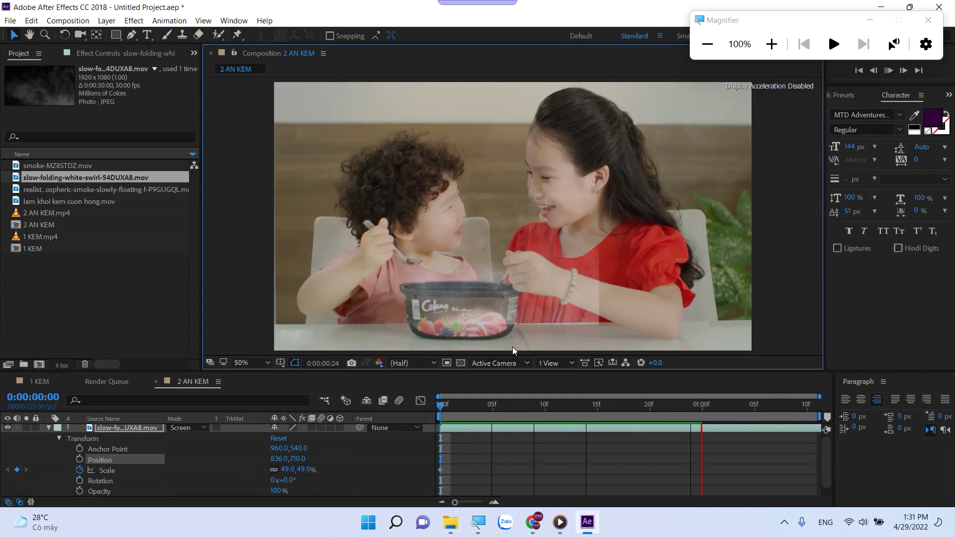
{"action": "key", "text": "space"}
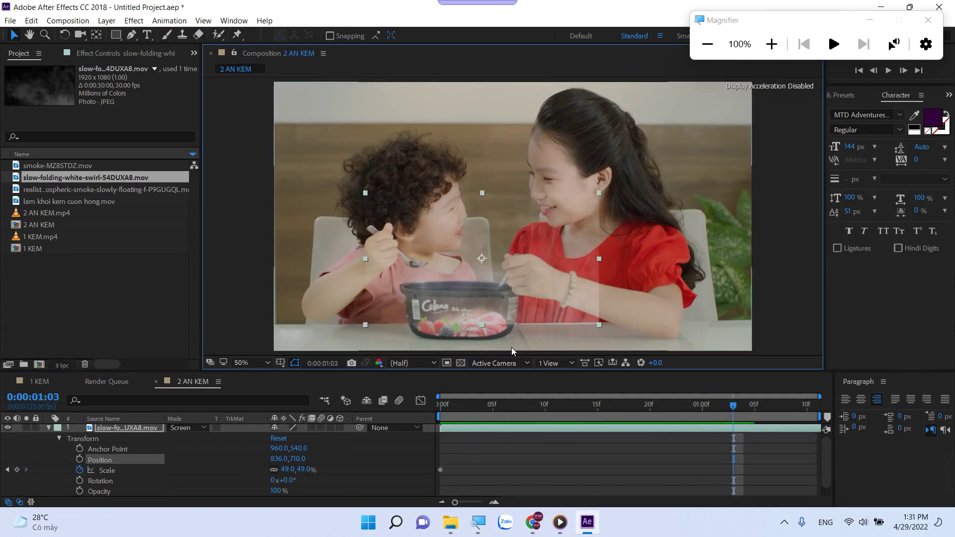
{"action": "key", "text": "space"}
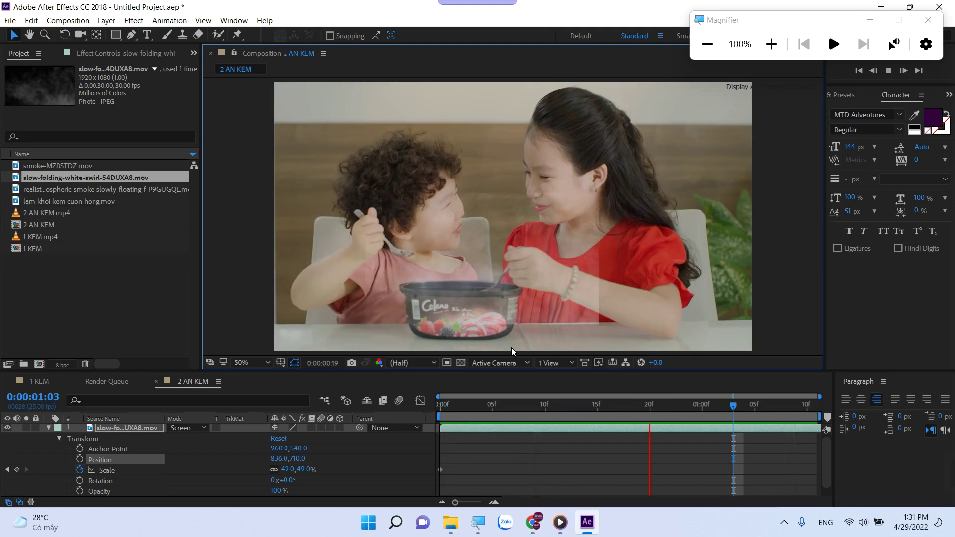
{"action": "key", "text": "space"}
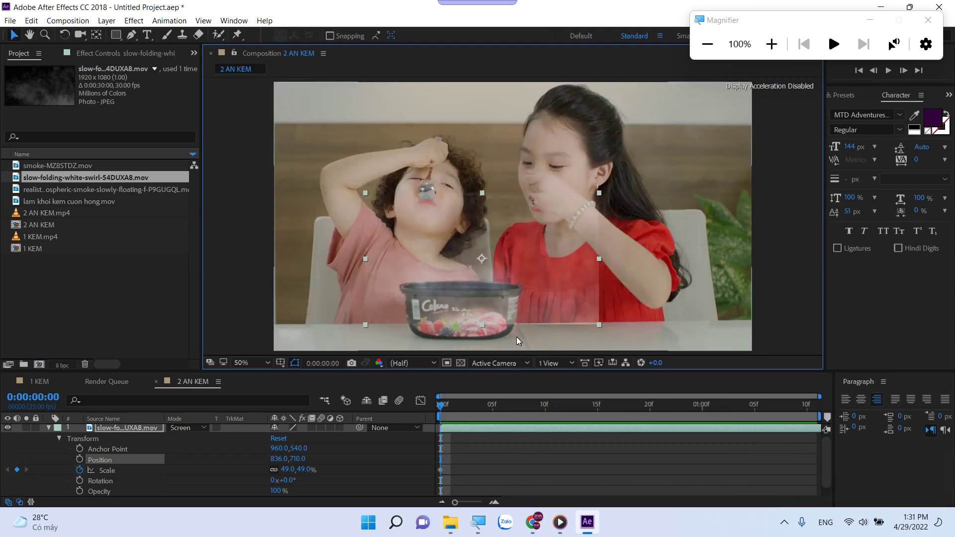
{"action": "left_click_drag", "start_coordinate": [542, 303], "coordinate": [544, 305]}
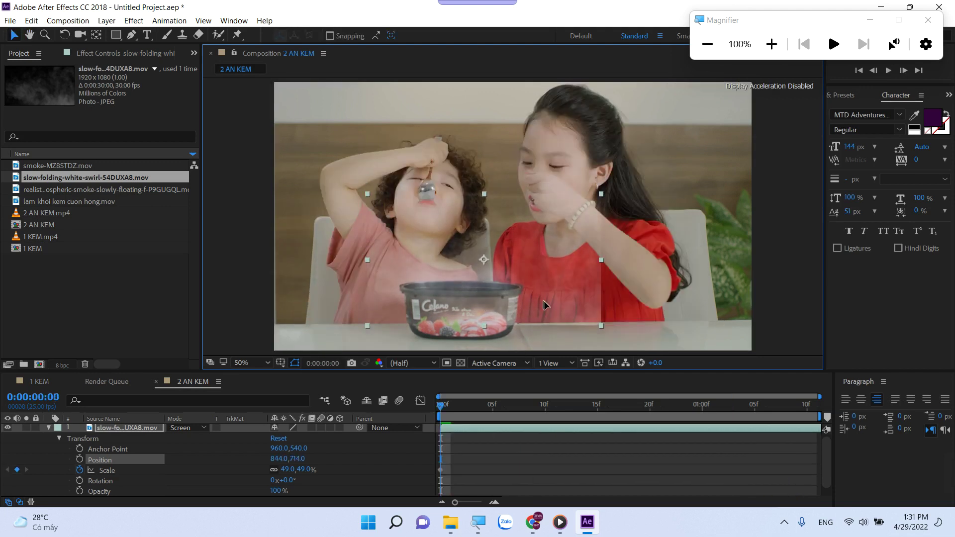
{"action": "key", "text": "Delete"}
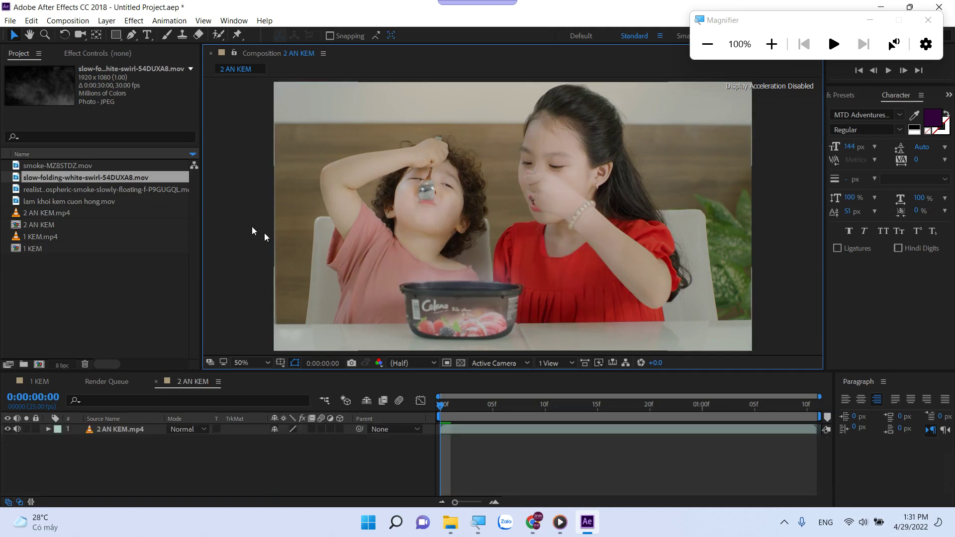
Add smoke-MZ8STDZ.mov above the clip and blend it in Screen mode
{"action": "left_click", "coordinate": [72, 165]}
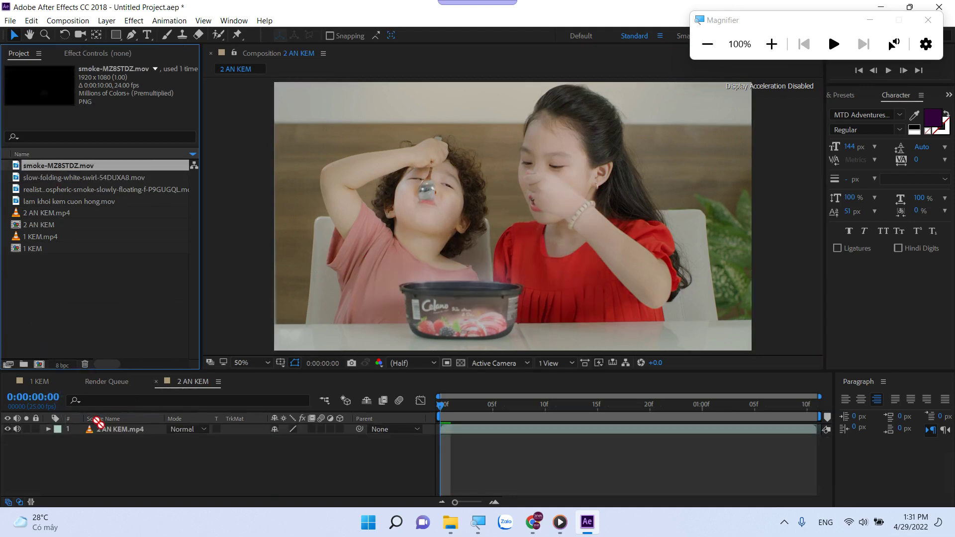
{"action": "left_click_drag", "start_coordinate": [98, 424], "coordinate": [99, 428]}
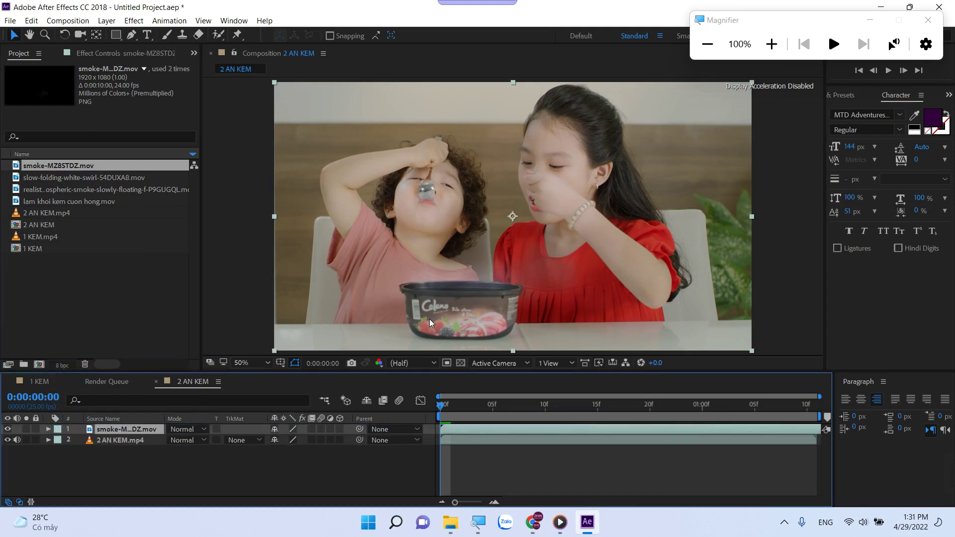
{"action": "key", "text": "space"}
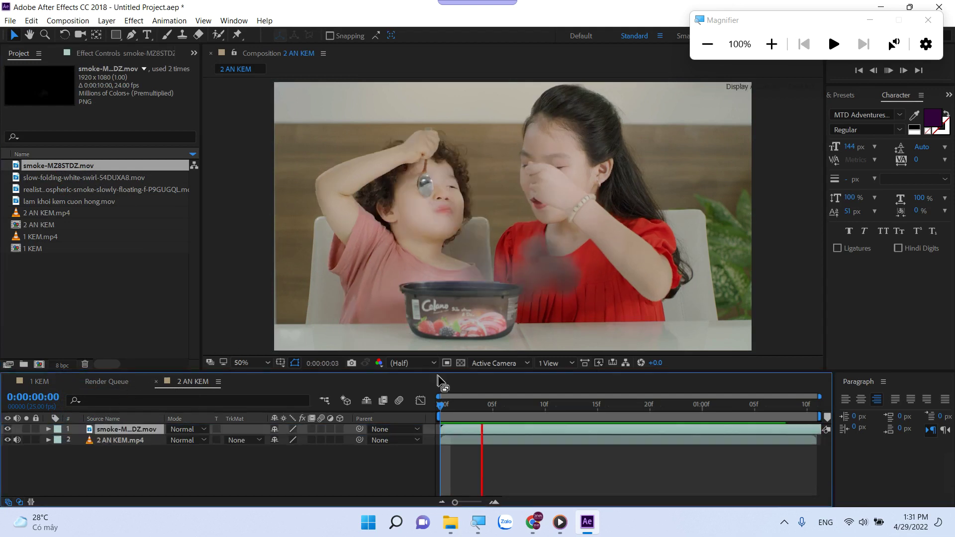
{"action": "key", "text": "space"}
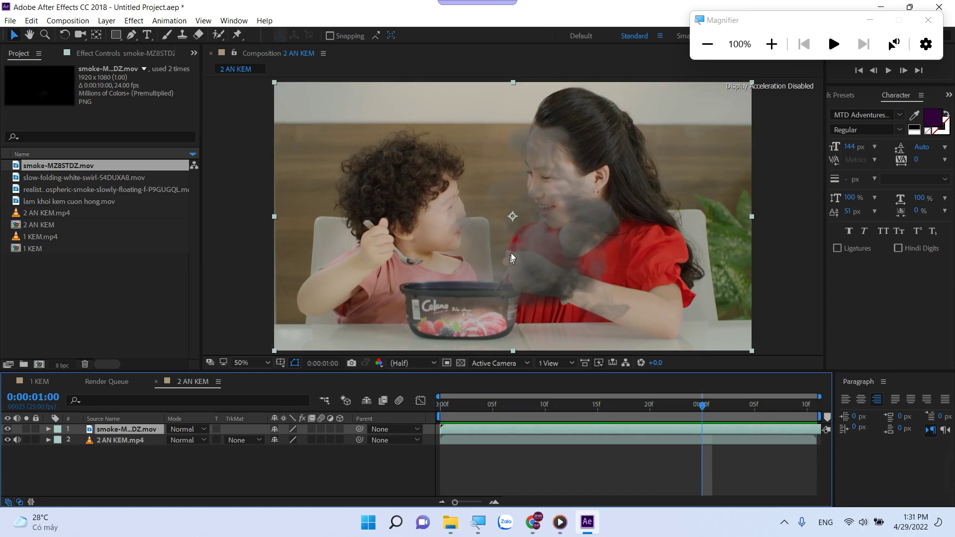
{"action": "left_click", "coordinate": [185, 430]}
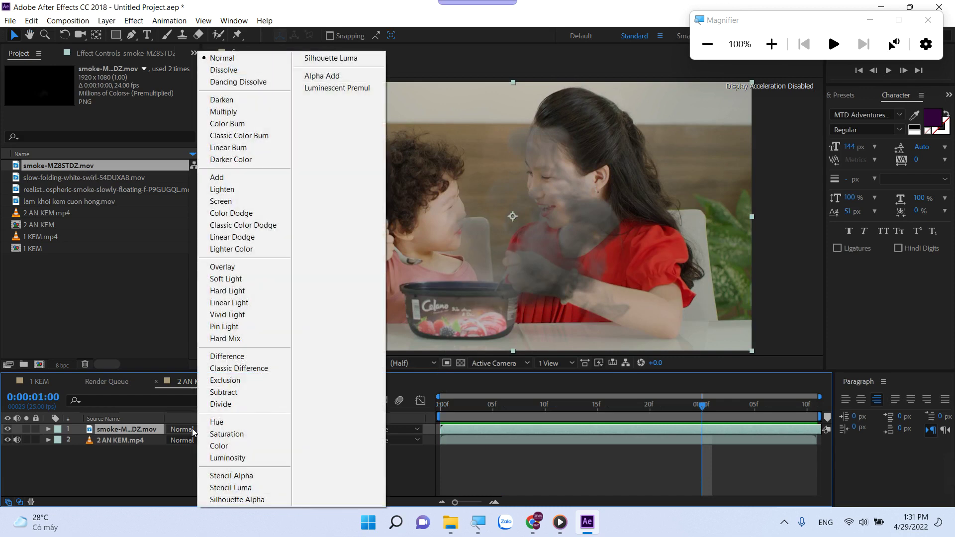
{"action": "left_click", "coordinate": [221, 201]}
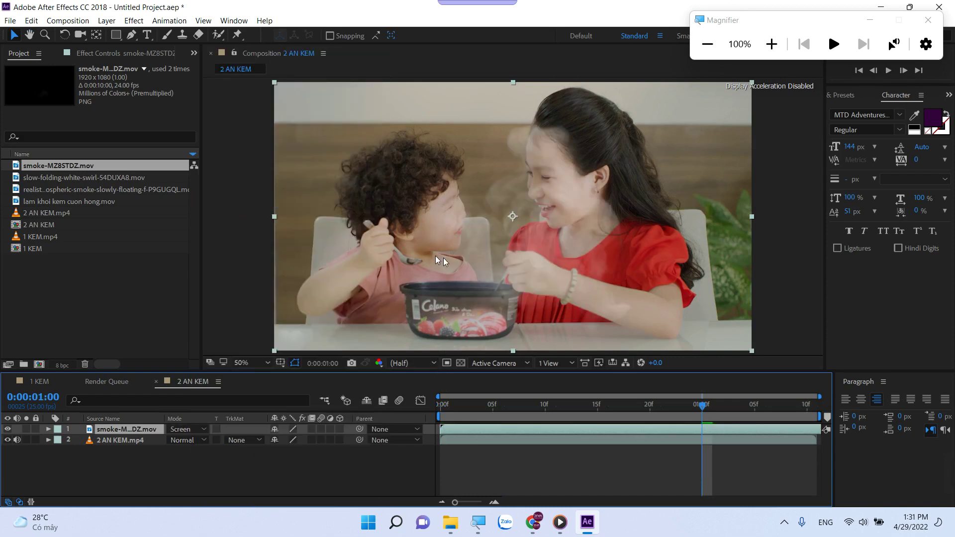
Scale the smoke layer to 93% and position it over the ice cream tub
{"action": "left_click_drag", "start_coordinate": [520, 257], "coordinate": [435, 273]}
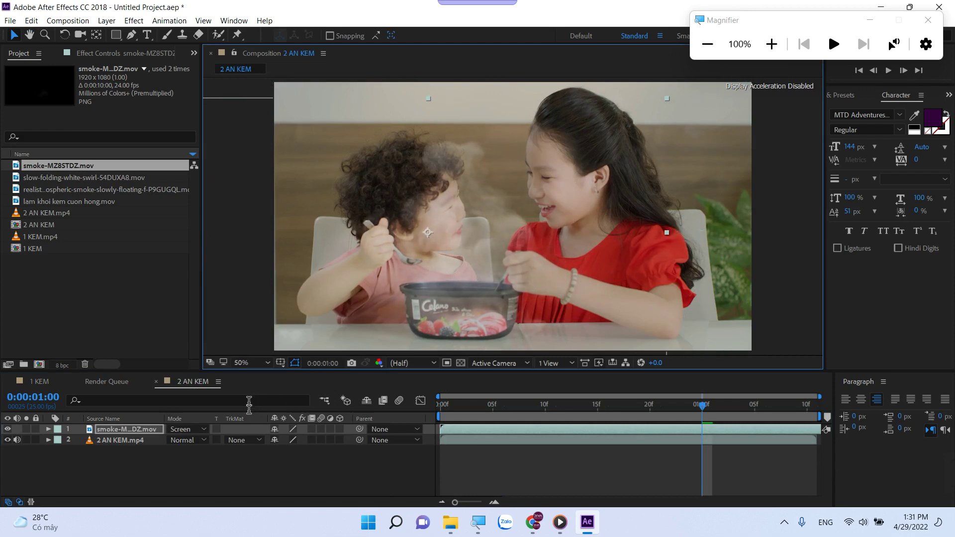
{"action": "key", "text": "s"}
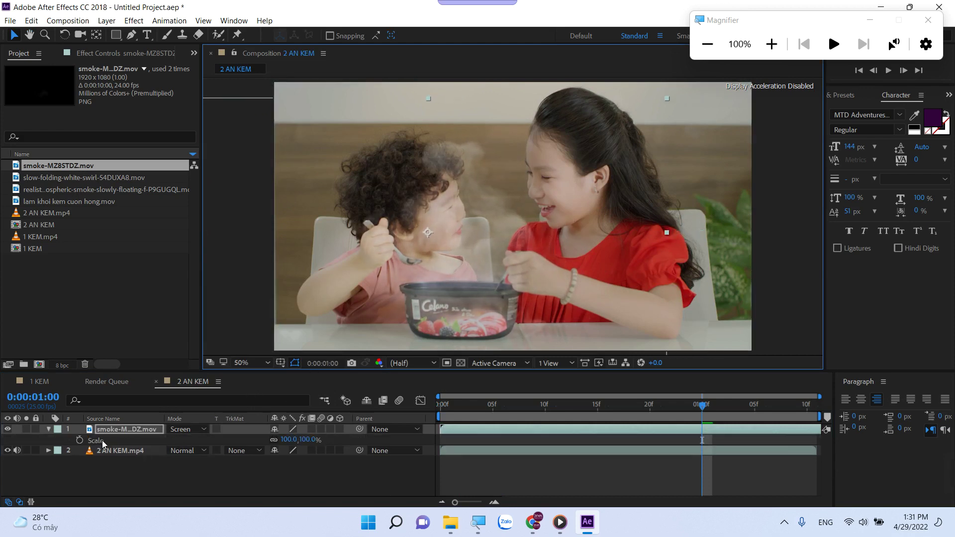
{"action": "mouse_move", "coordinate": [288, 439]}
{"action": "left_mouse_down"}
{"action": "mouse_move", "coordinate": [268, 440]}
{"action": "mouse_move", "coordinate": [348, 440]}
{"action": "left_mouse_up"}
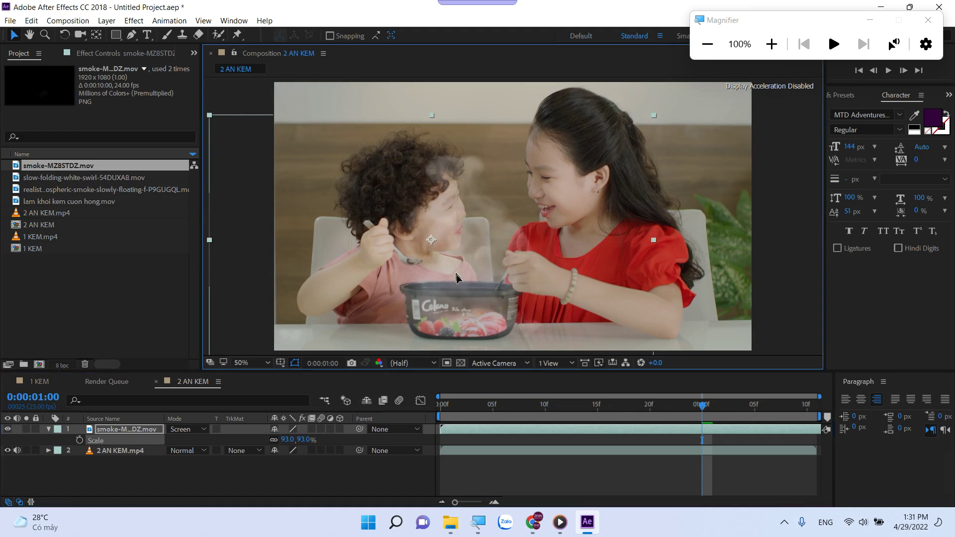
{"action": "left_click_drag", "start_coordinate": [453, 261], "coordinate": [458, 276]}
{"action": "key", "text": "space"}
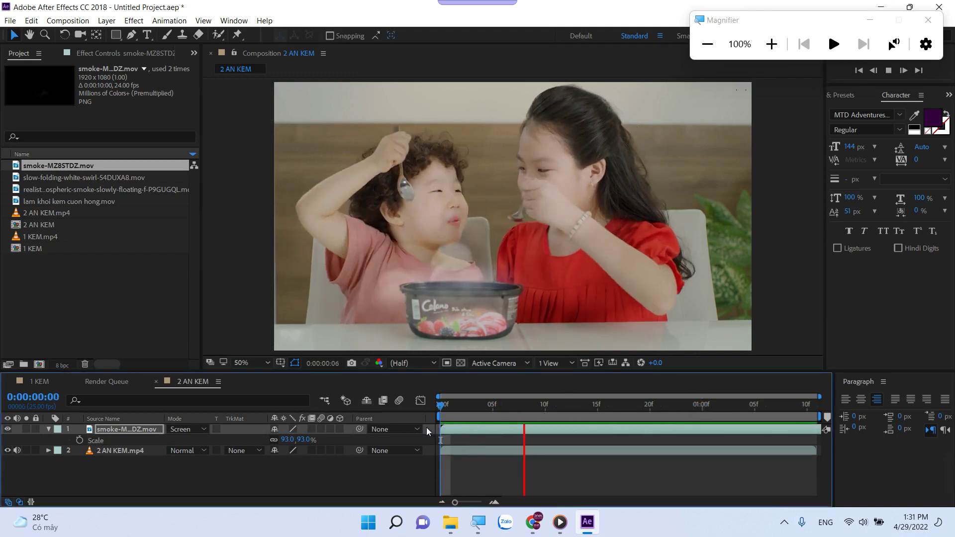
{"action": "key", "text": "space"}
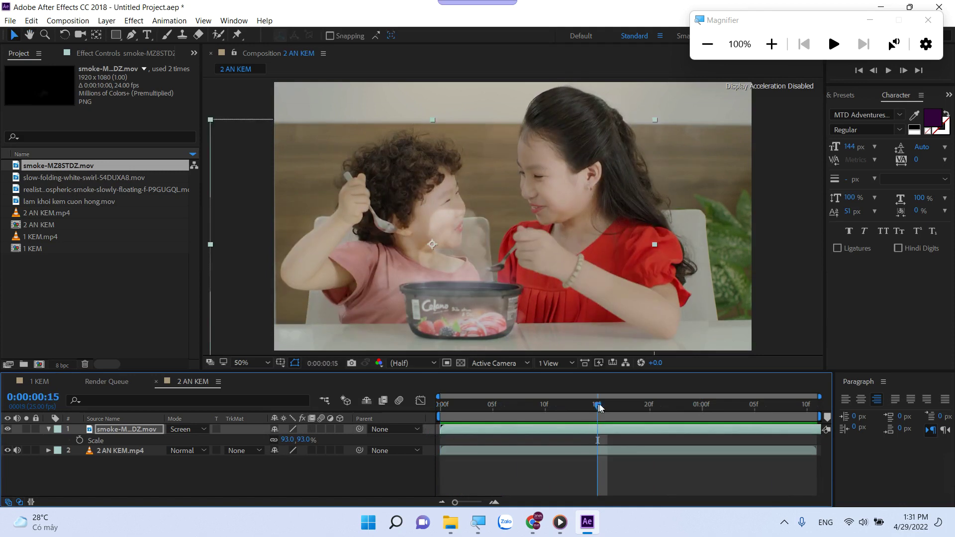
{"action": "left_click_drag", "start_coordinate": [598, 406], "coordinate": [631, 405]}
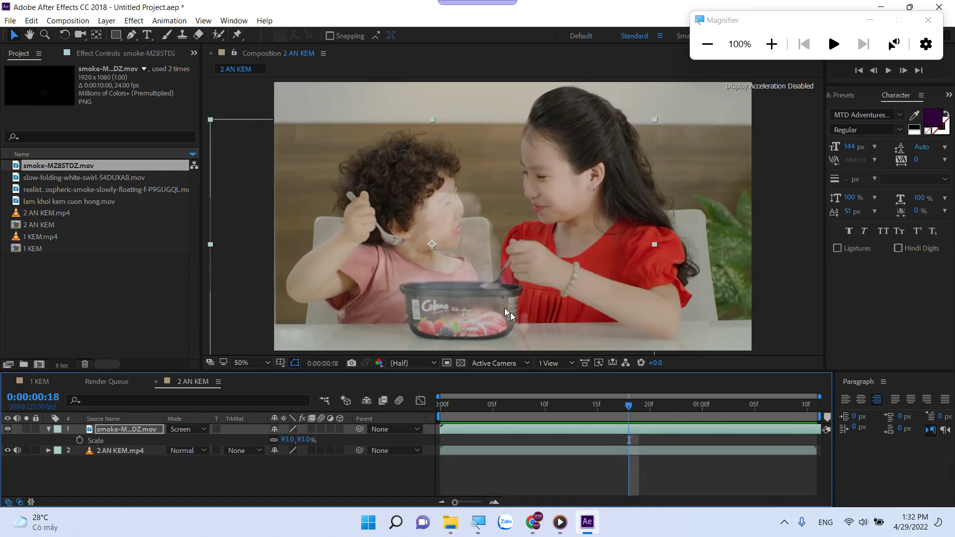
{"action": "left_click_drag", "start_coordinate": [461, 257], "coordinate": [467, 258]}
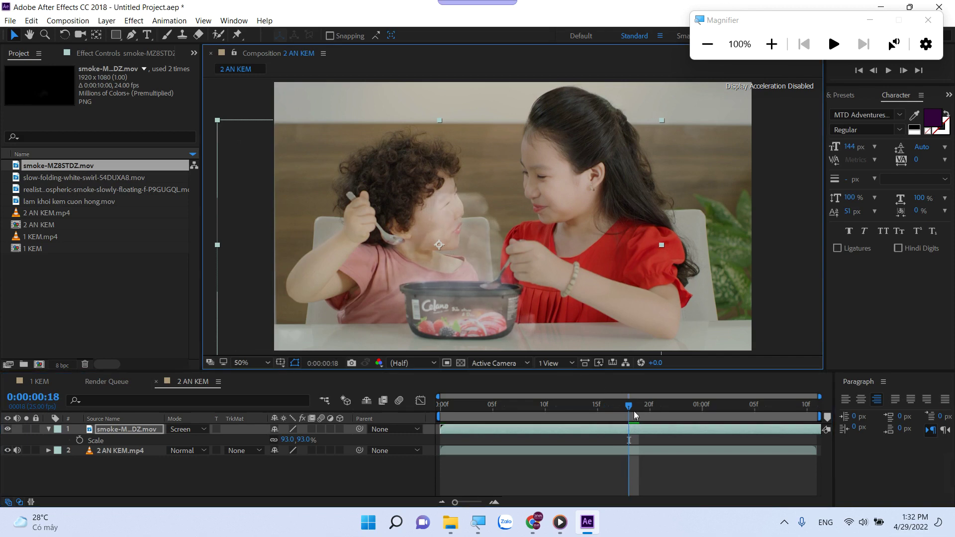
{"action": "left_click_drag", "start_coordinate": [631, 405], "coordinate": [442, 405]}
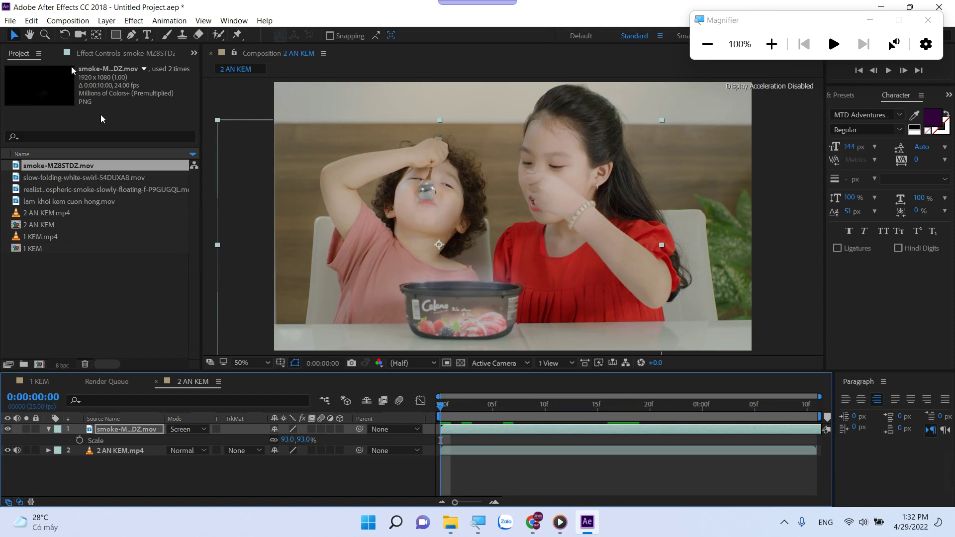
Draw a closed Pen mask outlining the area rising from the tub between the children
{"action": "left_click", "coordinate": [133, 33]}
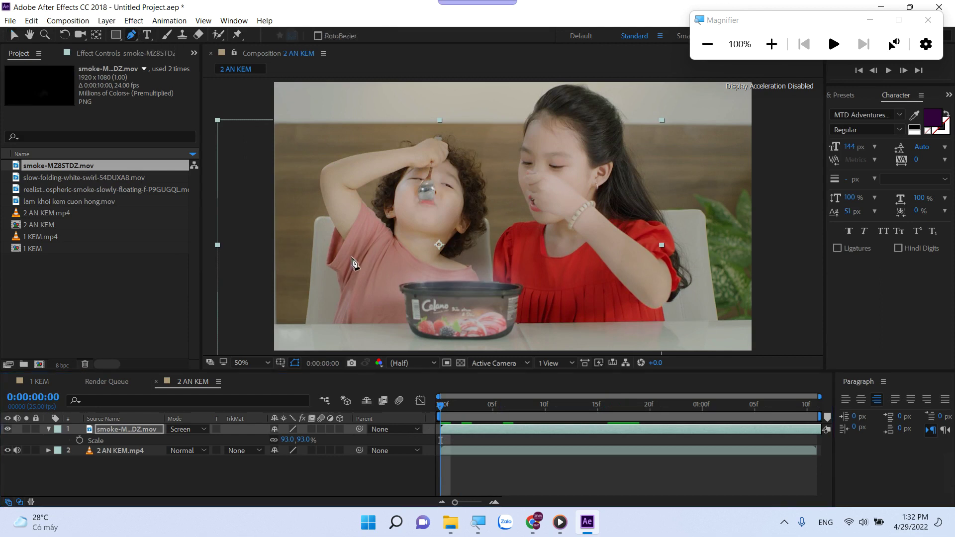
{"action": "left_click", "coordinate": [401, 287]}
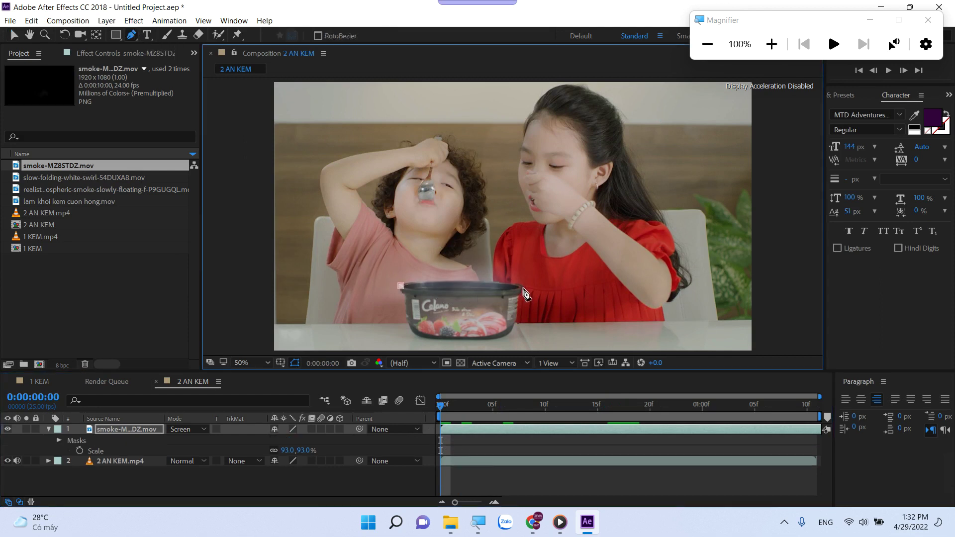
{"action": "left_click_drag", "start_coordinate": [523, 287], "coordinate": [595, 280]}
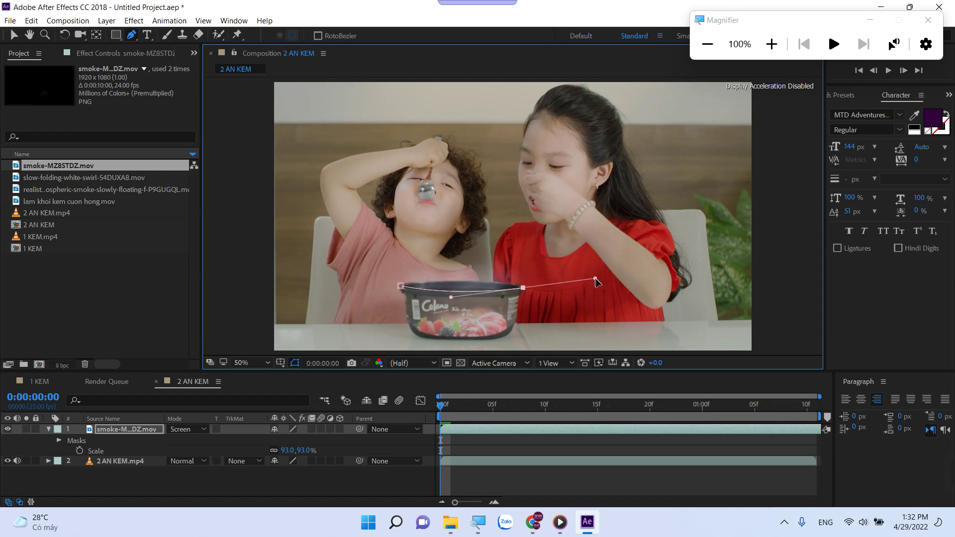
{"action": "left_click_drag", "start_coordinate": [596, 280], "coordinate": [527, 287]}
{"action": "left_click", "coordinate": [551, 241]}
{"action": "left_click_drag", "start_coordinate": [526, 180], "coordinate": [515, 174]}
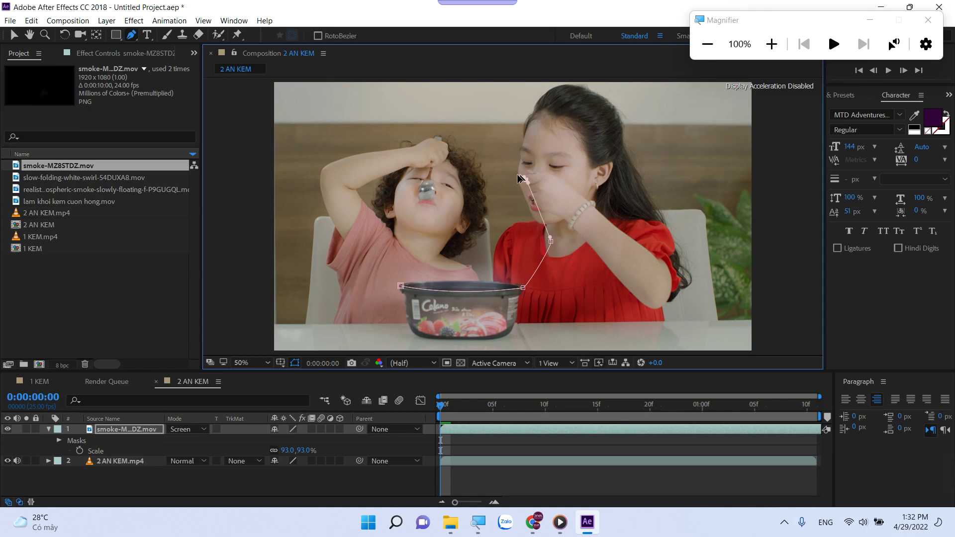
{"action": "left_click_drag", "start_coordinate": [454, 162], "coordinate": [423, 164]}
{"action": "left_click", "coordinate": [353, 190]}
{"action": "left_click_drag", "start_coordinate": [353, 245], "coordinate": [359, 260]}
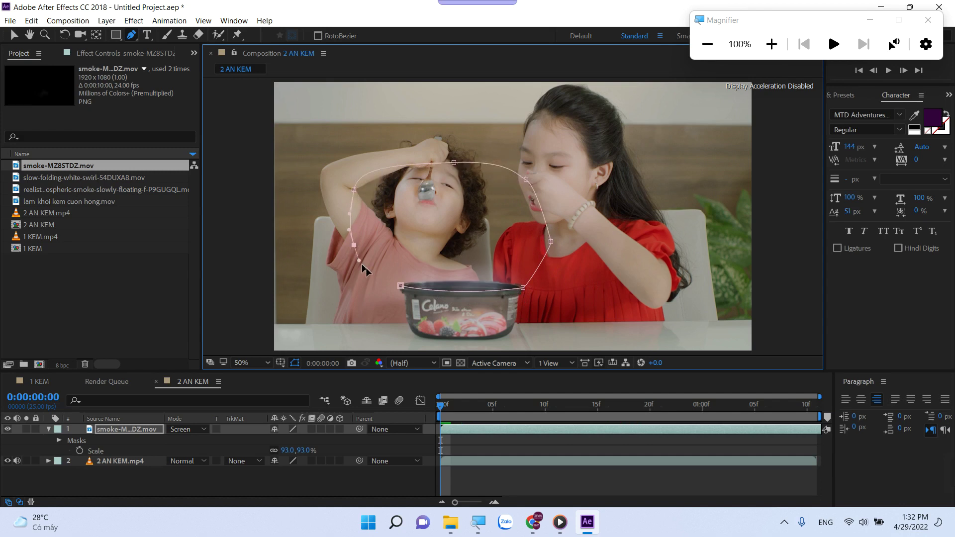
{"action": "left_click", "coordinate": [401, 287]}
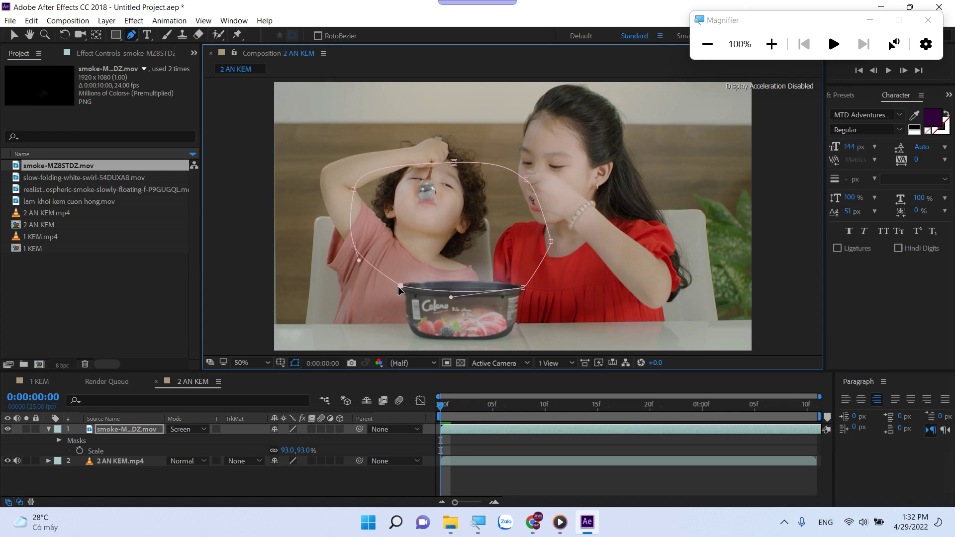
Preview the masked smoke and reveal Mask 1's properties with M
{"action": "key", "text": "space"}
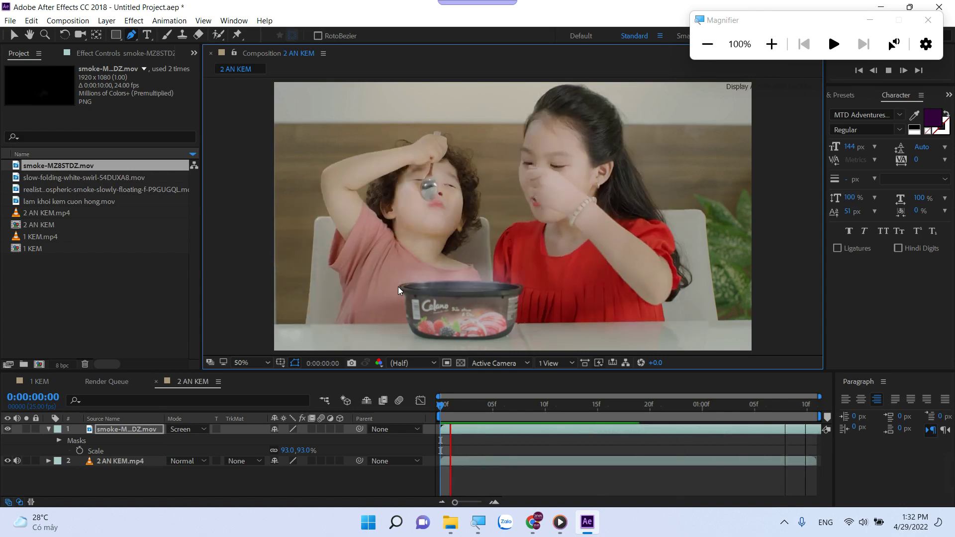
{"action": "key", "text": "space"}
{"action": "key", "text": "v"}
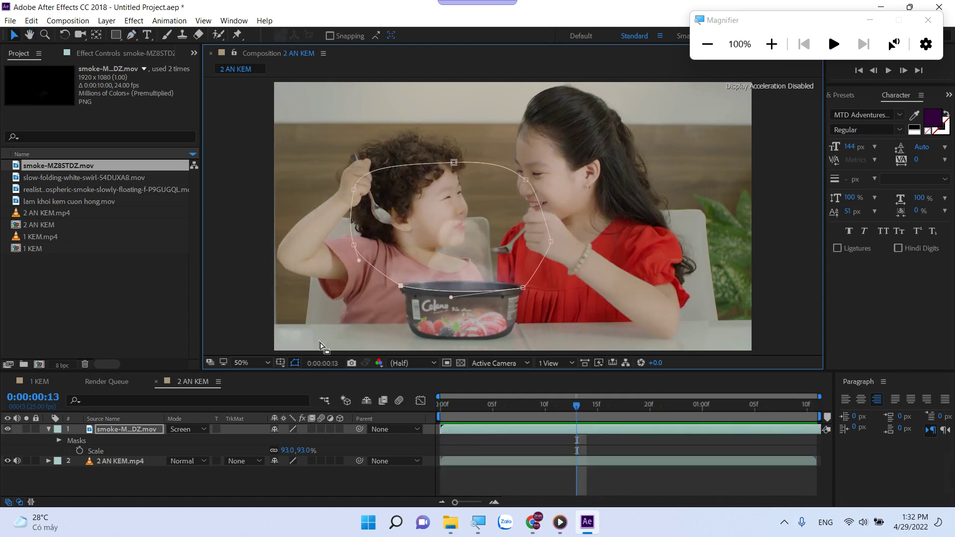
{"action": "key", "text": "m"}
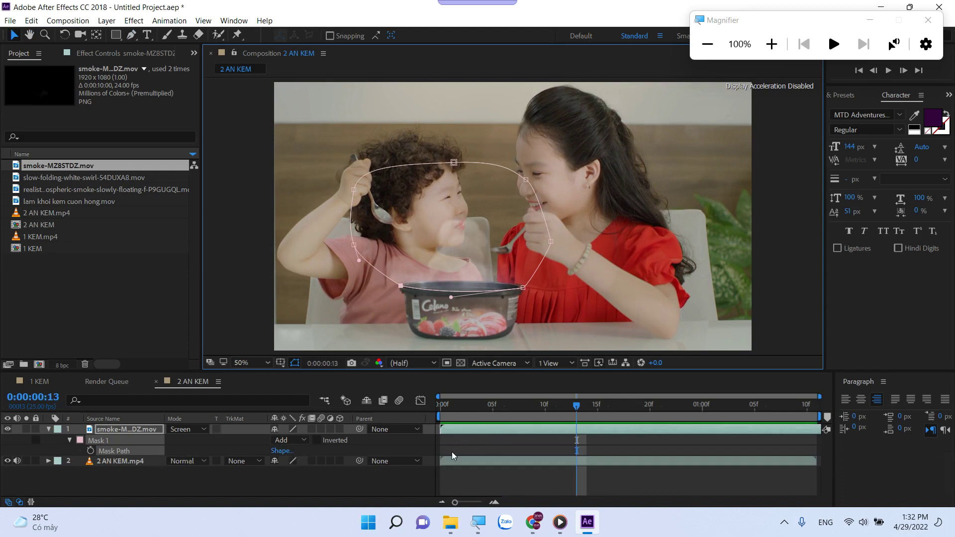
Remove the Mask Path animation from Mask 1 and expand its feather settings
{"action": "left_click_drag", "start_coordinate": [453, 376], "coordinate": [455, 348]}
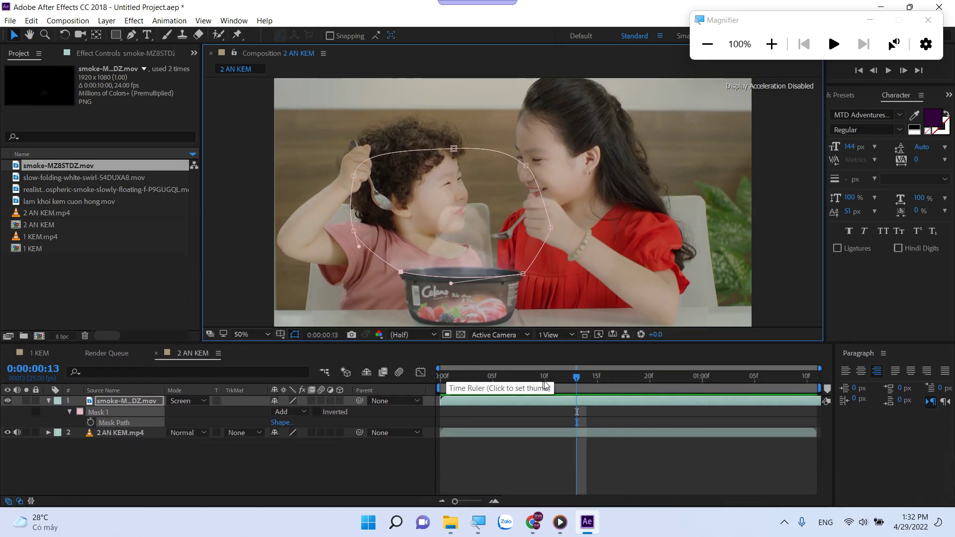
{"action": "left_click_drag", "start_coordinate": [576, 378], "coordinate": [436, 394]}
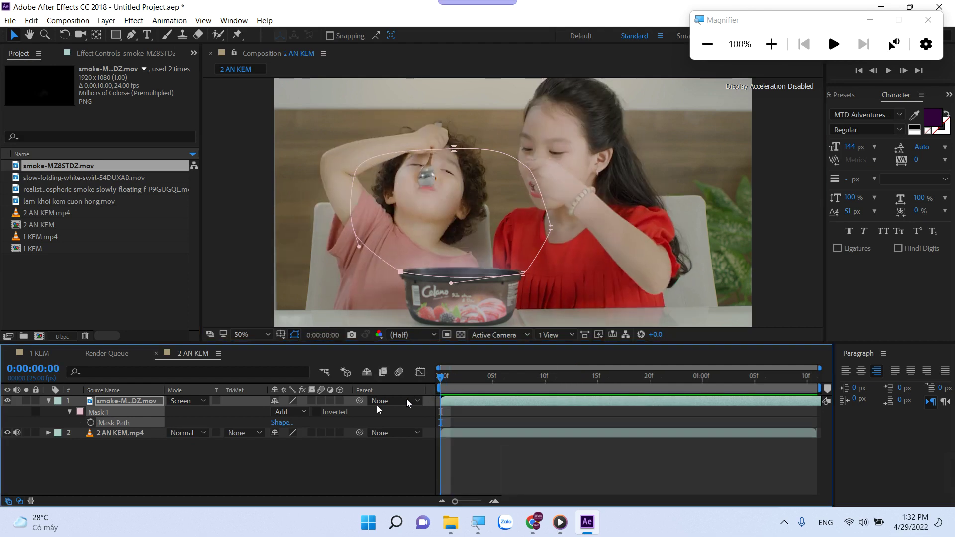
{"action": "left_click", "coordinate": [91, 422]}
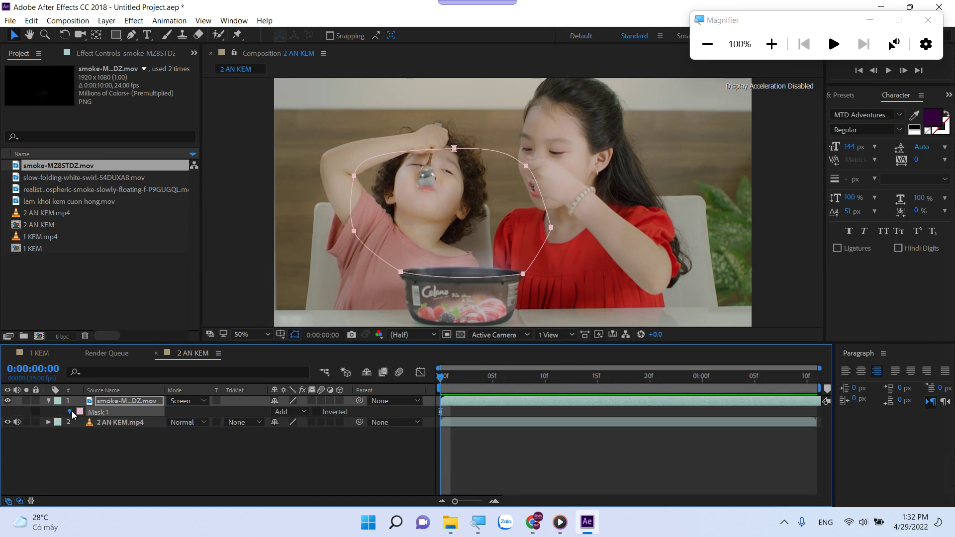
{"action": "left_click", "coordinate": [73, 411]}
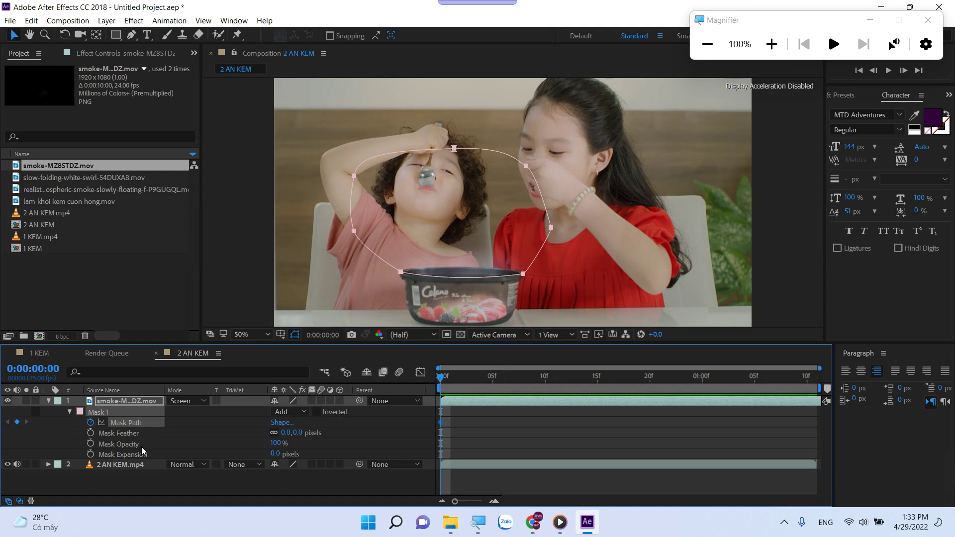
{"action": "left_click", "coordinate": [14, 422]}
Feather Mask 1 by 34 pixels, preview, and collapse the smoke layer
{"action": "mouse_move", "coordinate": [298, 433]}
{"action": "left_mouse_down"}
{"action": "mouse_move", "coordinate": [343, 434]}
{"action": "mouse_move", "coordinate": [322, 437]}
{"action": "left_mouse_up"}
{"action": "key", "text": "space"}
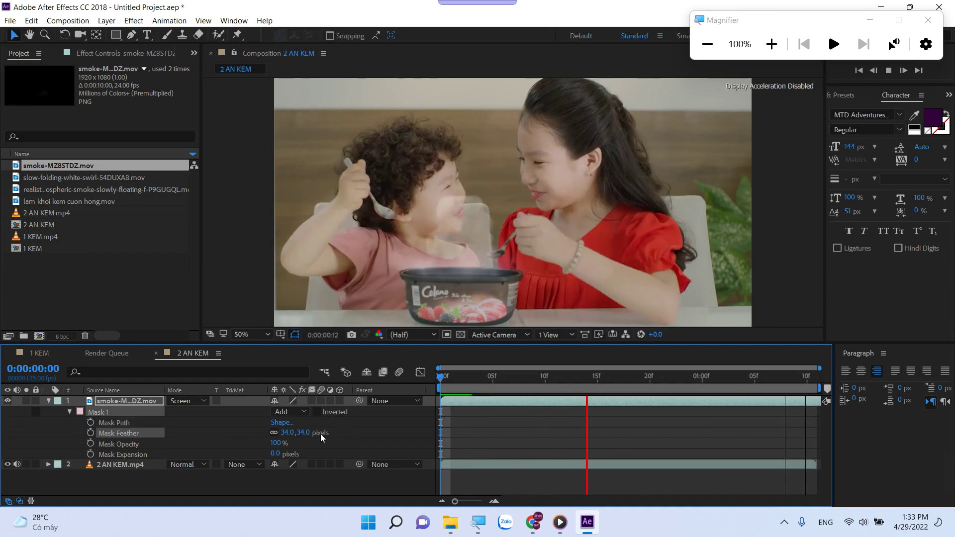
{"action": "key", "text": "space"}
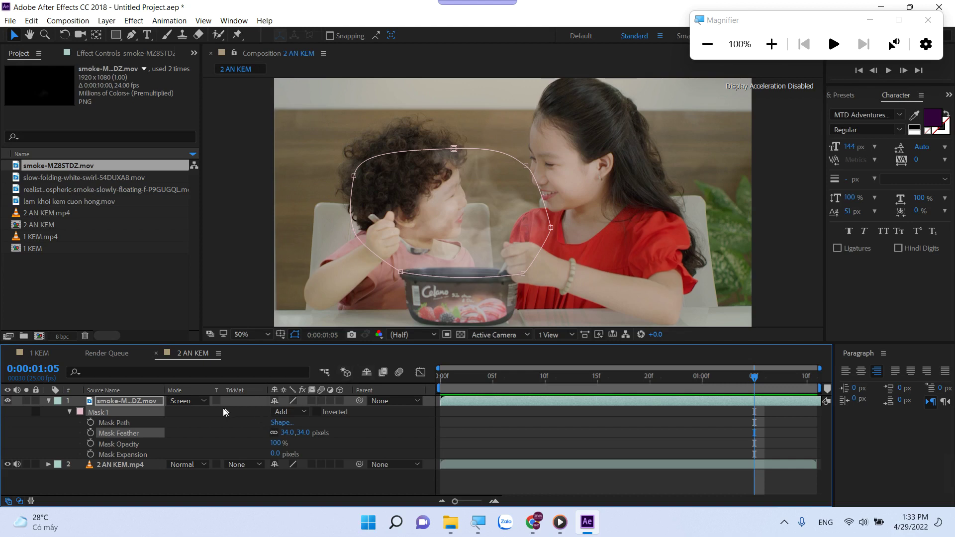
{"action": "left_click", "coordinate": [48, 401]}
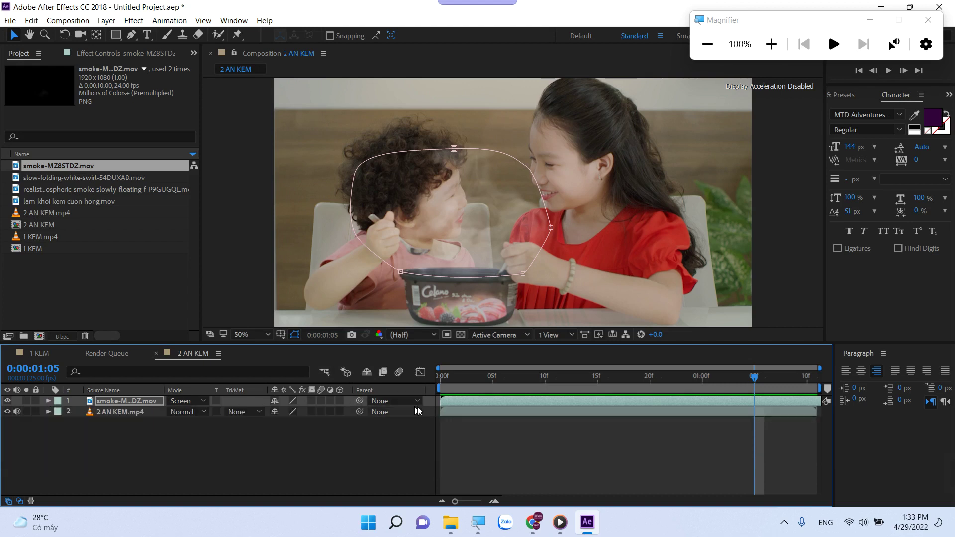
Duplicate 2 AN KEM.mp4, hide the lower copy and the smoke layer, and go to frame 0
{"action": "left_click", "coordinate": [481, 413]}
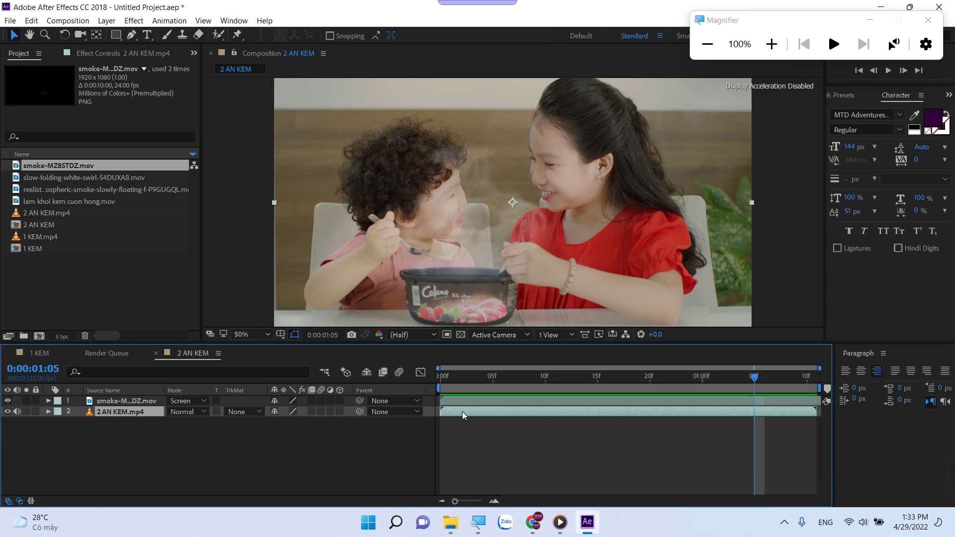
{"action": "key", "text": "ctrl+d"}
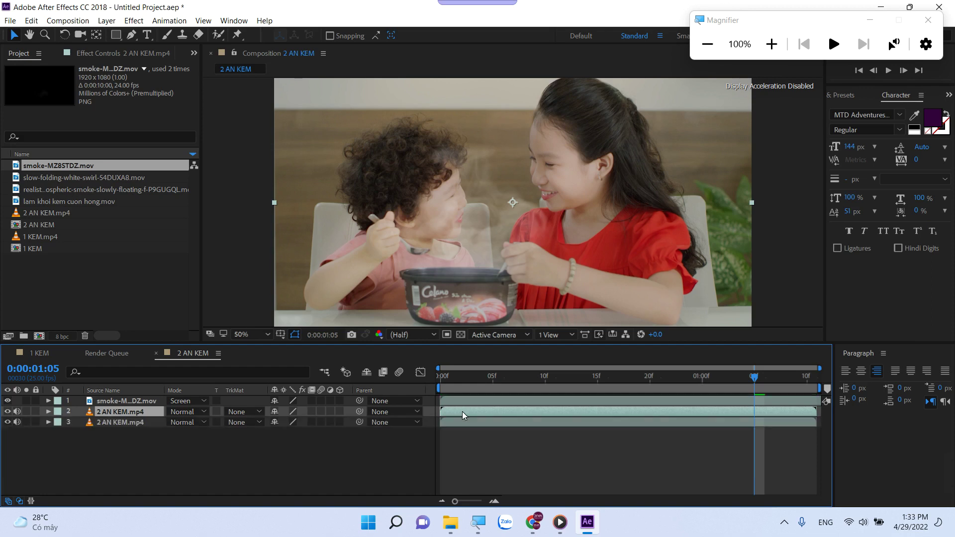
{"action": "left_click", "coordinate": [7, 421]}
{"action": "left_click", "coordinate": [7, 401]}
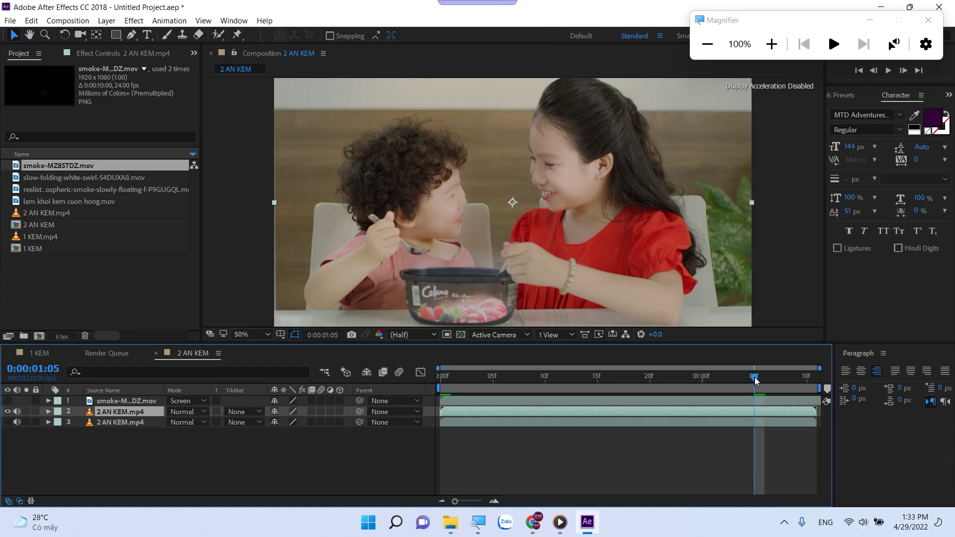
{"action": "left_click_drag", "start_coordinate": [718, 394], "coordinate": [433, 394]}
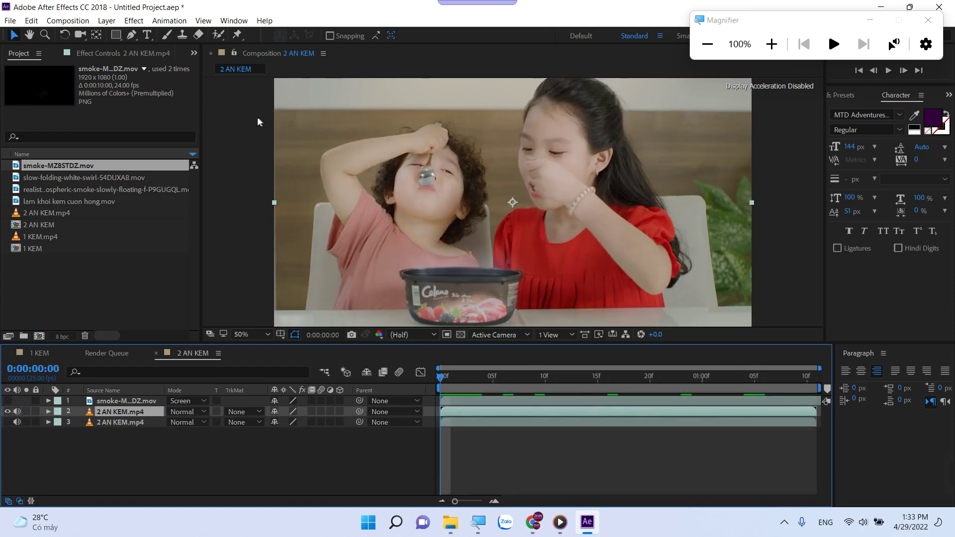
Draw a closed Pen mask on the top copy cutting out just the ice cream tub
{"action": "left_click", "coordinate": [134, 35]}
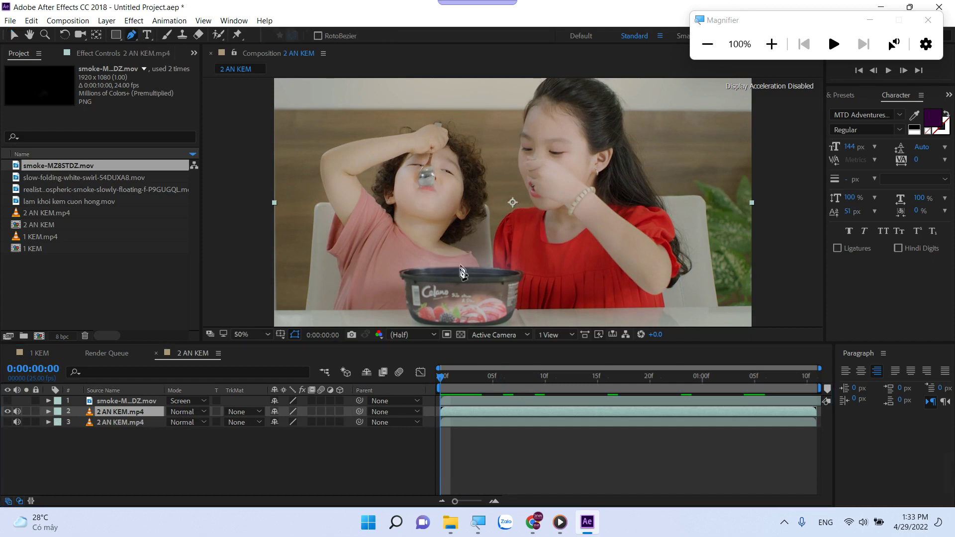
{"action": "left_click", "coordinate": [403, 278]}
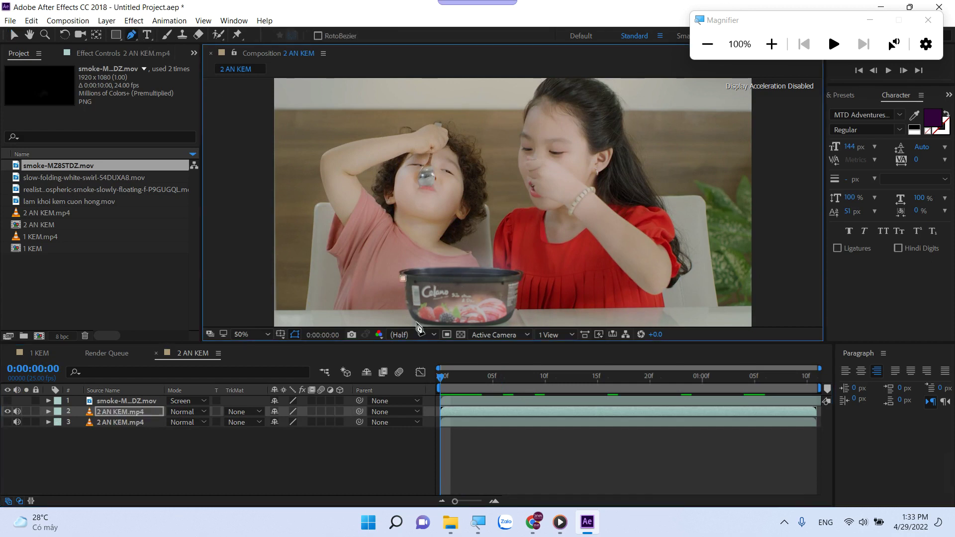
{"action": "mouse_move", "coordinate": [419, 311]}
{"action": "left_mouse_down"}
{"action": "mouse_move", "coordinate": [436, 329]}
{"action": "mouse_move", "coordinate": [443, 315]}
{"action": "left_mouse_up"}
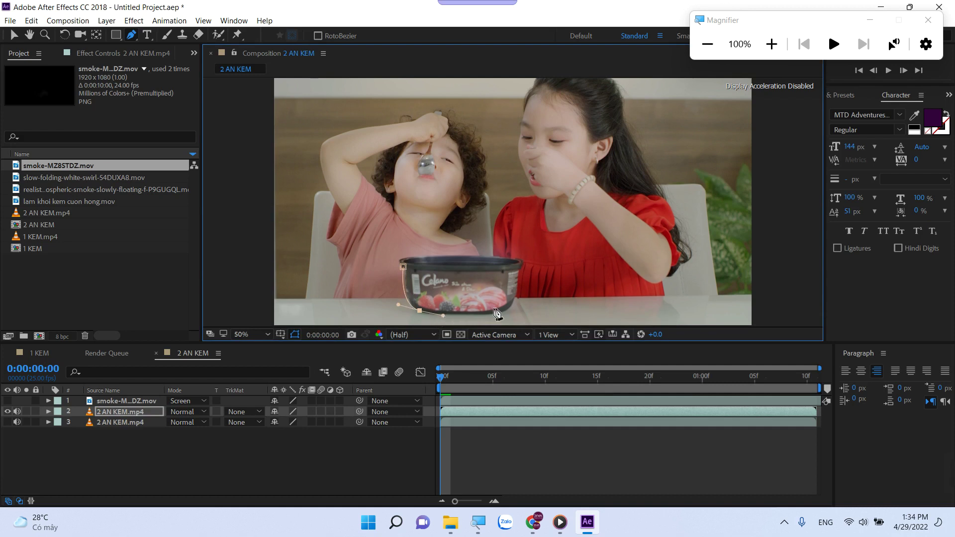
{"action": "left_click_drag", "start_coordinate": [516, 292], "coordinate": [526, 262]}
{"action": "left_click", "coordinate": [519, 269]}
{"action": "mouse_move", "coordinate": [477, 270]}
{"action": "left_mouse_down"}
{"action": "mouse_move", "coordinate": [387, 267]}
{"action": "mouse_move", "coordinate": [405, 270]}
{"action": "left_mouse_up"}
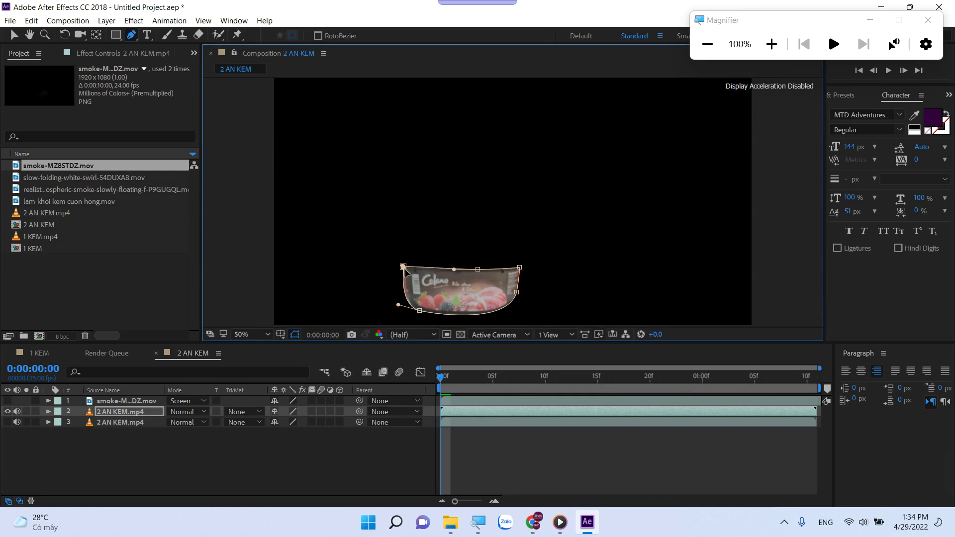
{"action": "key", "text": "v"}
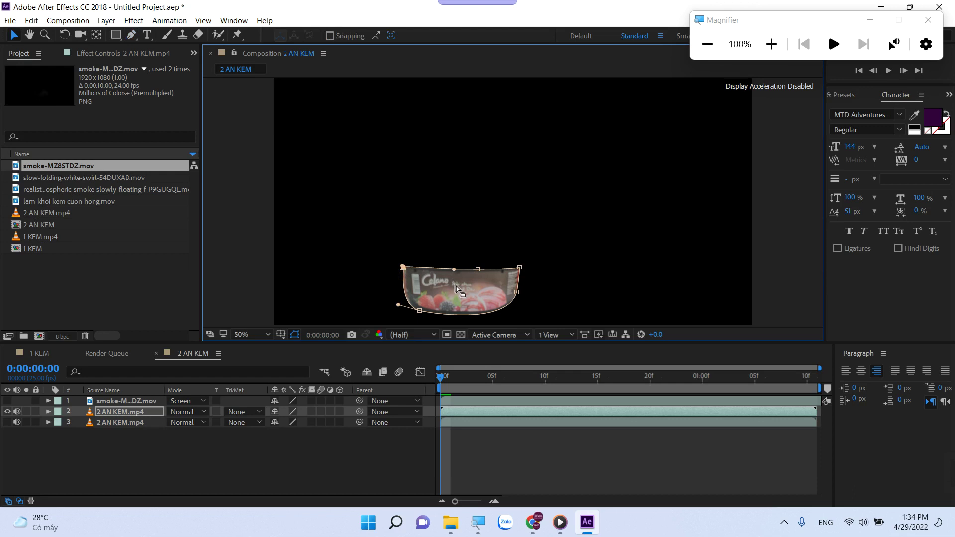
{"action": "left_click", "coordinate": [516, 252]}
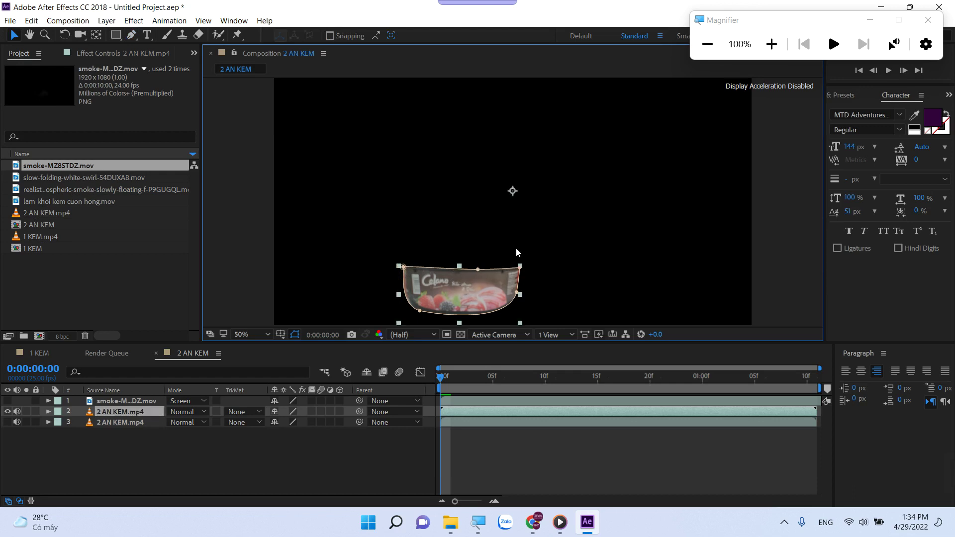
Add slow-folding-white-swirl-54DUXA8.mov back into the composition as a new layer
{"action": "left_click", "coordinate": [52, 178]}
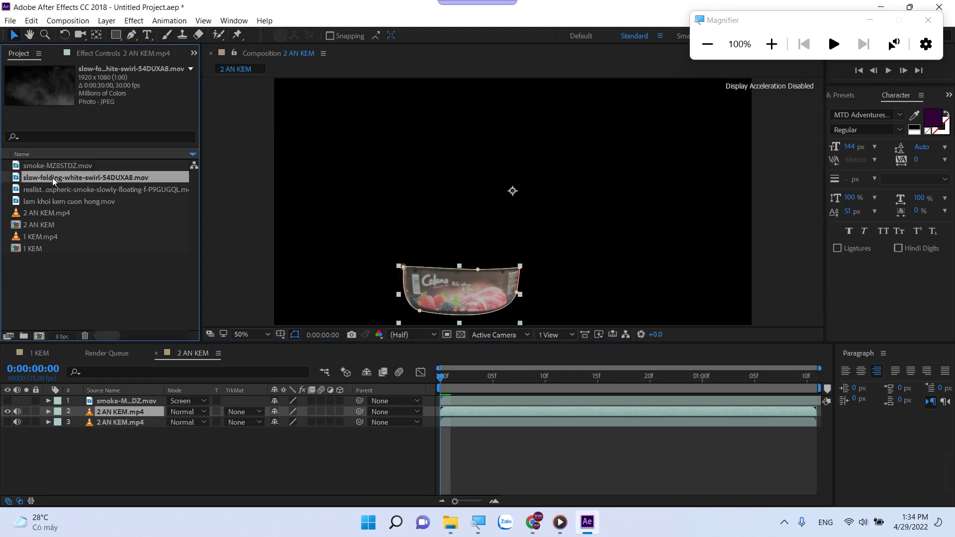
{"action": "left_click", "coordinate": [49, 191]}
{"action": "left_click", "coordinate": [46, 201]}
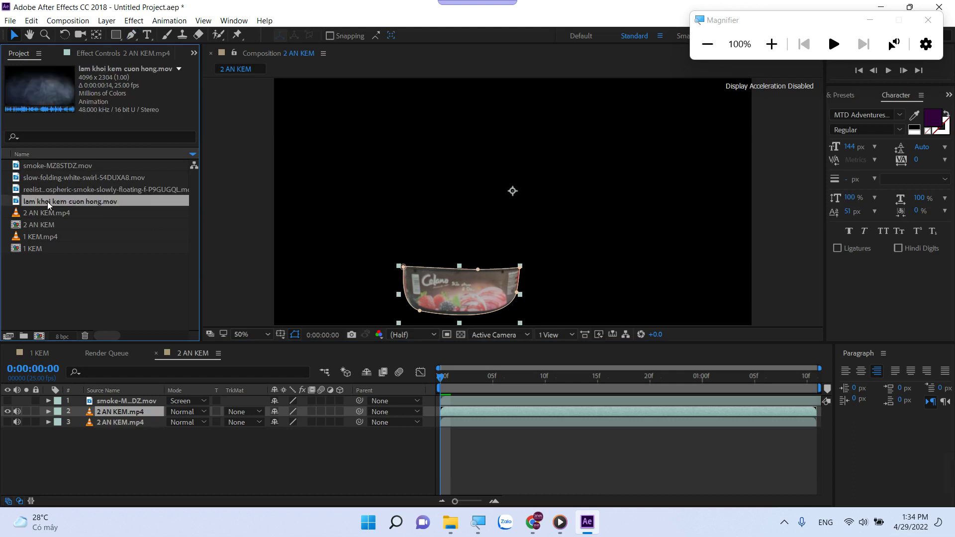
{"action": "left_click", "coordinate": [50, 189]}
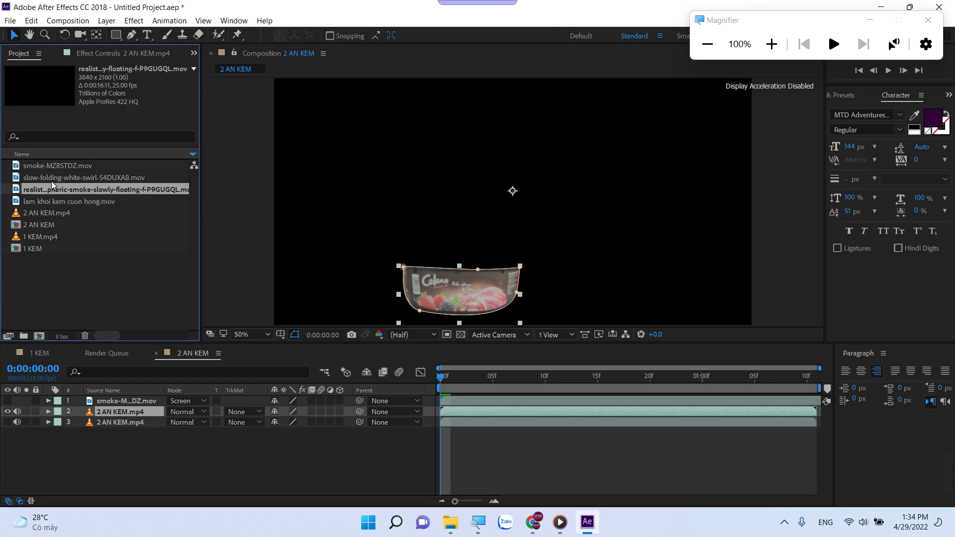
{"action": "mouse_move", "coordinate": [50, 180]}
{"action": "left_mouse_down"}
{"action": "mouse_move", "coordinate": [63, 289]}
{"action": "mouse_move", "coordinate": [110, 408]}
{"action": "left_mouse_up"}
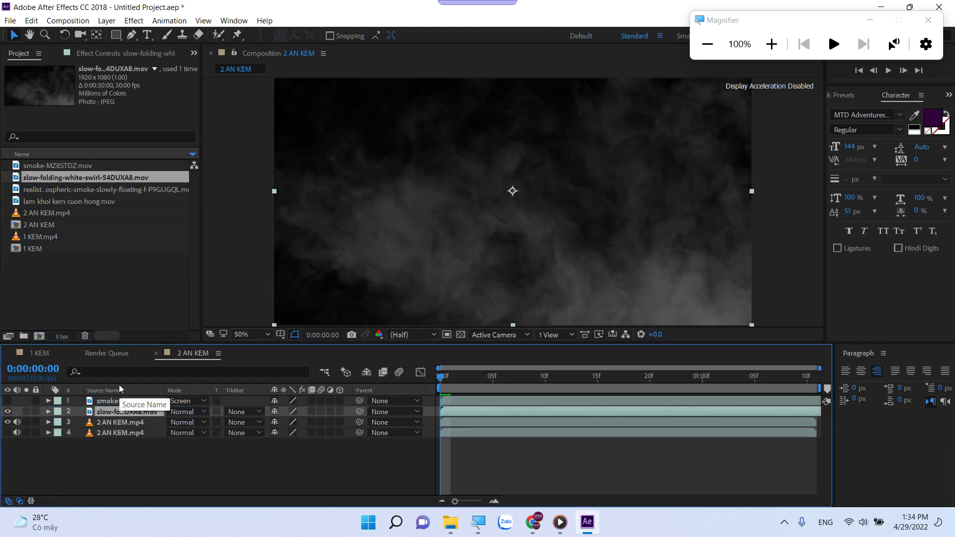
Scale the swirl smoke to 29% and move it onto the ice cream tub
{"action": "key", "text": "s"}
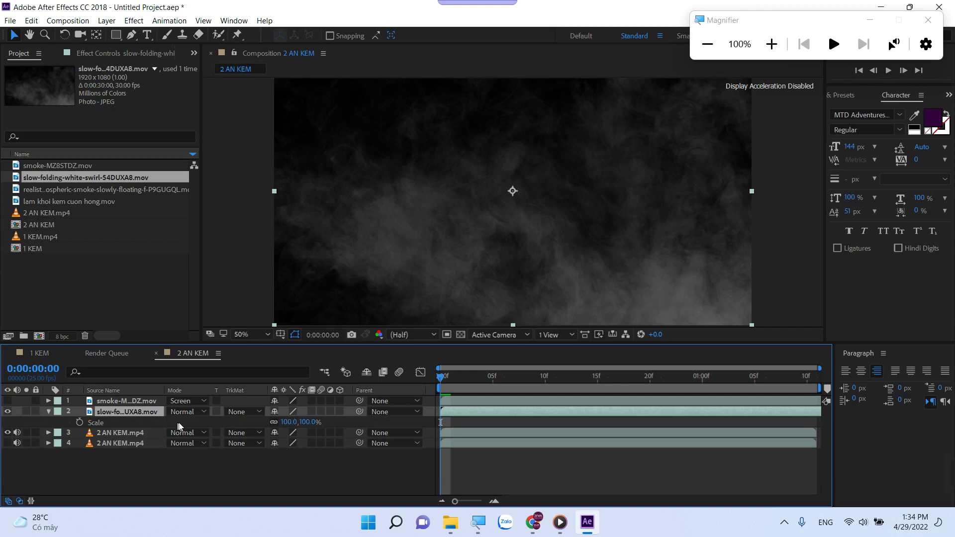
{"action": "left_click_drag", "start_coordinate": [304, 422], "coordinate": [263, 427]}
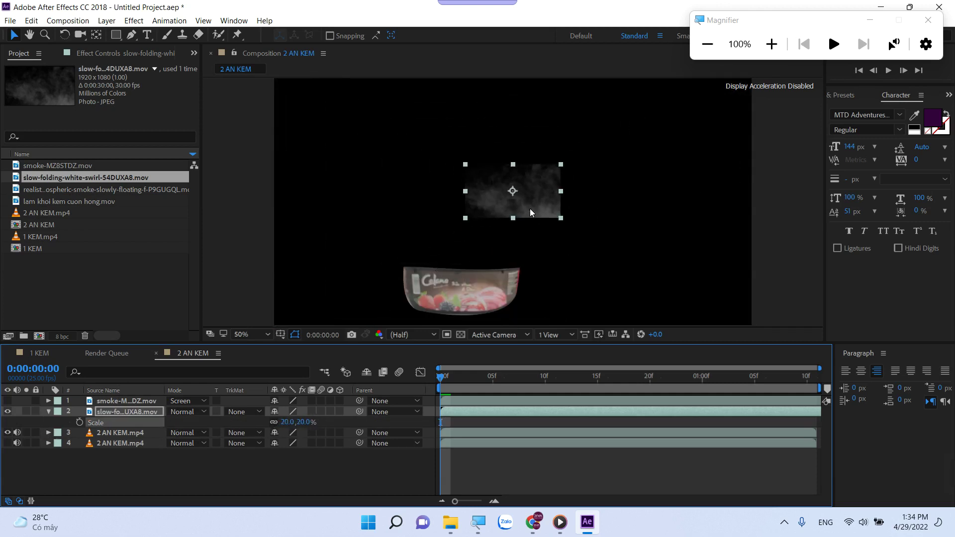
{"action": "left_click_drag", "start_coordinate": [531, 209], "coordinate": [461, 315]}
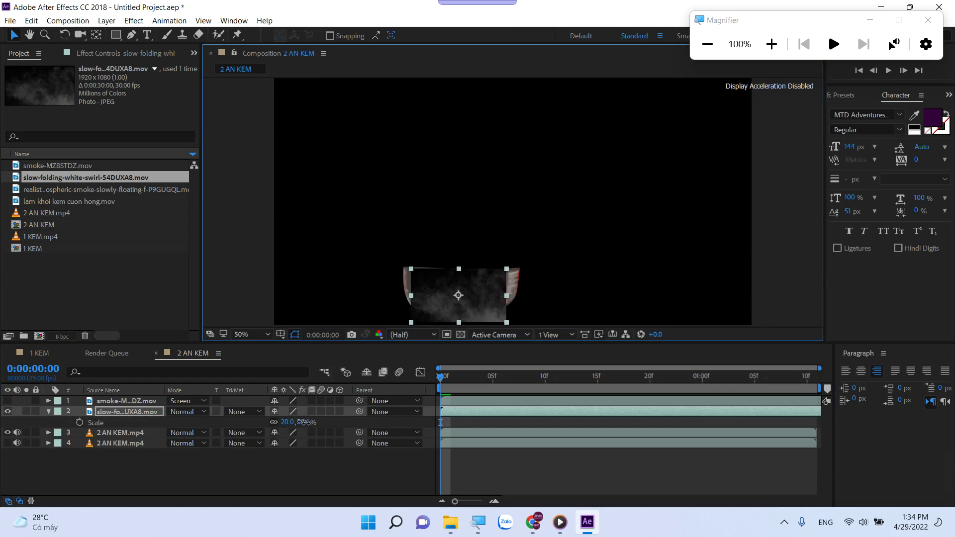
{"action": "left_click_drag", "start_coordinate": [304, 422], "coordinate": [311, 423]}
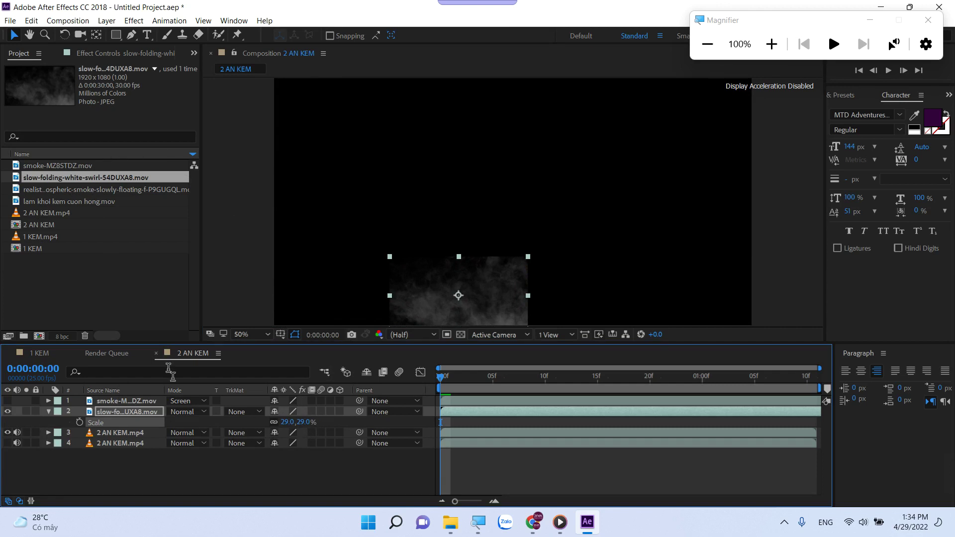
Switch the white swirl smoke layer's blend mode to Screen
{"action": "left_click", "coordinate": [184, 412]}
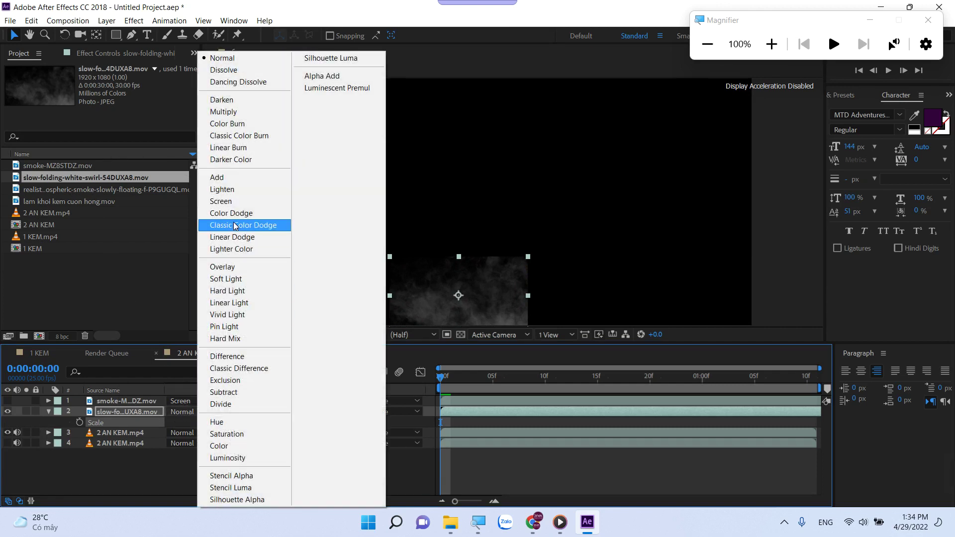
{"action": "left_click", "coordinate": [229, 201]}
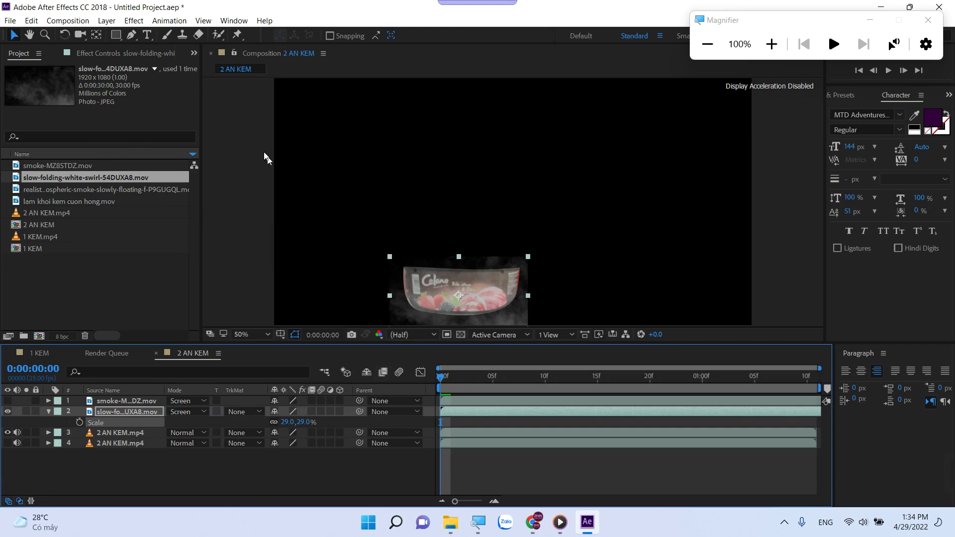
{"action": "left_click", "coordinate": [134, 37]}
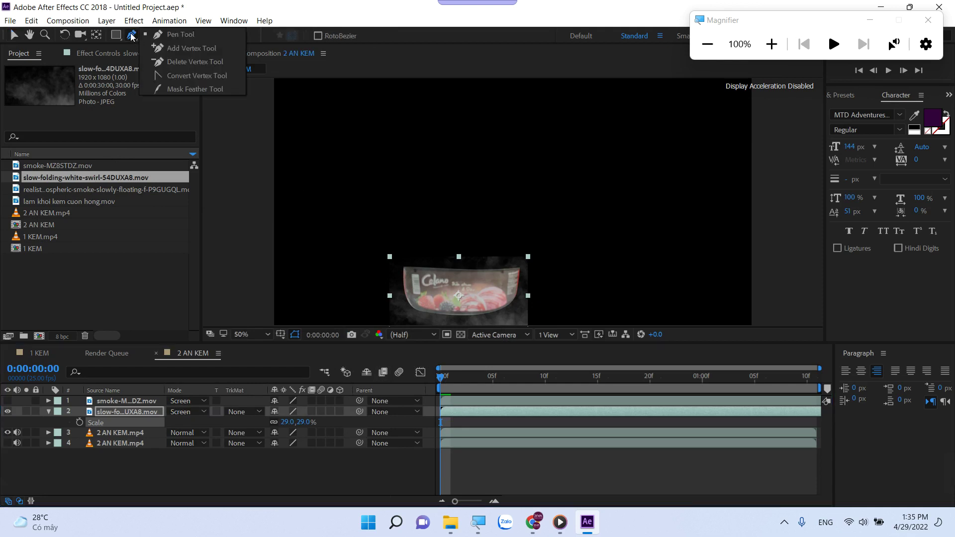
Draw a closed mask around the ice cream tub on the swirl smoke layer
{"action": "left_click", "coordinate": [136, 40]}
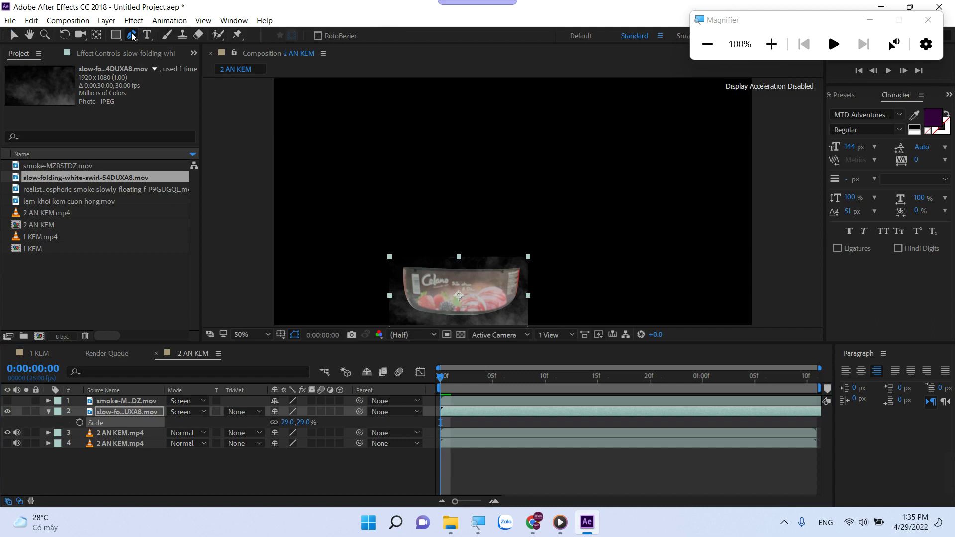
{"action": "left_click", "coordinate": [405, 273]}
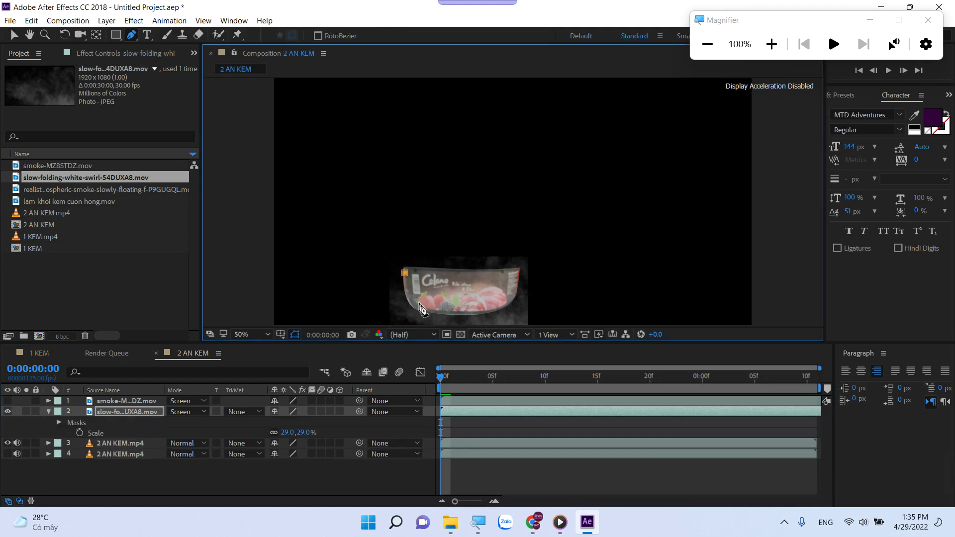
{"action": "left_click_drag", "start_coordinate": [424, 311], "coordinate": [445, 314]}
{"action": "left_click_drag", "start_coordinate": [509, 300], "coordinate": [516, 288]}
{"action": "left_click", "coordinate": [515, 273]}
{"action": "left_click", "coordinate": [437, 273]}
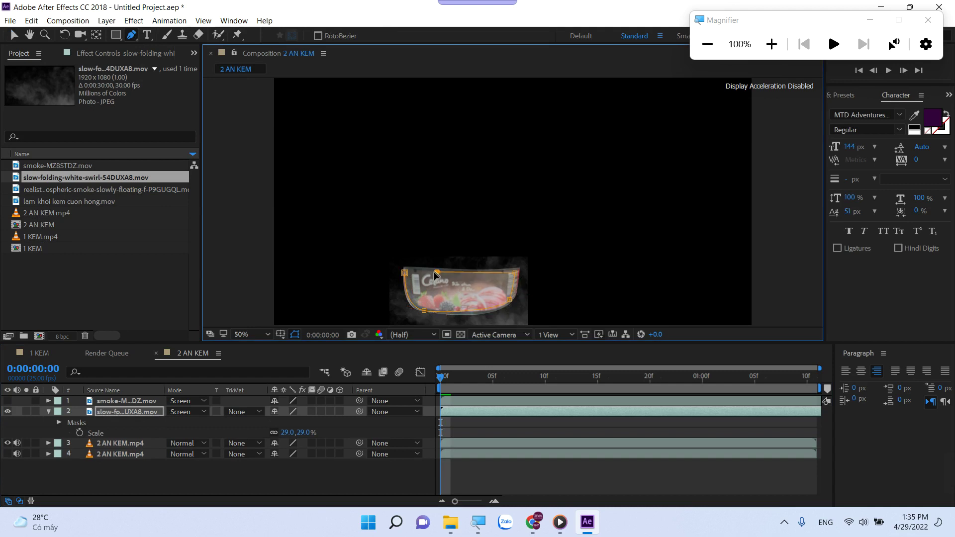
{"action": "left_click", "coordinate": [404, 272]}
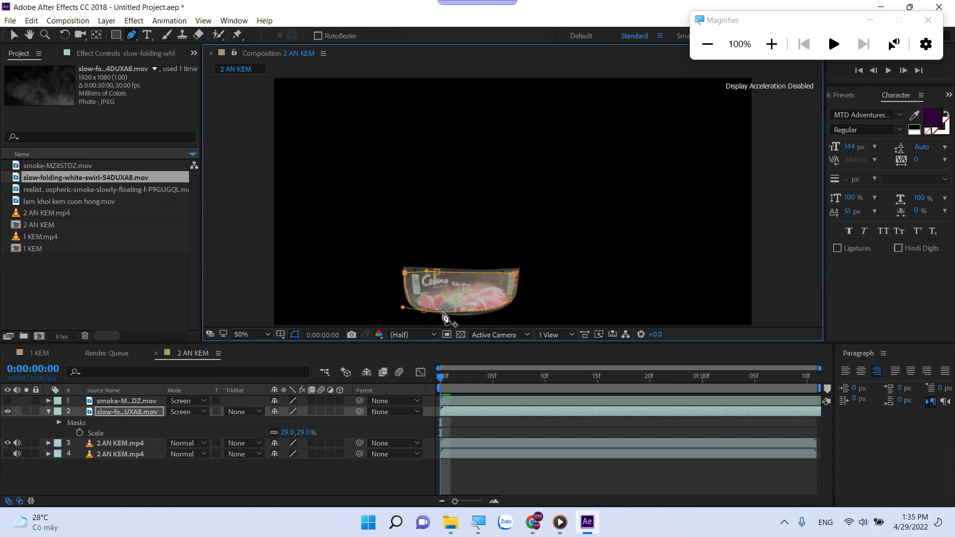
Feather the swirl smoke's Mask 1 by 66 pixels and preview the result
{"action": "key", "text": "m"}
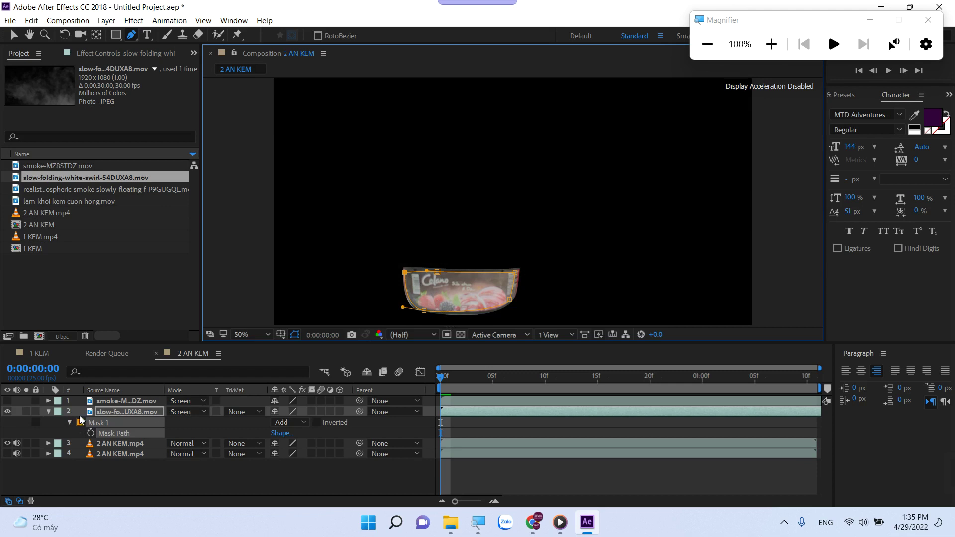
{"action": "left_click", "coordinate": [69, 422]}
{"action": "left_click", "coordinate": [69, 423]}
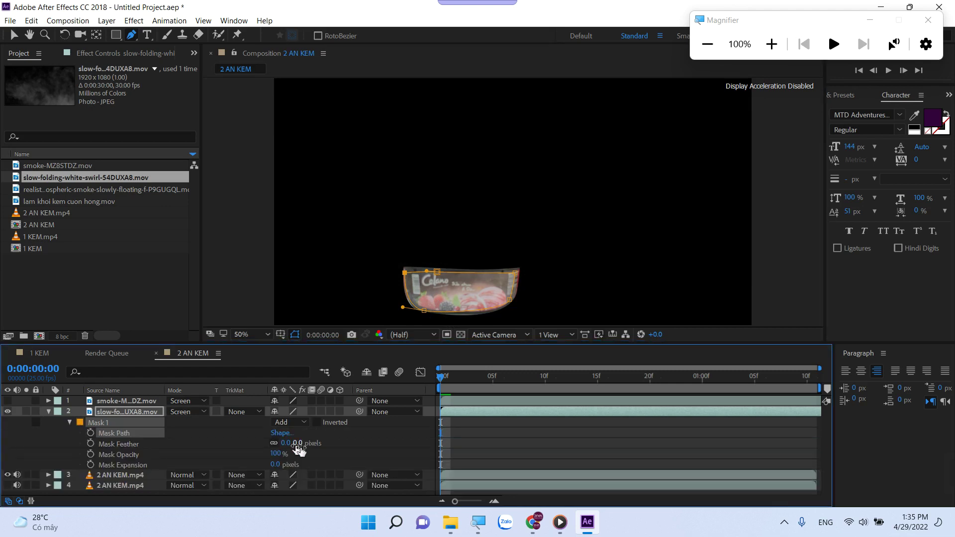
{"action": "left_click_drag", "start_coordinate": [297, 444], "coordinate": [343, 450]}
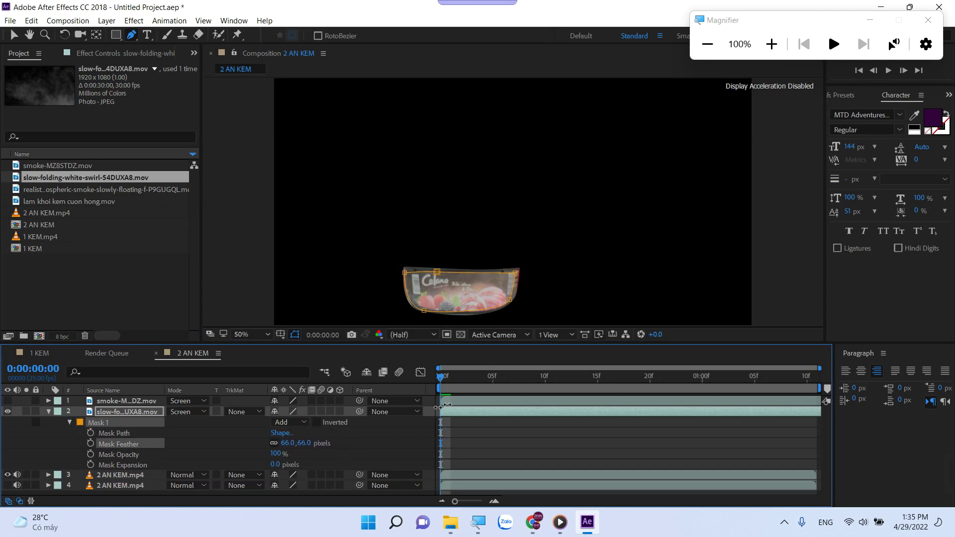
{"action": "key", "text": "space"}
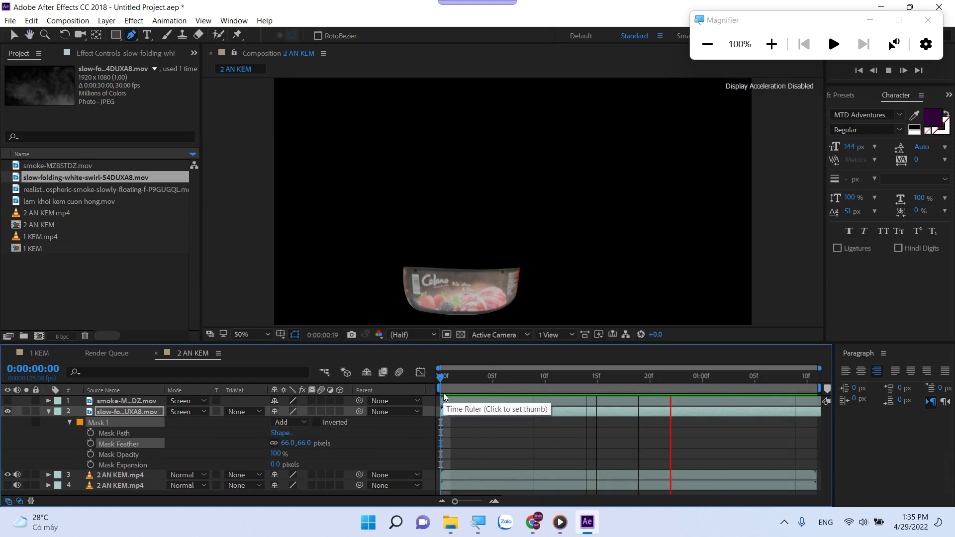
Stop the preview, return the playhead to 0, and make layers 1 and 4 visible again
{"action": "key", "text": "space"}
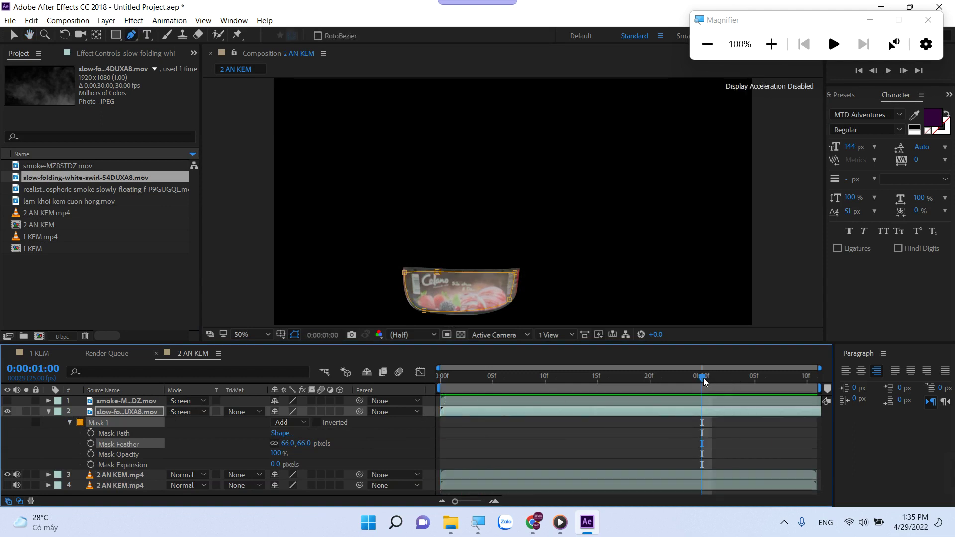
{"action": "left_click_drag", "start_coordinate": [703, 382], "coordinate": [428, 381]}
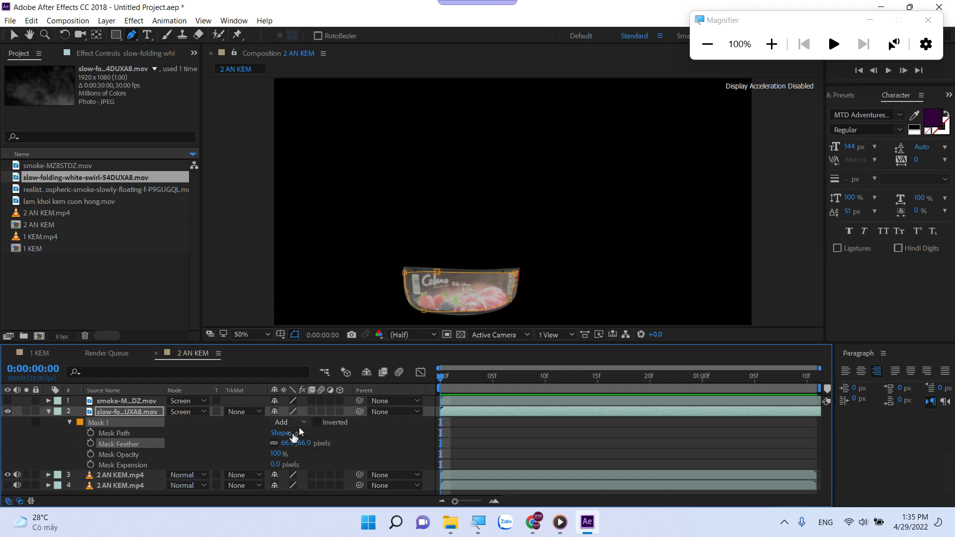
{"action": "left_click", "coordinate": [8, 401]}
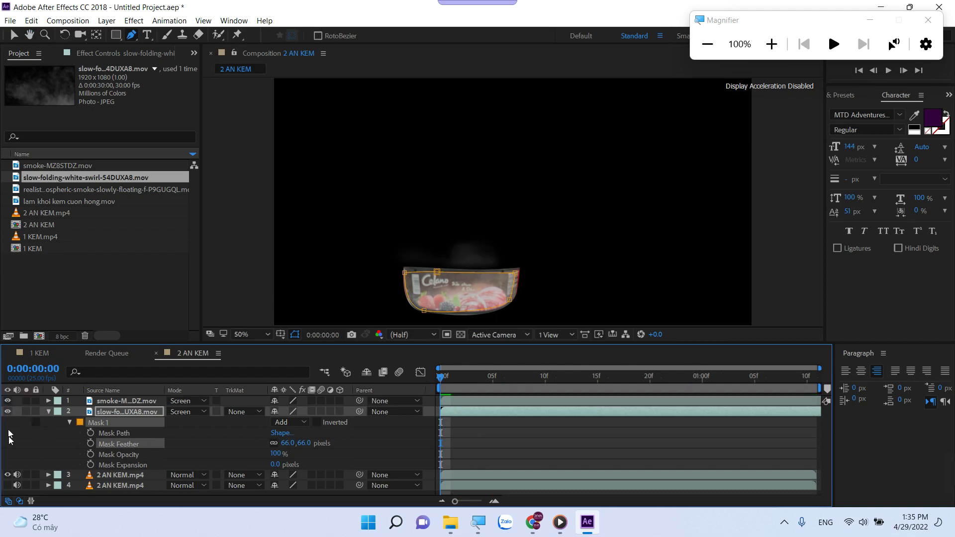
{"action": "left_click", "coordinate": [7, 485]}
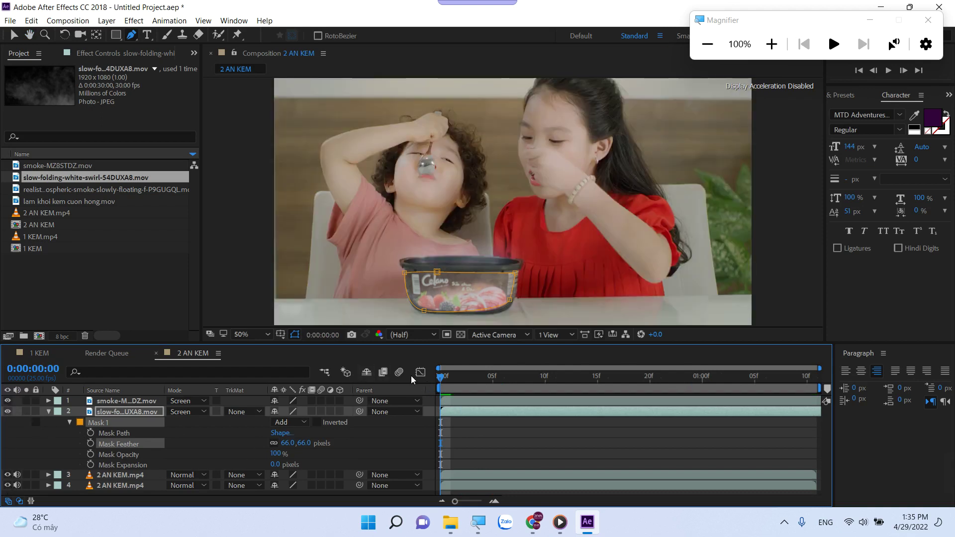
Switch to the Selection tool, select the top smoke layer, and preview the composited clip
{"action": "left_click", "coordinate": [14, 34]}
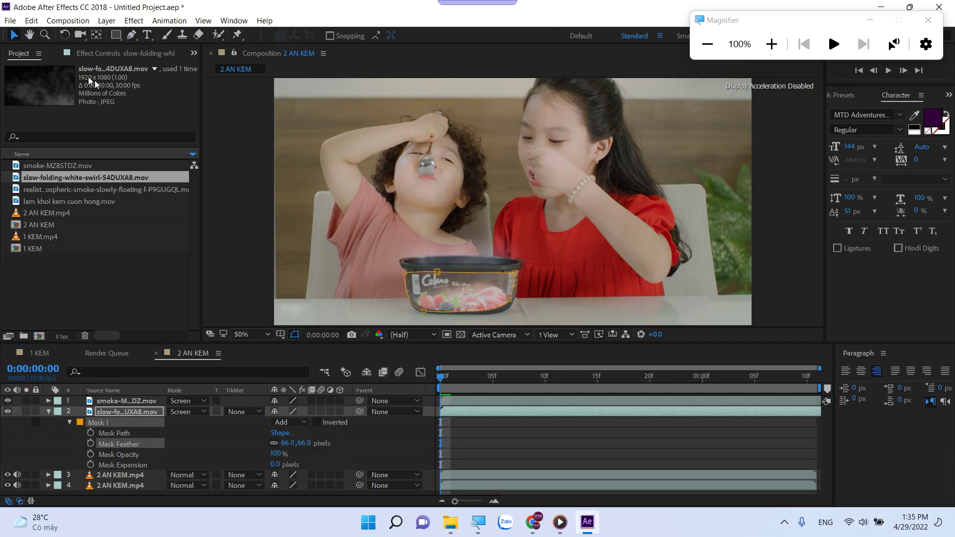
{"action": "left_click", "coordinate": [317, 257]}
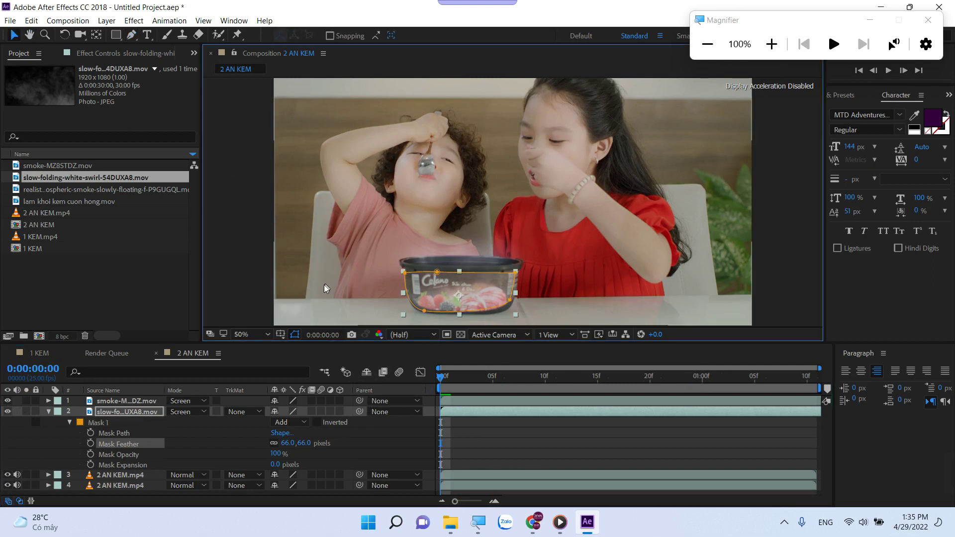
{"action": "left_click", "coordinate": [152, 403]}
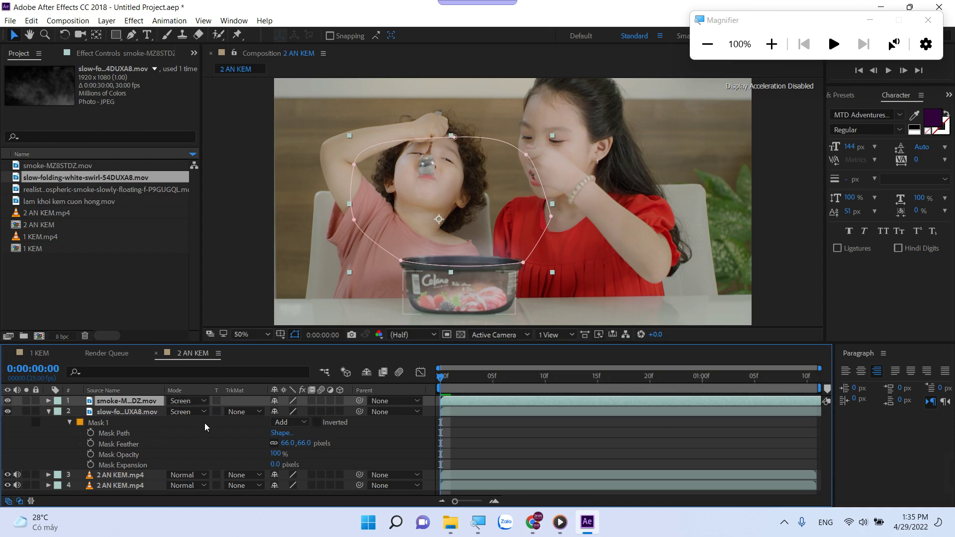
{"action": "key", "text": "space"}
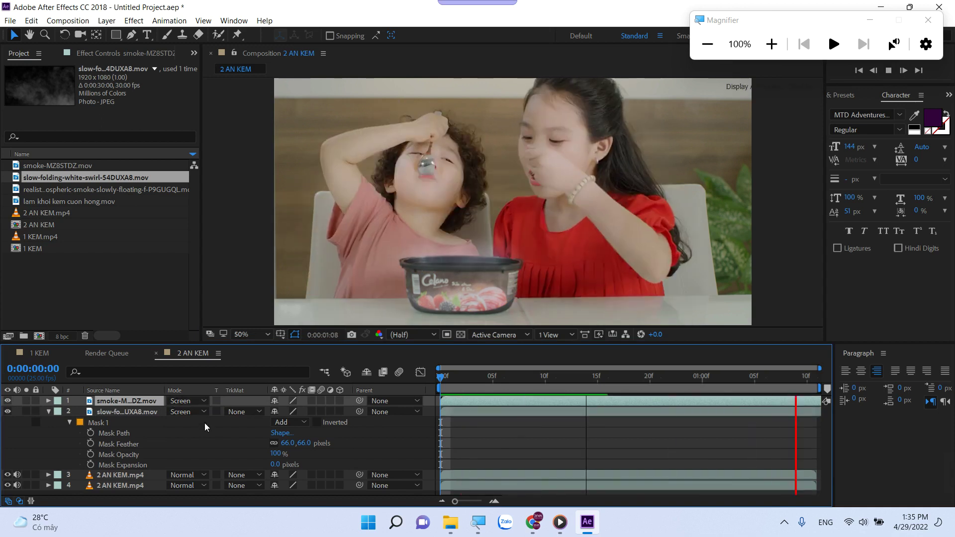
{"action": "key", "text": "space"}
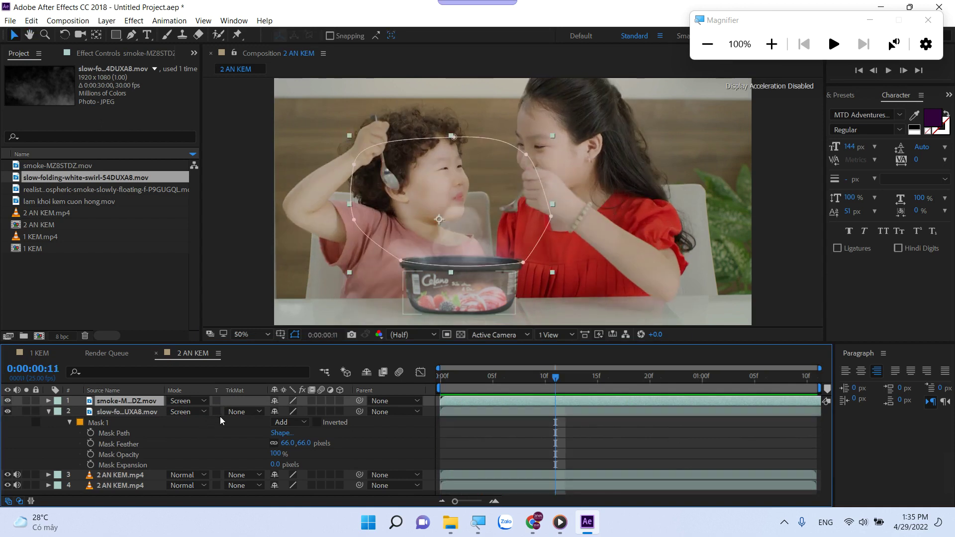
Enlarge the composition view, show layer names, and select the tub clip and background video layers
{"action": "left_click_drag", "start_coordinate": [336, 345], "coordinate": [328, 426]}
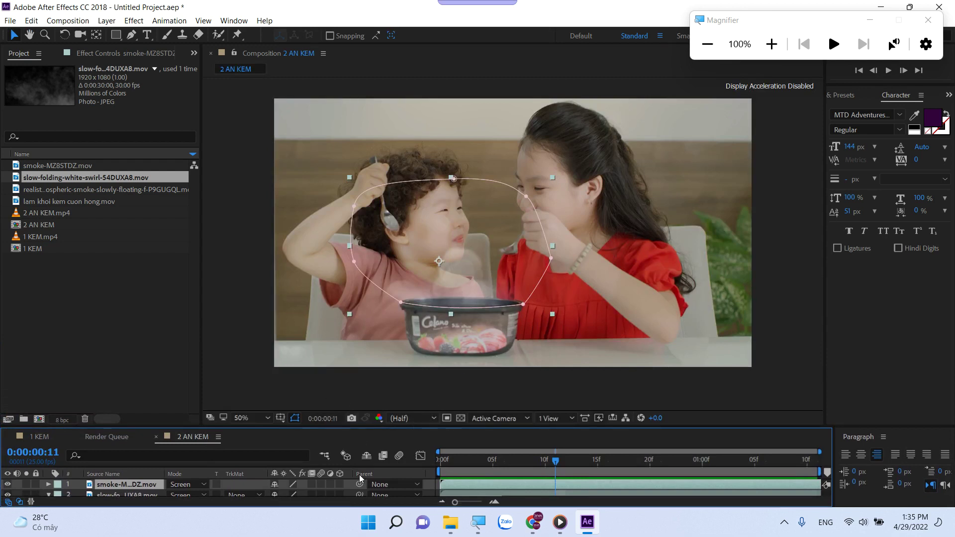
{"action": "left_click", "coordinate": [137, 475]}
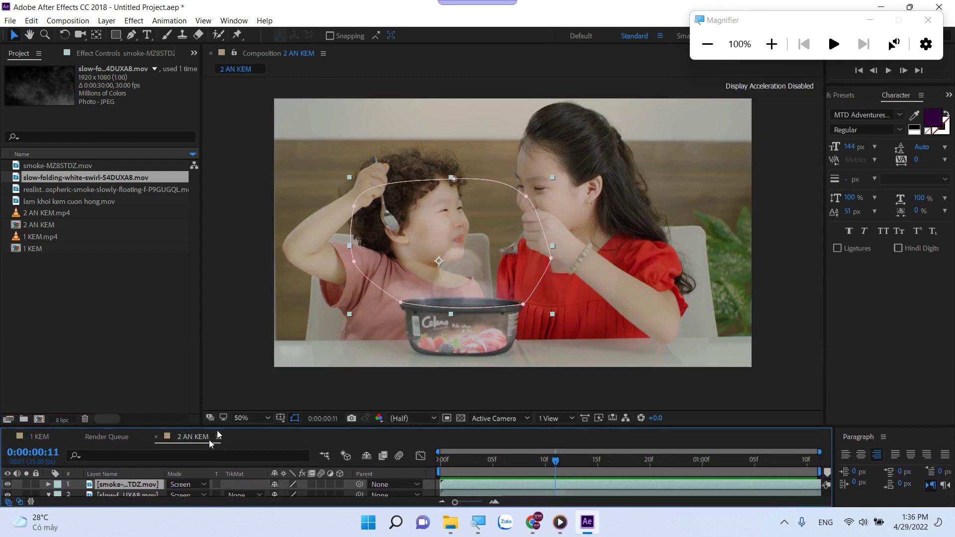
{"action": "left_click_drag", "start_coordinate": [294, 428], "coordinate": [297, 321]}
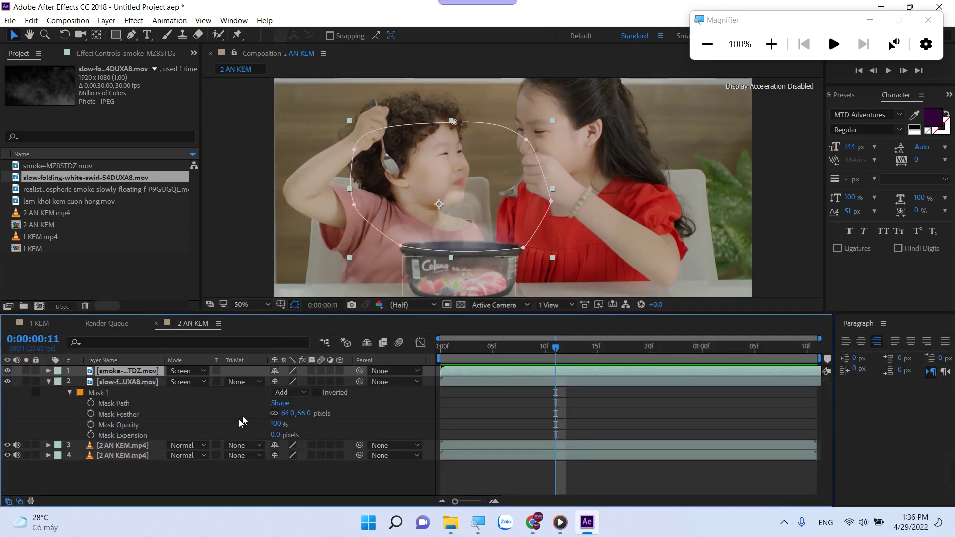
{"action": "left_click", "coordinate": [139, 446]}
{"action": "left_click", "coordinate": [154, 467]}
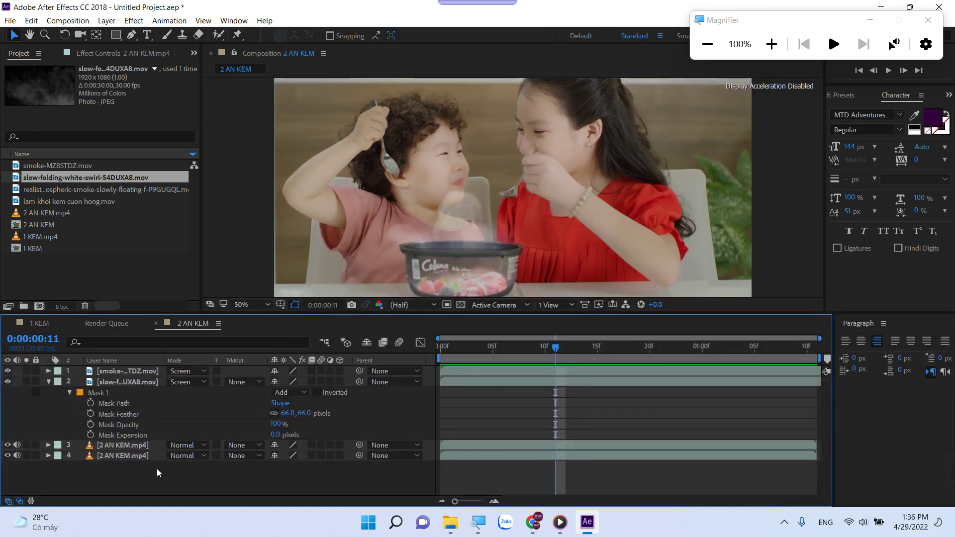
{"action": "left_click", "coordinate": [135, 454]}
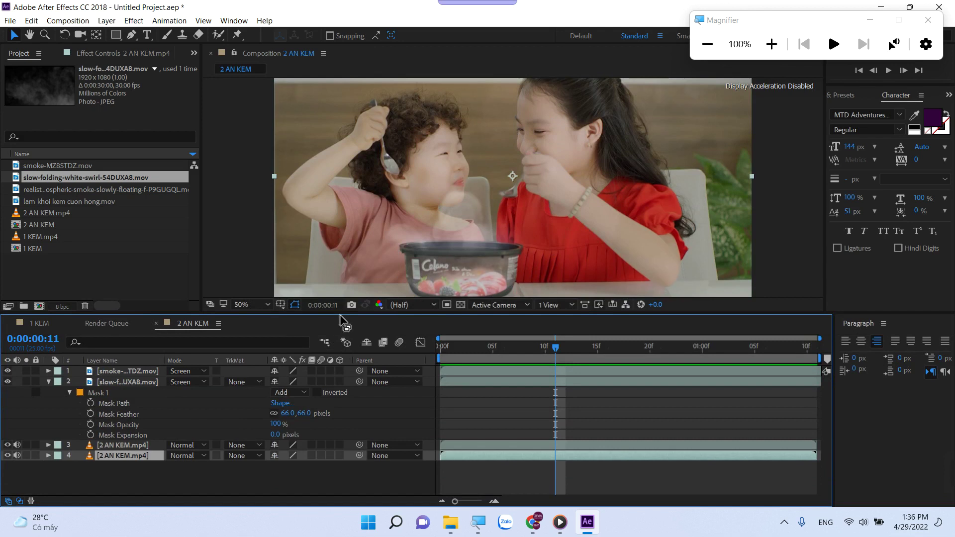
{"action": "left_click_drag", "start_coordinate": [341, 314], "coordinate": [341, 449]}
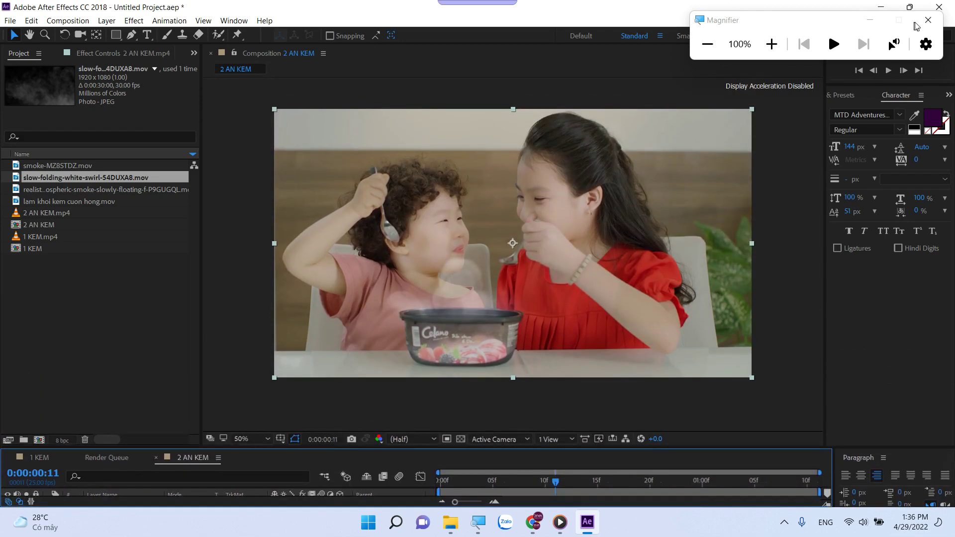
Minimize the Windows Magnifier window over the After Effects workspace
{"action": "left_click", "coordinate": [872, 22]}
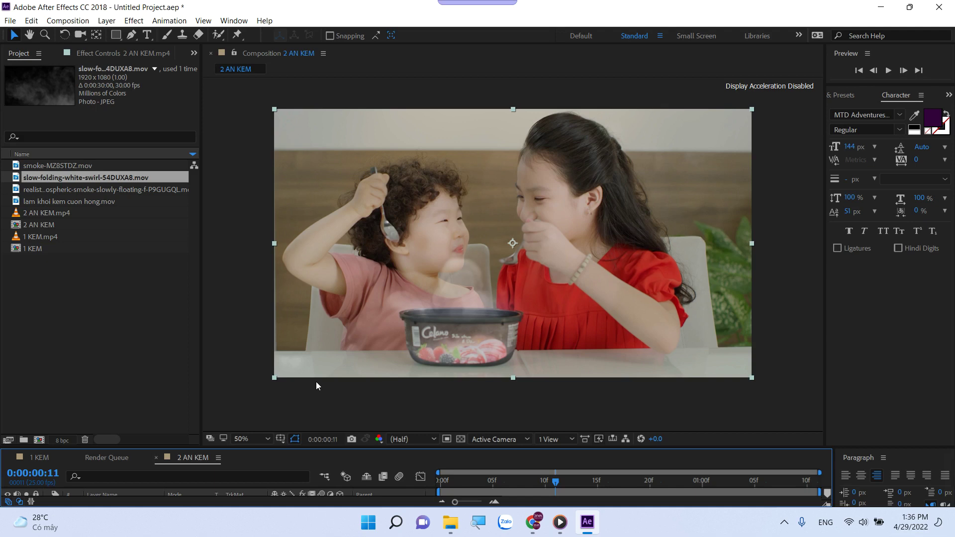
Bring Chrome forward and reload the Diva Creative channel's videos page
{"action": "left_click", "coordinate": [532, 522]}
{"action": "left_click", "coordinate": [225, 11]}
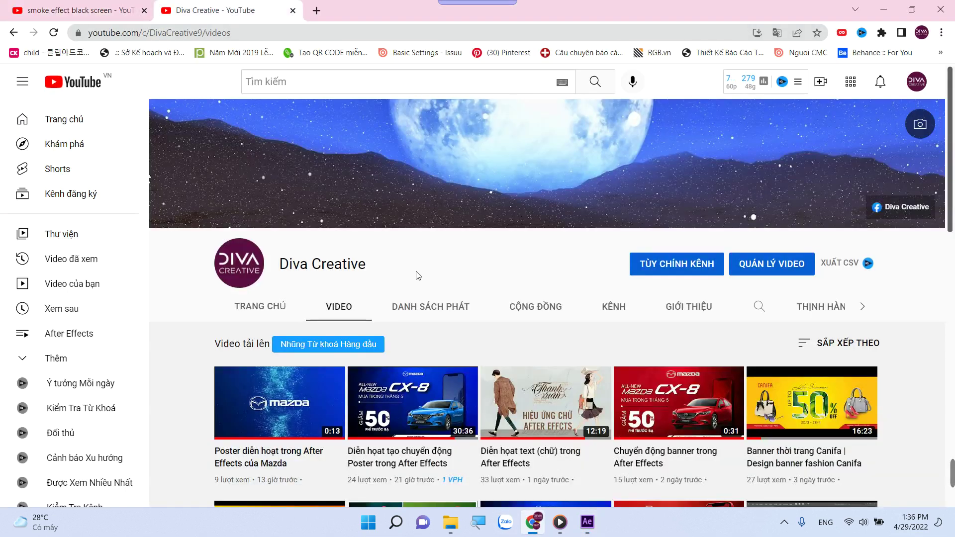
{"action": "left_click", "coordinate": [349, 312]}
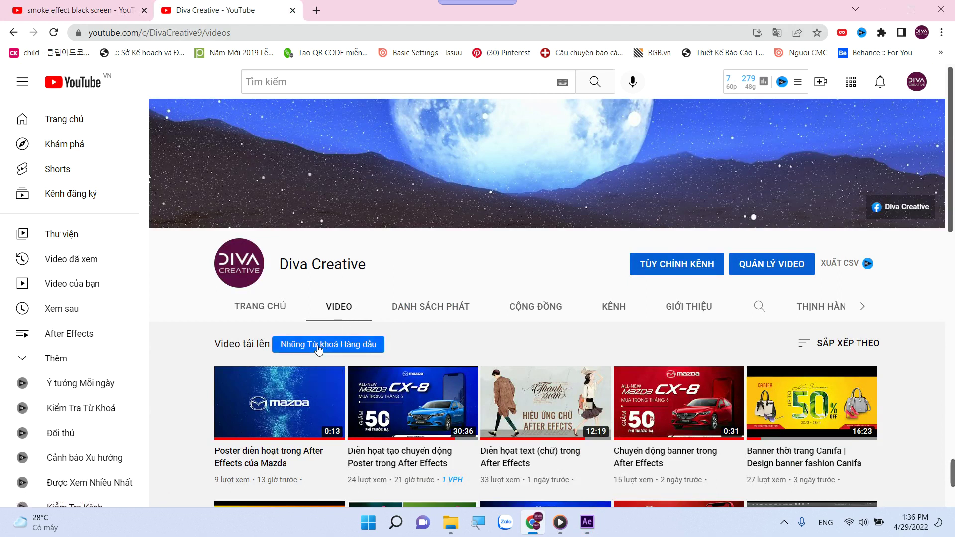
{"action": "scroll", "coordinate": [318, 349], "scroll_direction": "down", "scroll_amount": 3}
Browse the channel's Playlists and Home pages, then return to its Videos tab
{"action": "left_click", "coordinate": [333, 219]}
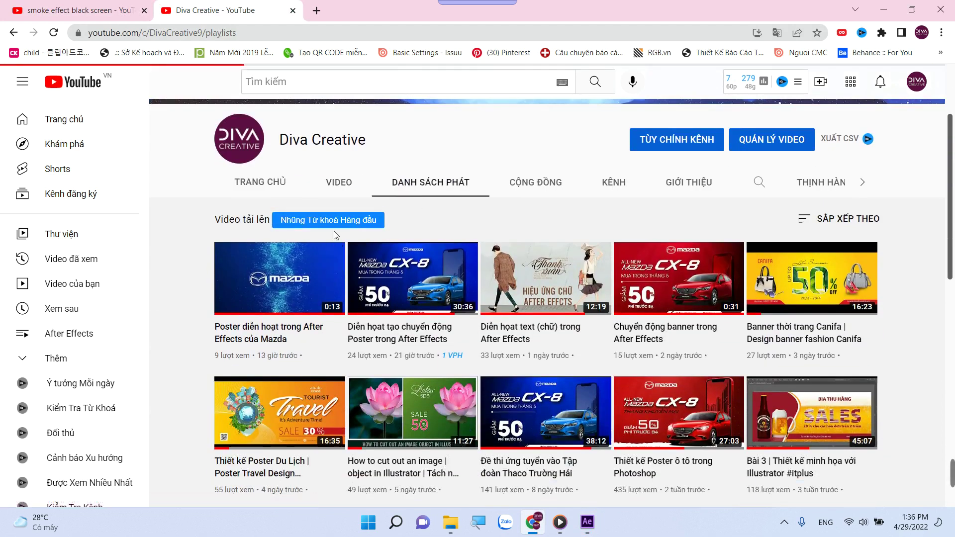
{"action": "scroll", "coordinate": [306, 421], "scroll_direction": "down", "scroll_amount": 2}
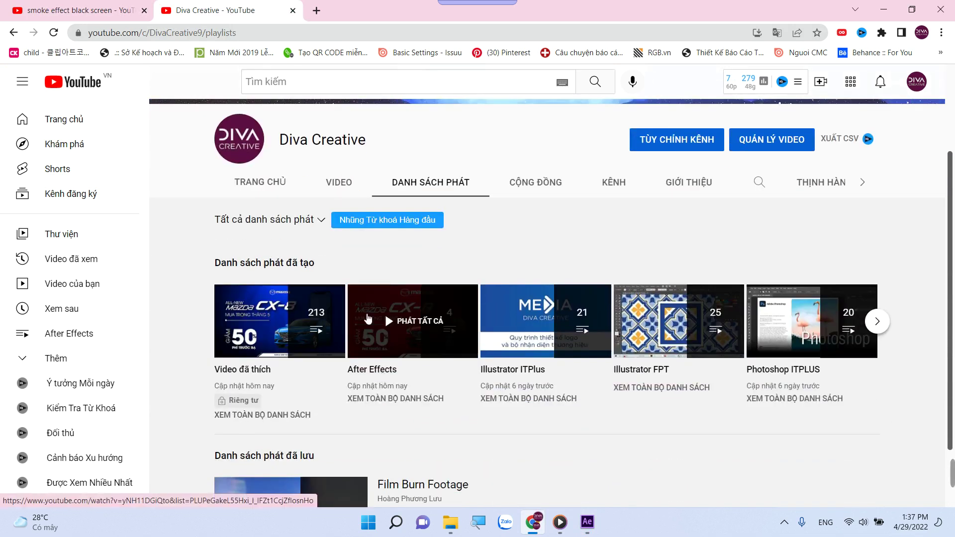
{"action": "left_click", "coordinate": [271, 183]}
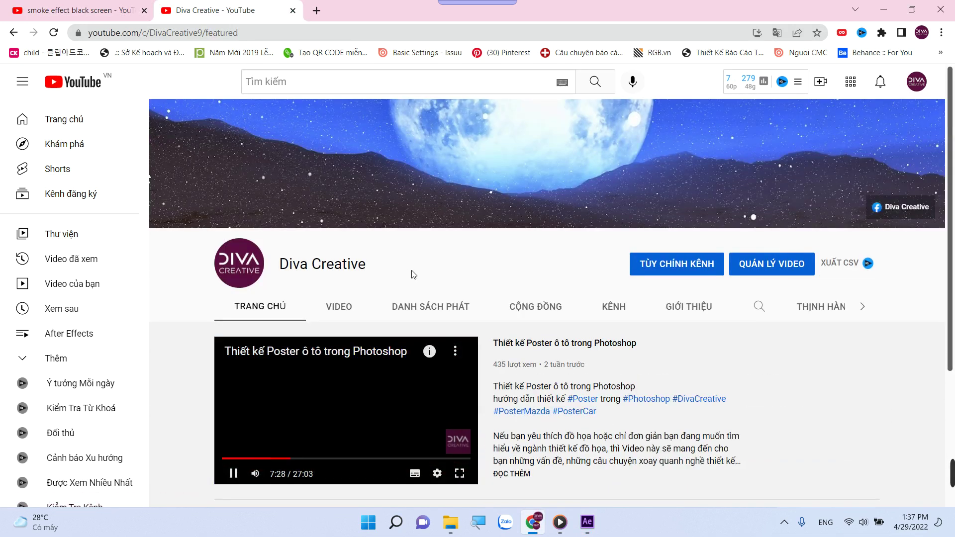
{"action": "left_click", "coordinate": [338, 307]}
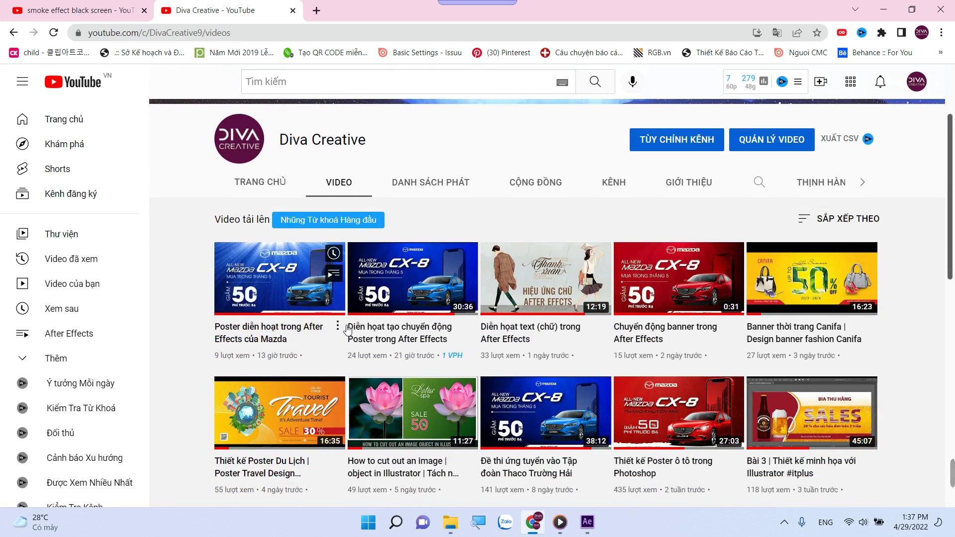
{"action": "mouse_move", "coordinate": [429, 365]}
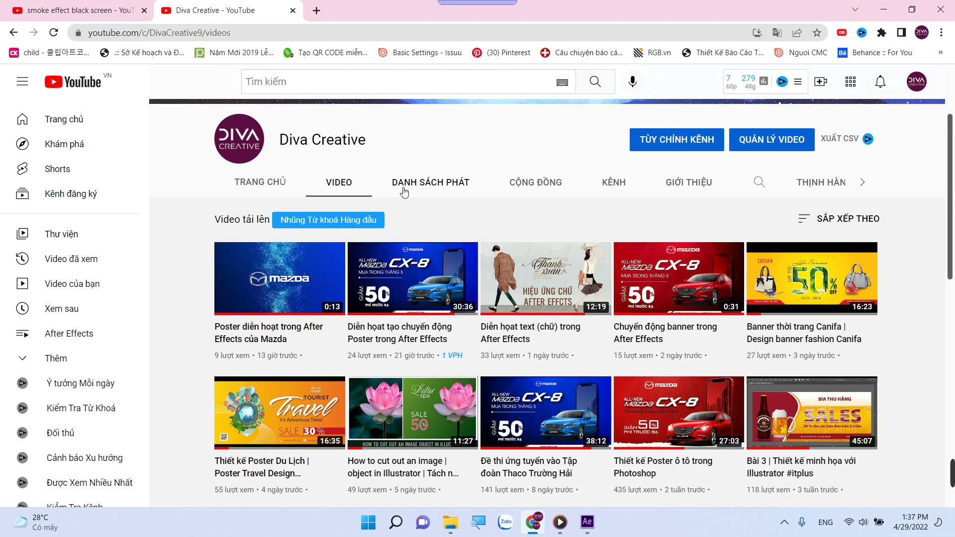
{"action": "mouse_move", "coordinate": [505, 297]}
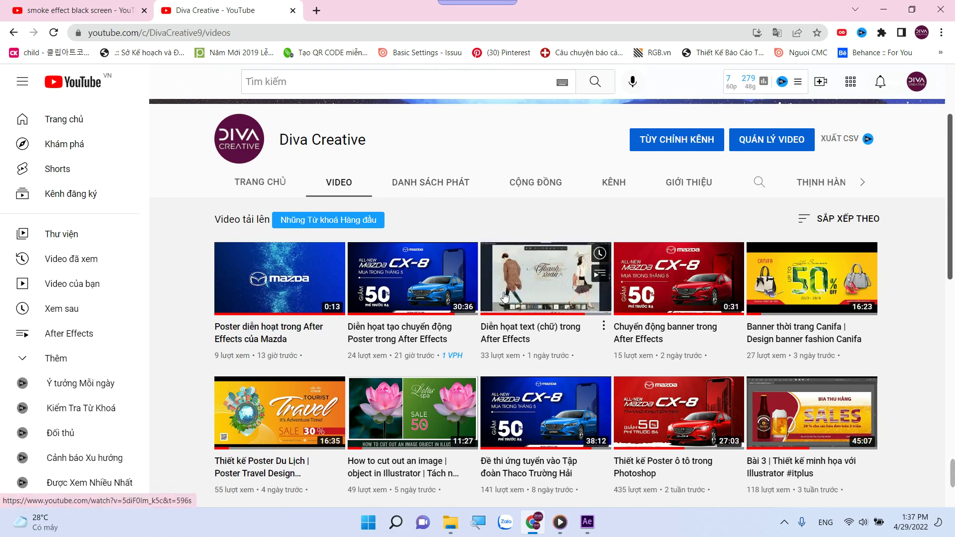